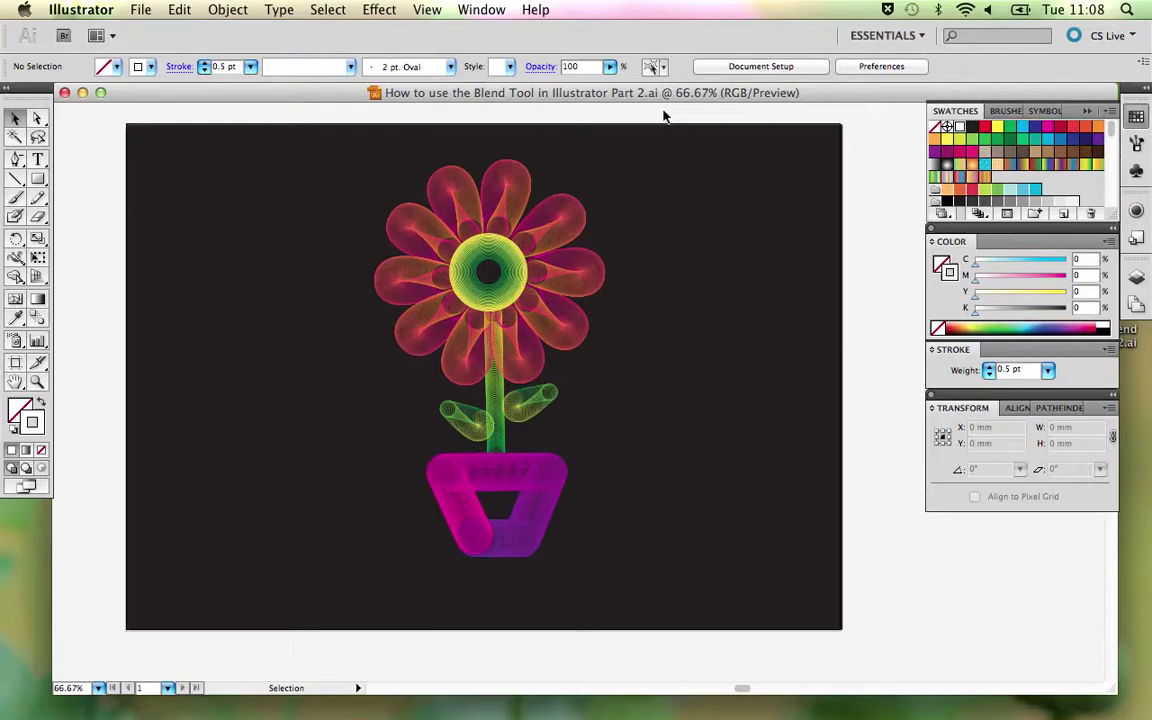
# Step: Group the finished flower's blend objects and move the group to the left of the artboard
pyautogui.moveTo(352, 129); pyautogui.dragTo(604, 566)
pyautogui.press('super+g')
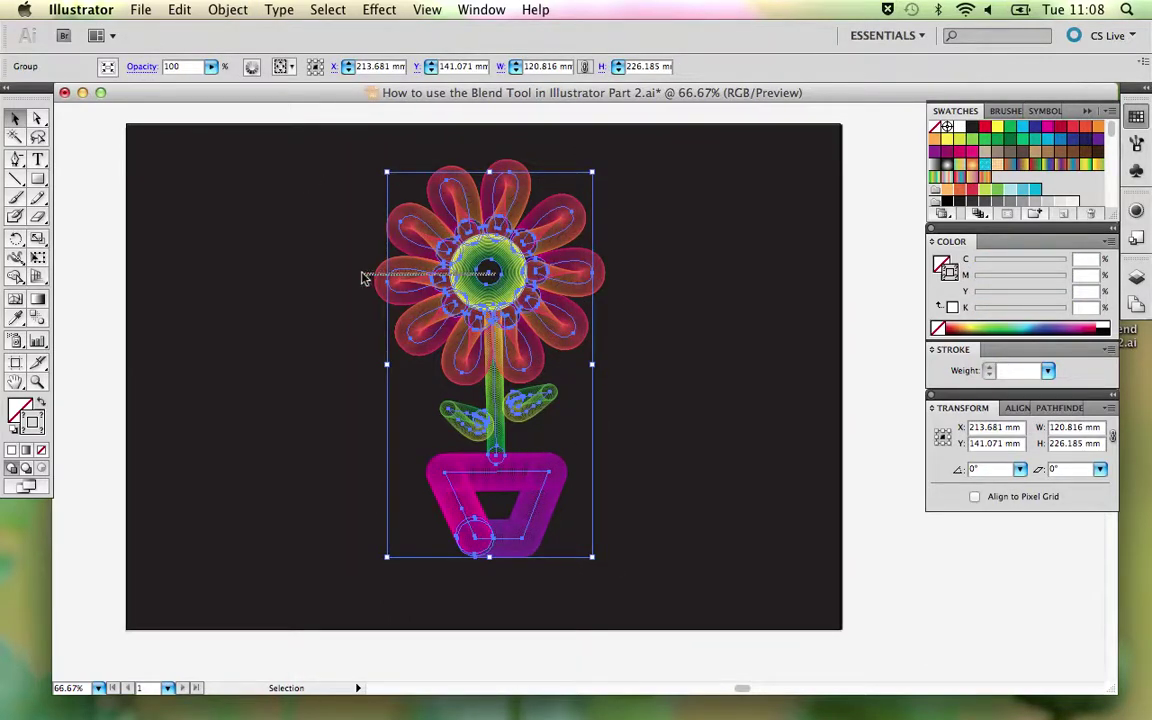
pyautogui.moveTo(440, 280); pyautogui.dragTo(221, 297)
pyautogui.moveTo(380, 270); pyautogui.dragTo(380, 270)
pyautogui.press('super+2')
# Step: Reveal the hidden petal source shapes and zoom in on the teardrop and circles
pyautogui.press('super+a')
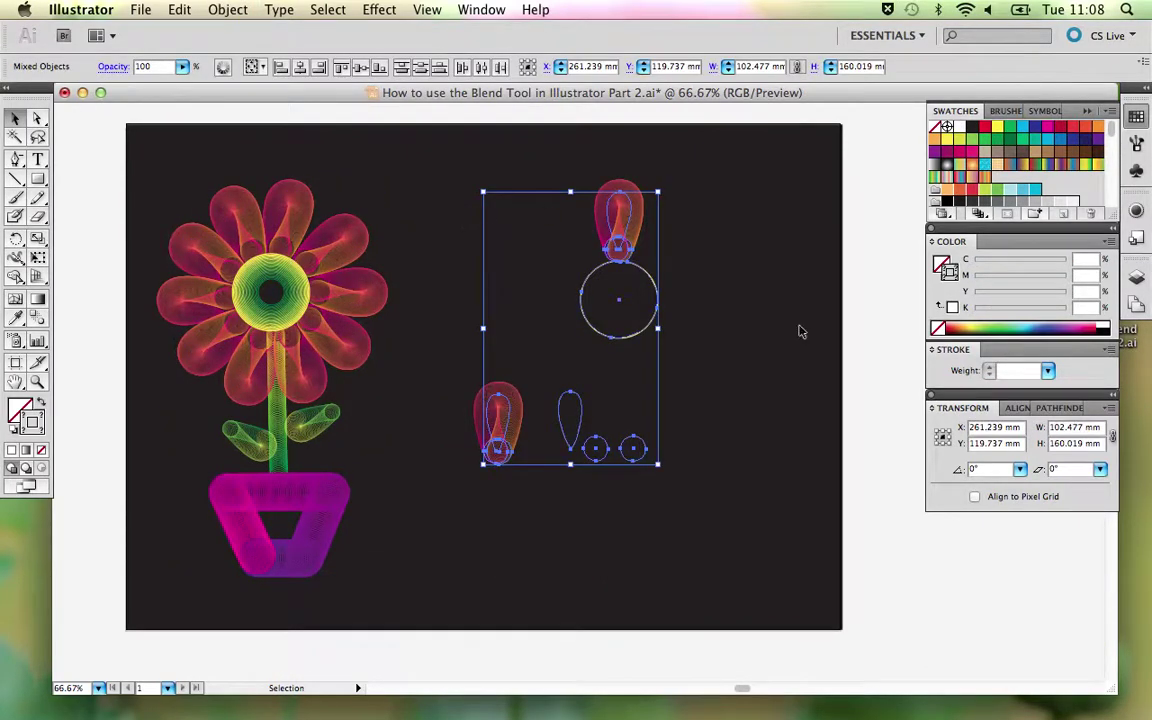
pyautogui.click(830, 350)
pyautogui.press('z')
pyautogui.moveTo(535, 368); pyautogui.dragTo(703, 504)
pyautogui.moveTo(527, 419); pyautogui.dragTo(662, 425)
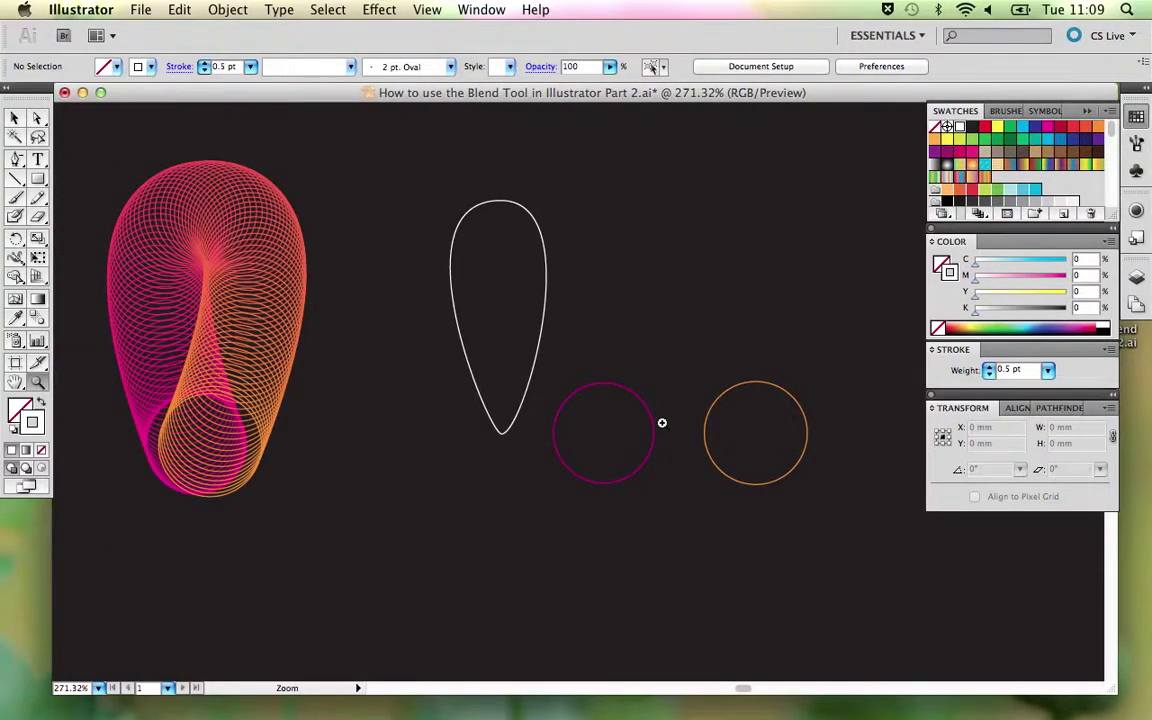
pyautogui.press('v')
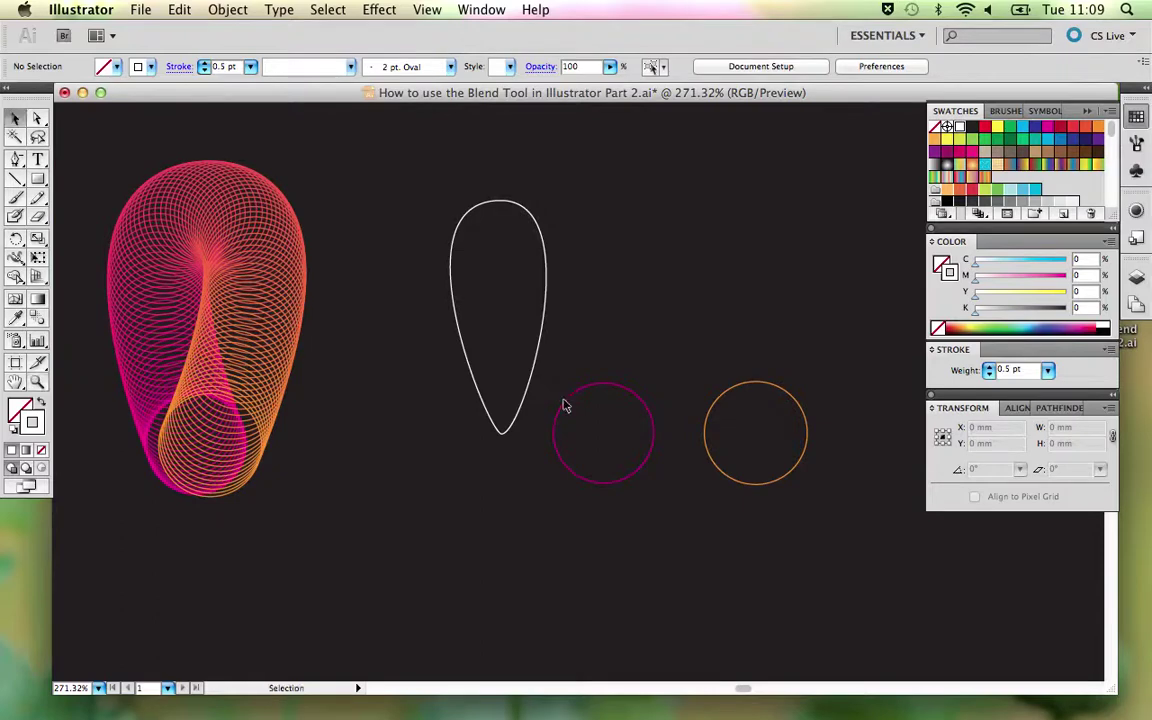
pyautogui.click(526, 405)
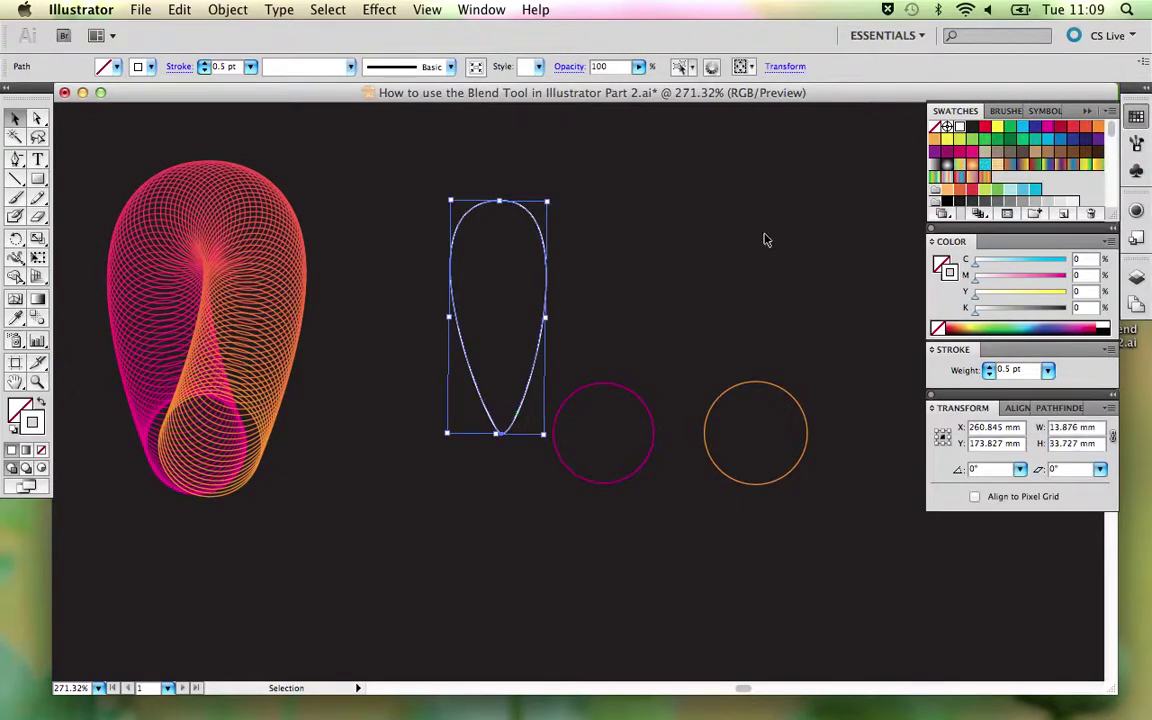
pyautogui.moveTo(16, 158); pyautogui.dragTo(62, 168)
pyautogui.click(747, 335)
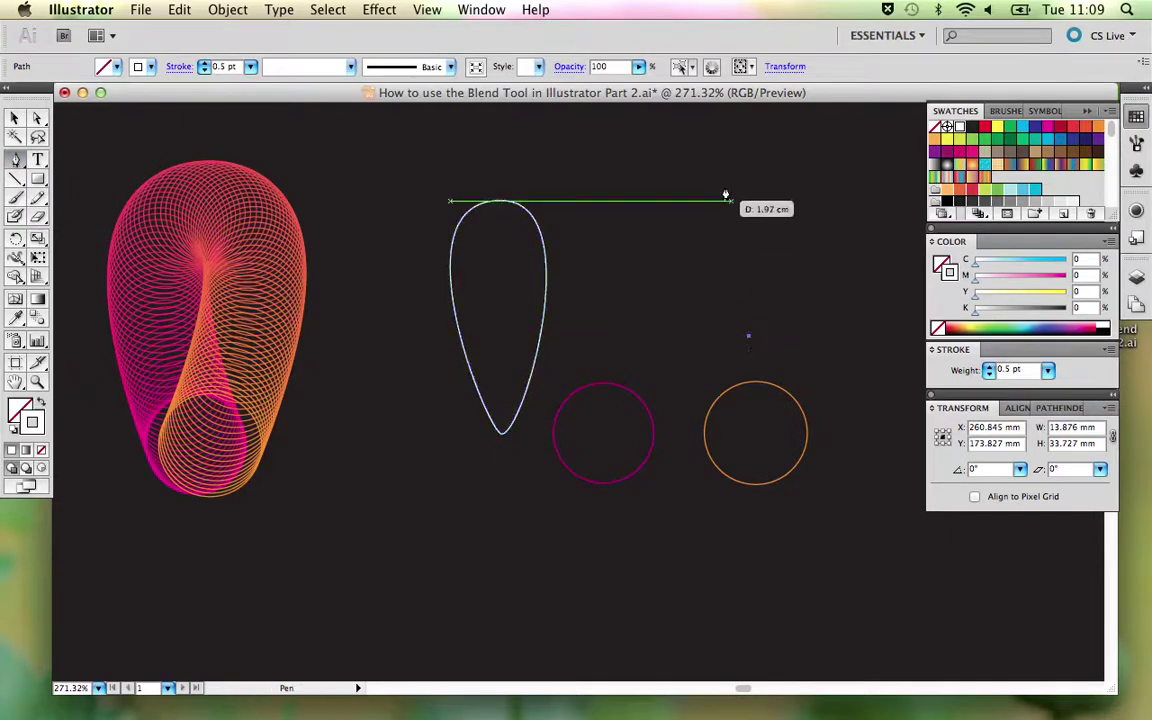
pyautogui.moveTo(730, 149); pyautogui.dragTo(800, 148)
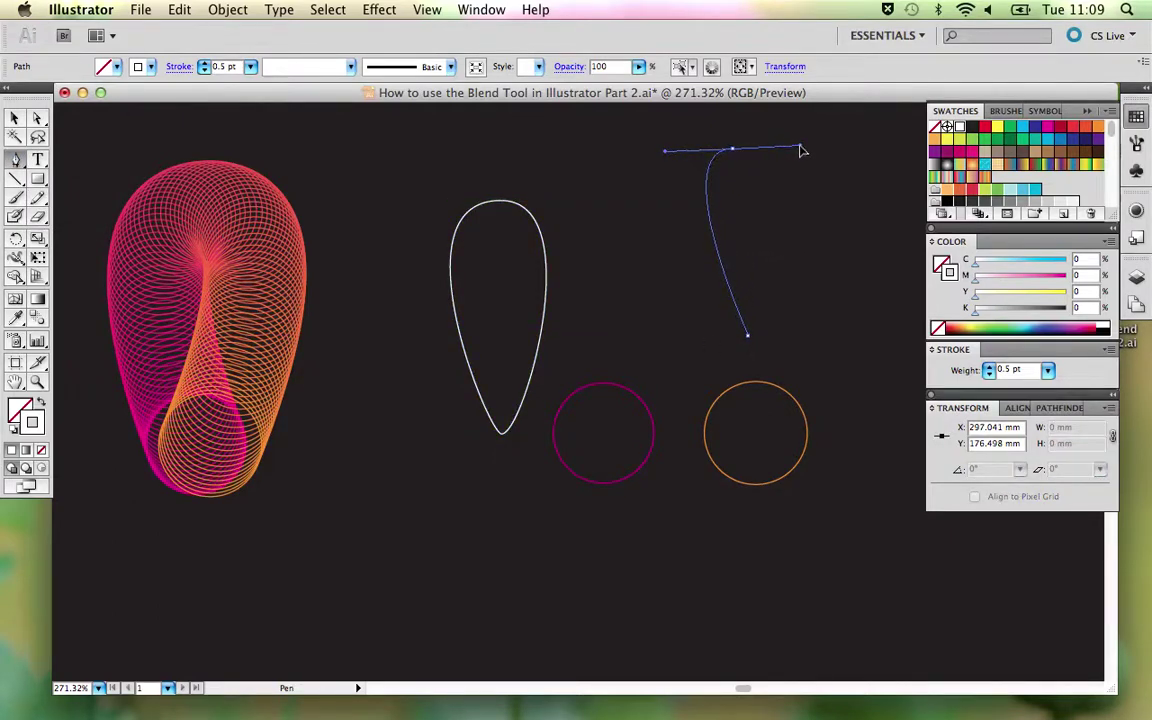
pyautogui.click(749, 335)
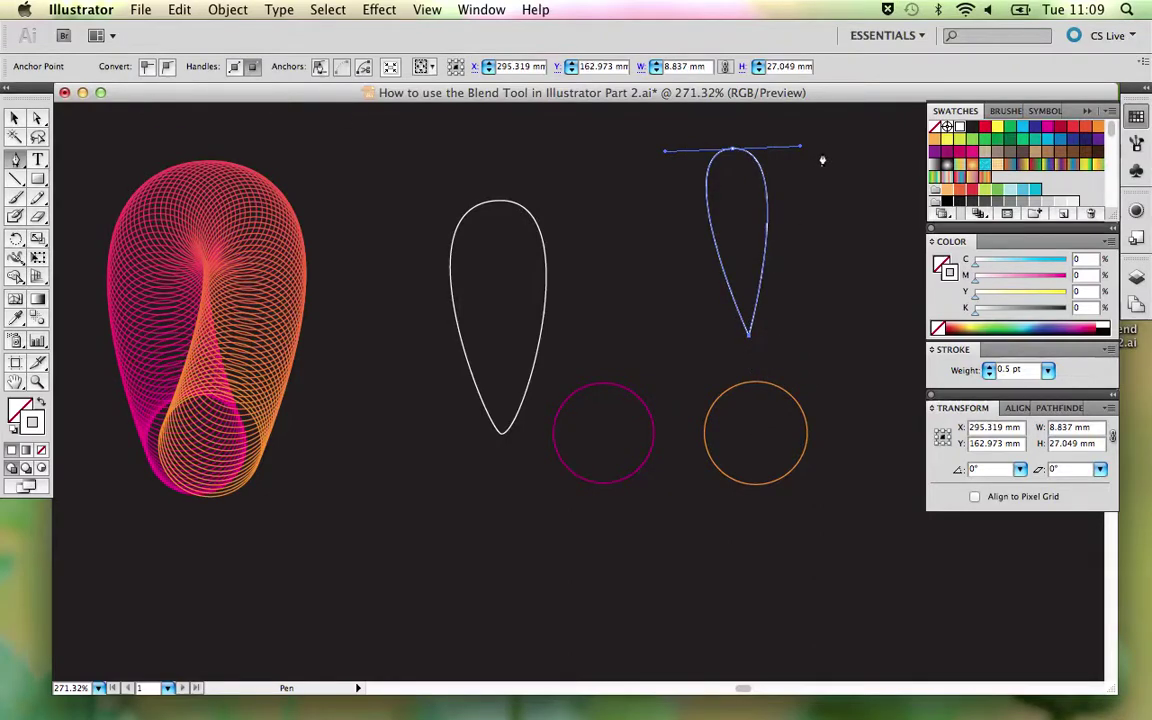
pyautogui.press('a')
pyautogui.moveTo(800, 148); pyautogui.dragTo(839, 145)
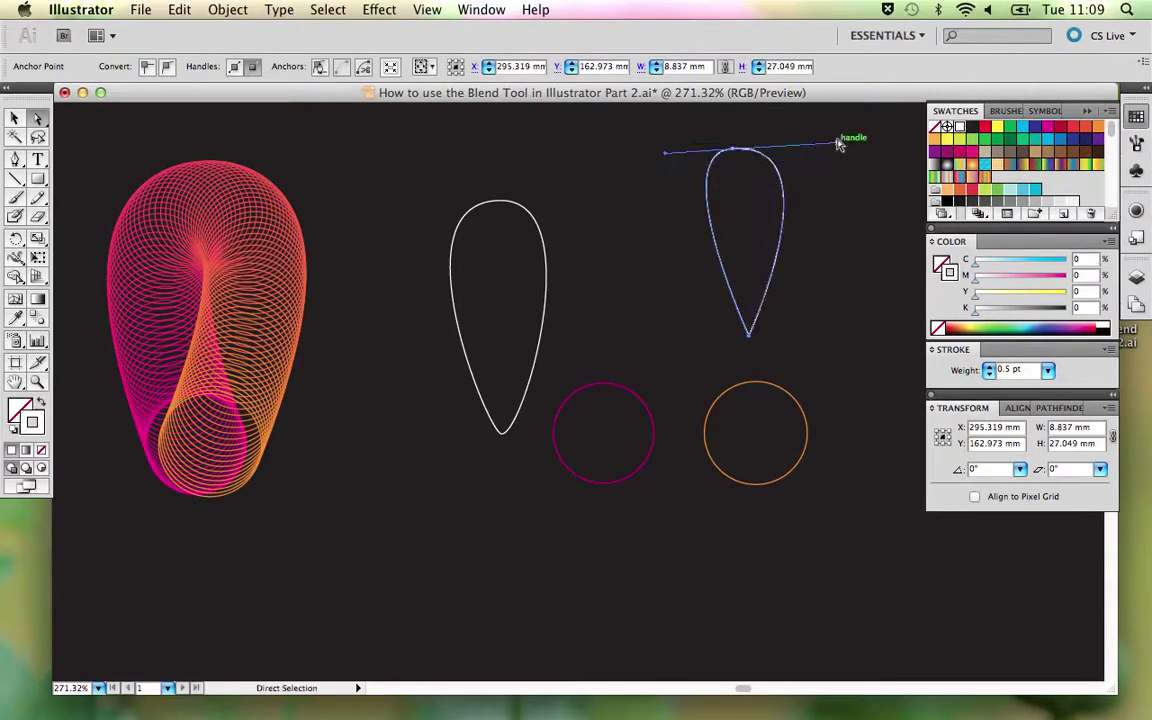
pyautogui.moveTo(736, 149); pyautogui.dragTo(652, 148)
pyautogui.moveTo(746, 152); pyautogui.dragTo(741, 150)
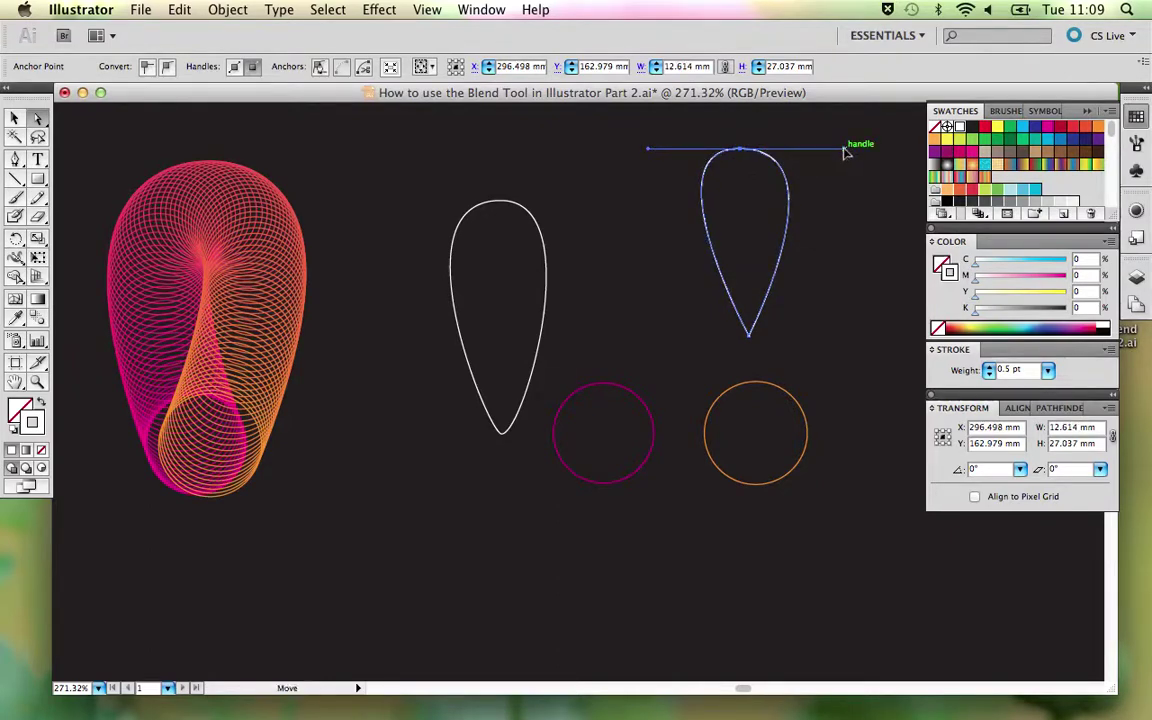
pyautogui.moveTo(843, 149); pyautogui.dragTo(843, 149)
pyautogui.click(864, 163)
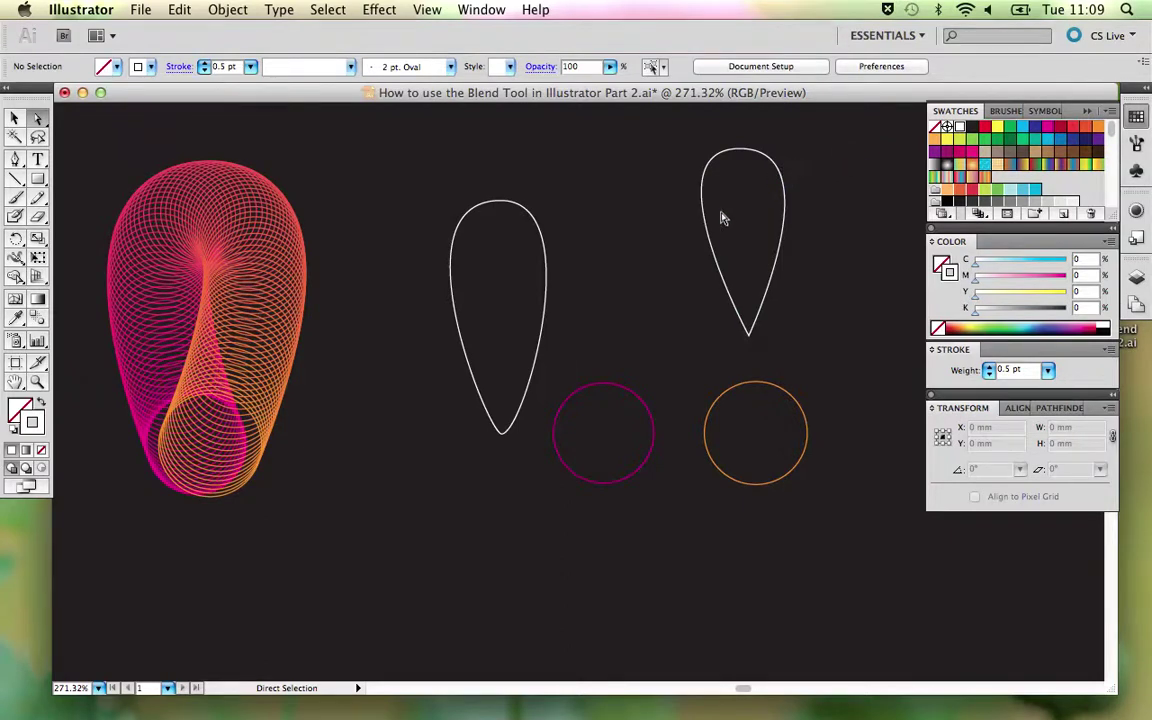
pyautogui.click(714, 243)
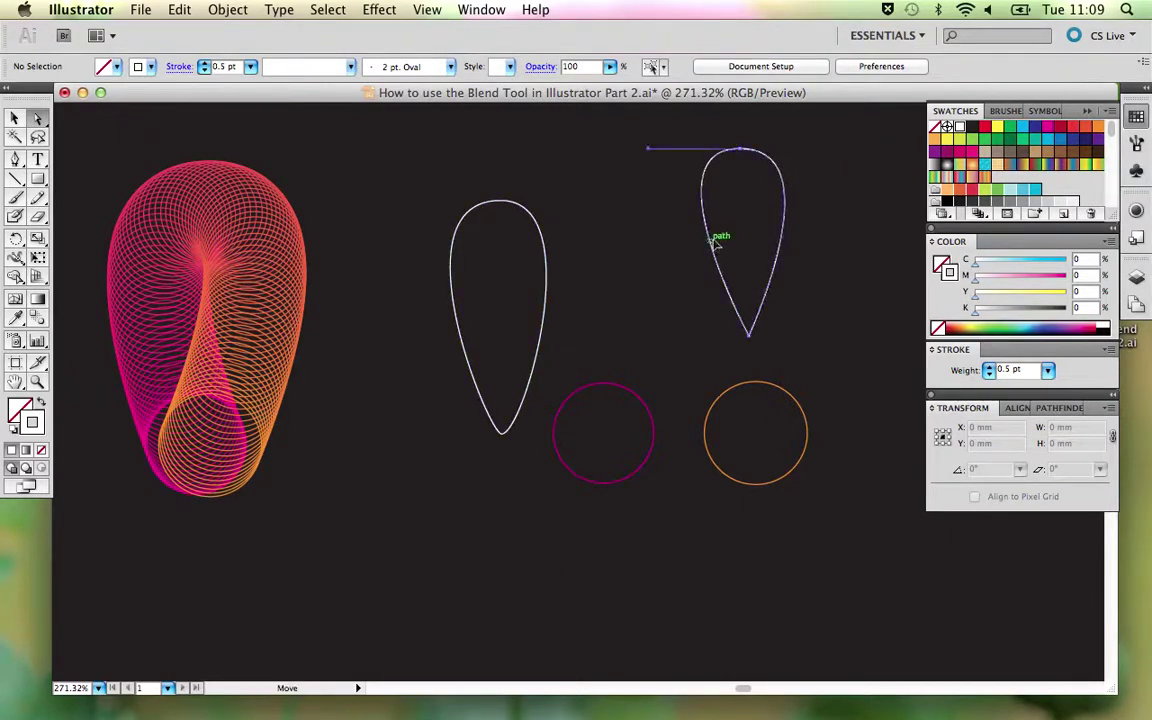
pyautogui.press('Delete')
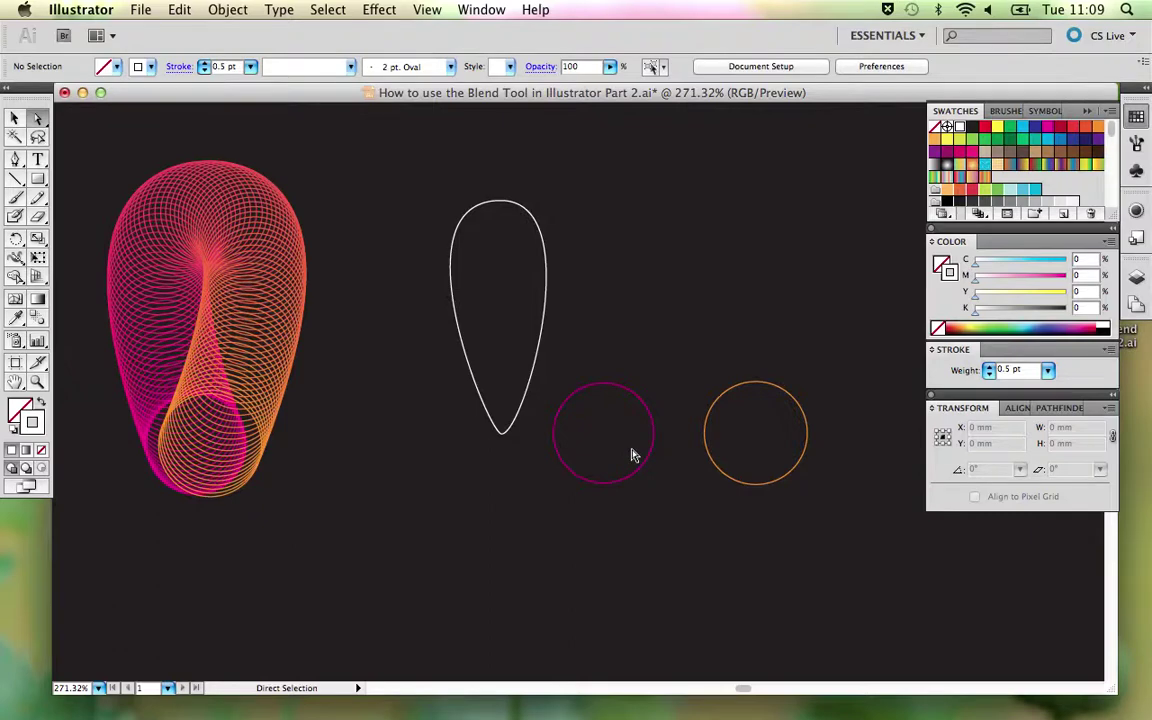
# Step: Marquee-select the magenta and orange circles together
pyautogui.press('v')
pyautogui.click(651, 465)
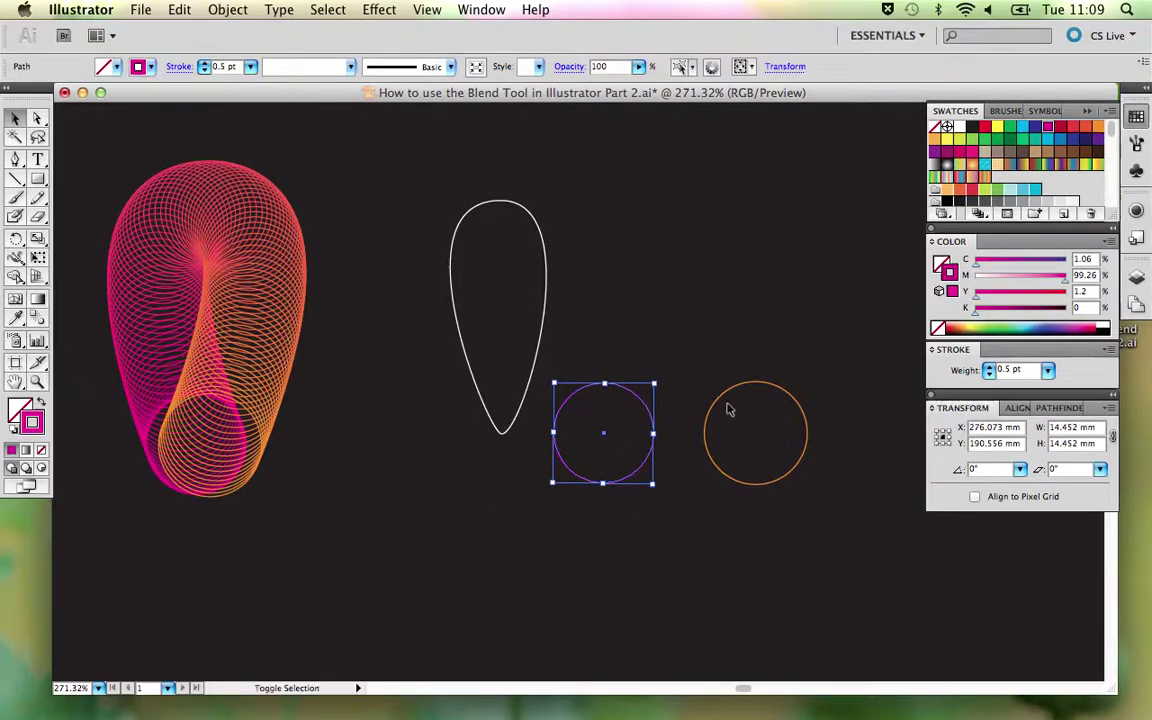
pyautogui.keyDown('shift'); pyautogui.click(755, 388); pyautogui.keyUp('shift')
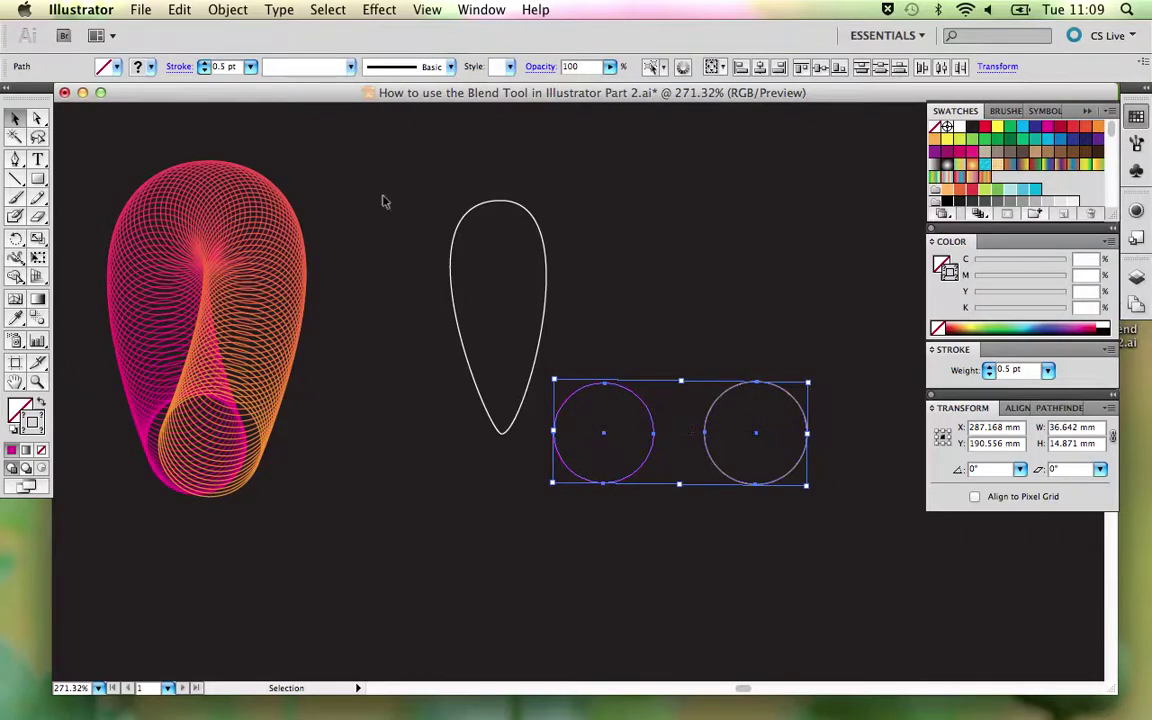
pyautogui.click(775, 258)
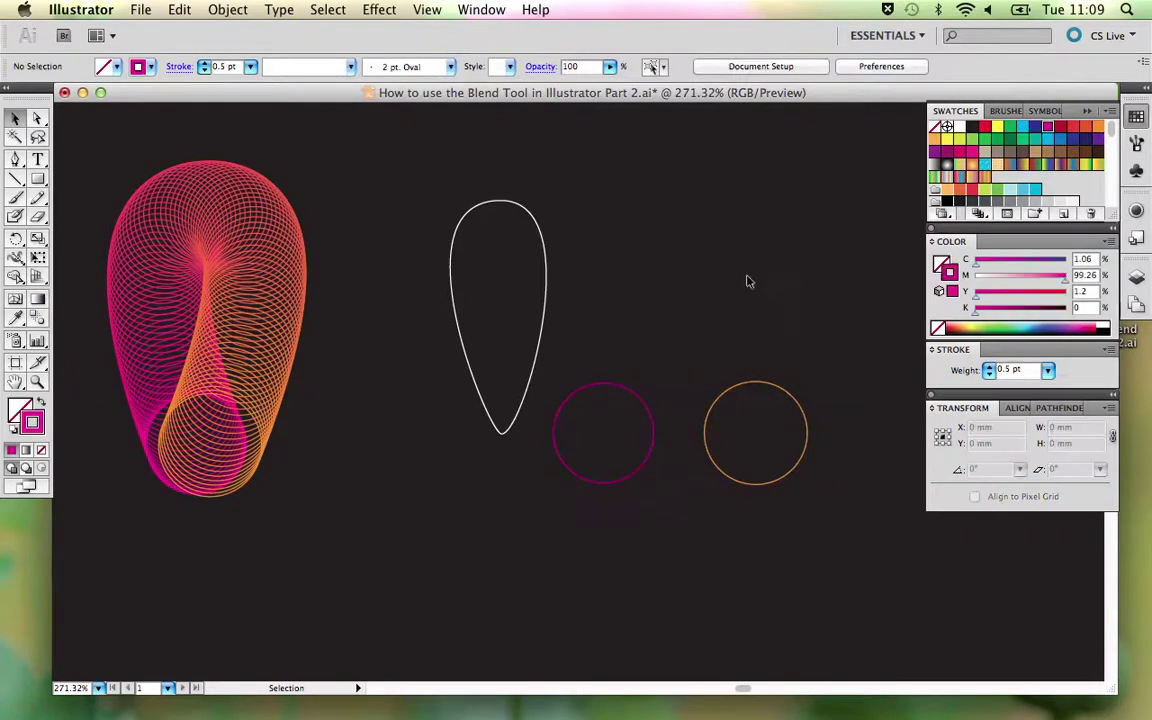
pyautogui.click(641, 398)
pyautogui.moveTo(618, 330); pyautogui.dragTo(740, 474)
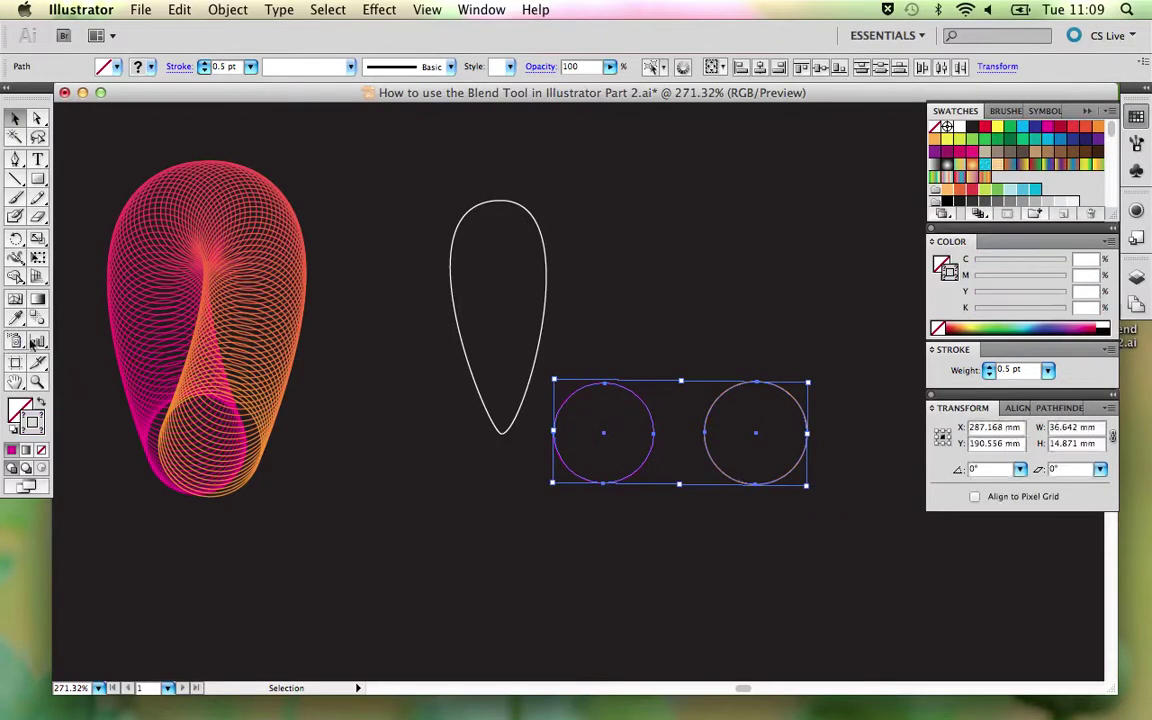
# Step: Blend the magenta and orange circles with Specified Steps spacing set to 60
pyautogui.click(38, 320)
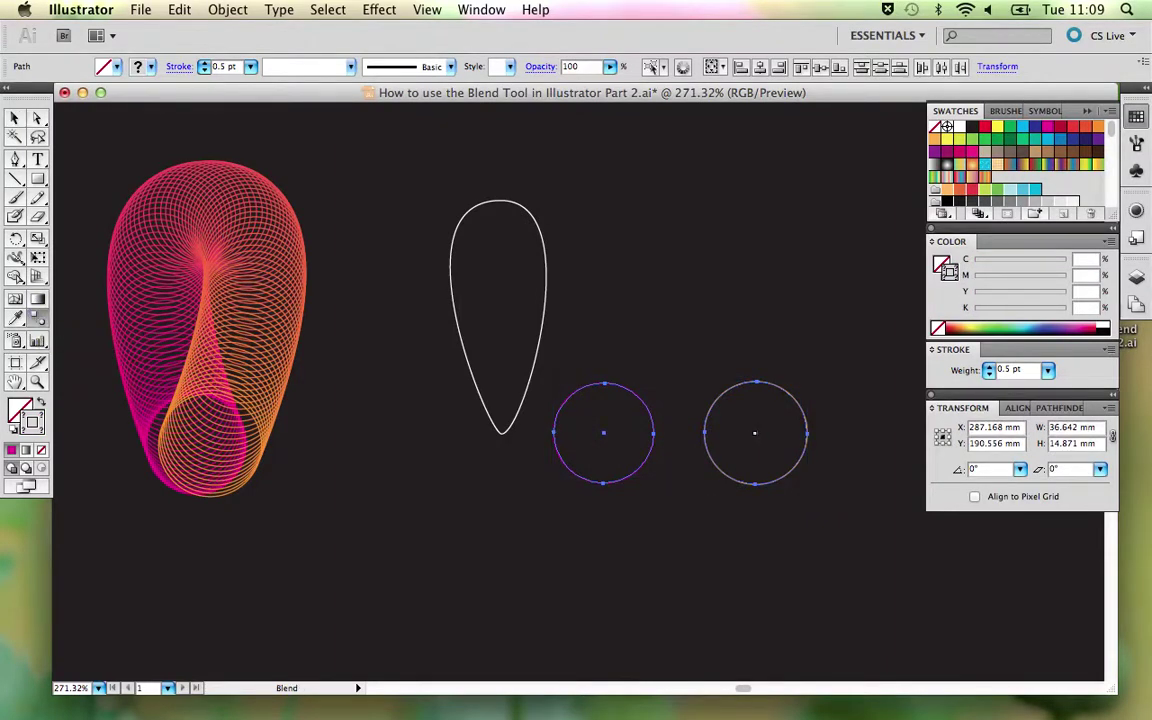
pyautogui.click(713, 433)
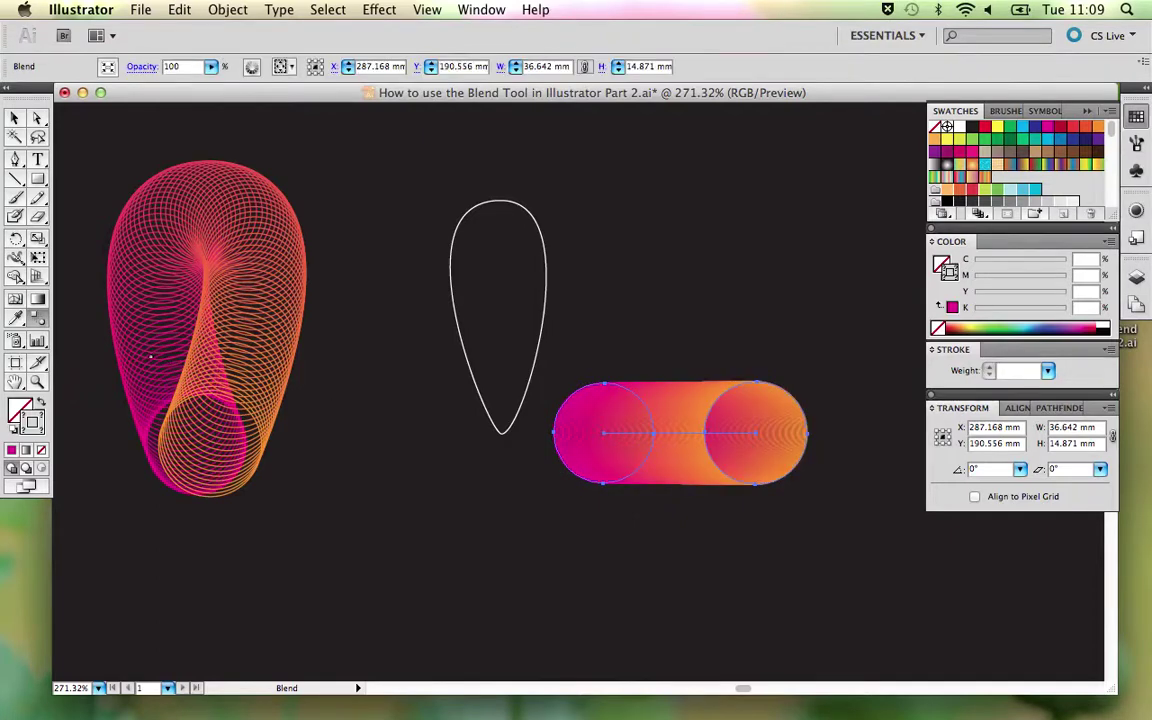
pyautogui.doubleClick(38, 320)
pyautogui.click(512, 235)
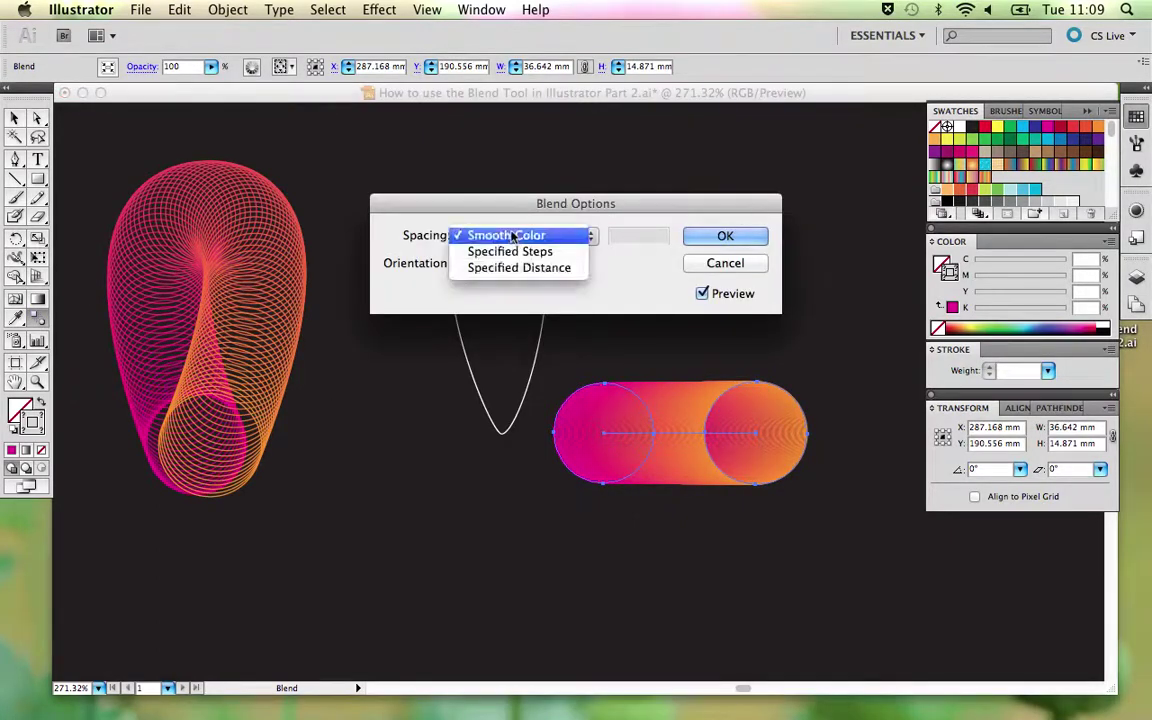
pyautogui.click(511, 253)
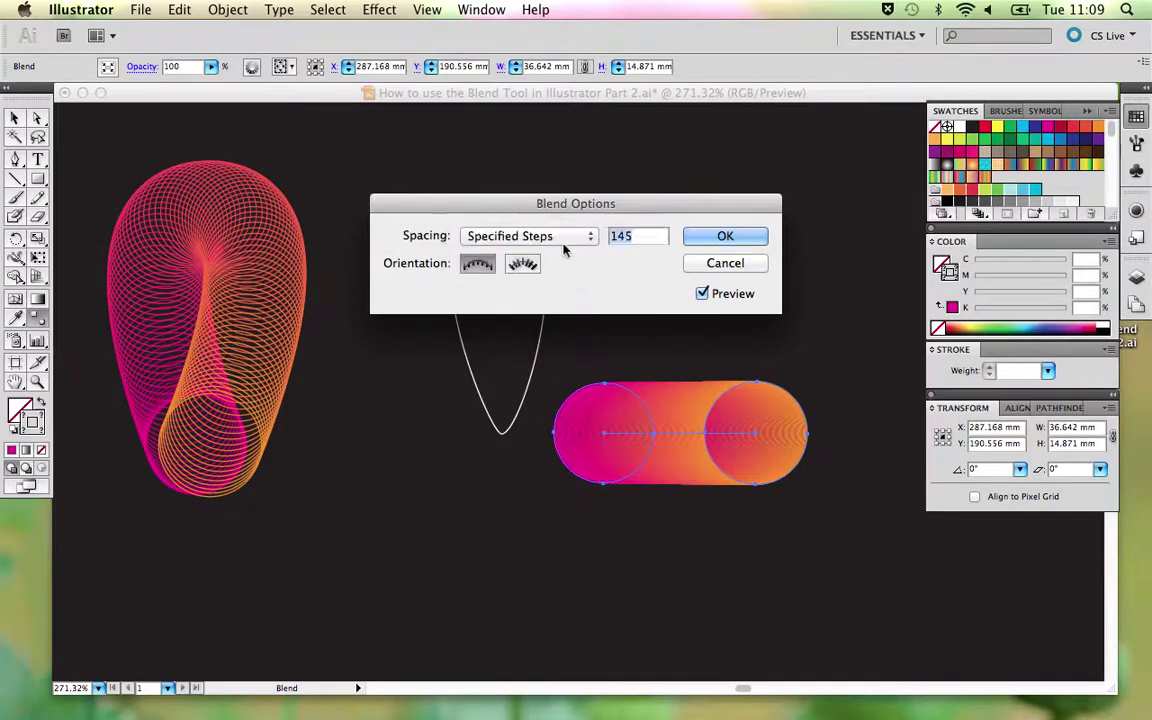
pyautogui.moveTo(645, 205); pyautogui.dragTo(645, 110)
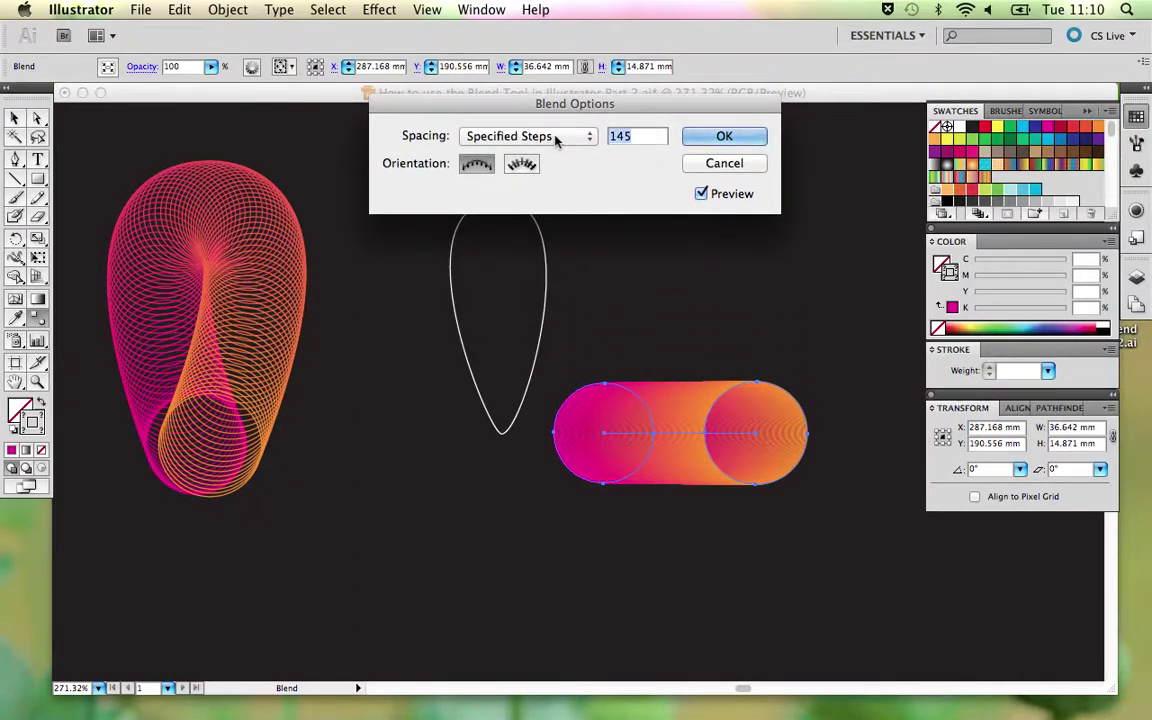
pyautogui.write('60')
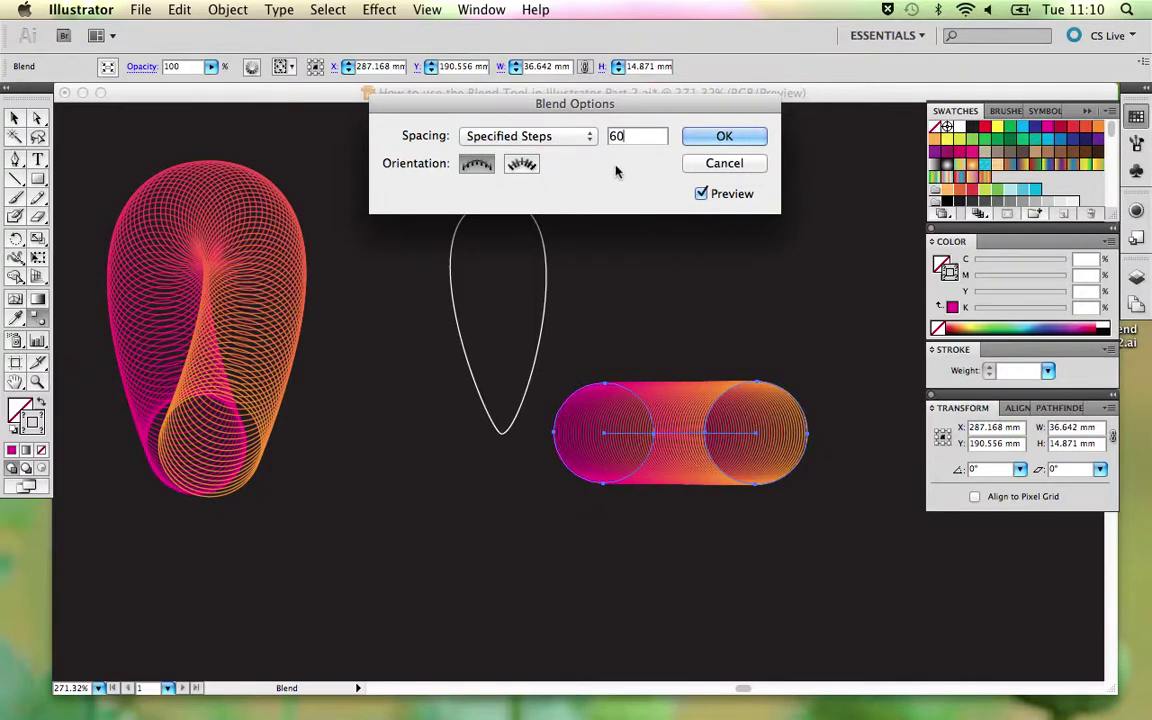
pyautogui.click(716, 139)
pyautogui.press('v')
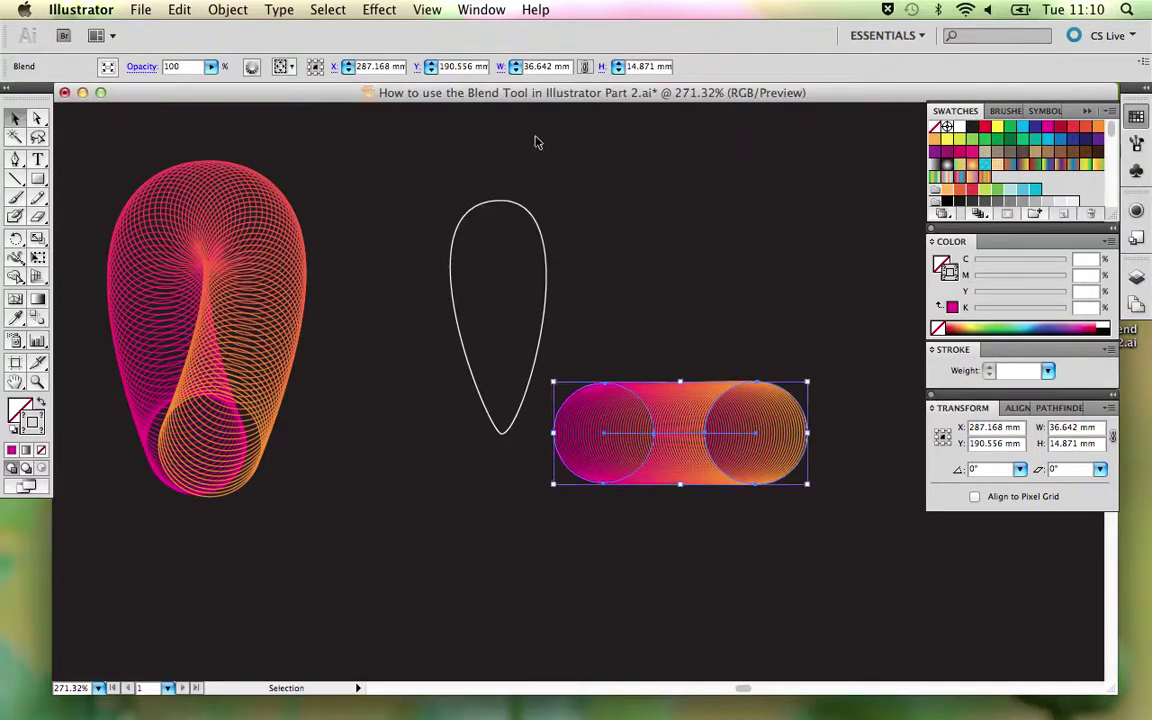
# Step: Make the circle blend follow the plain teardrop outline as its spine
pyautogui.keyDown('shift'); pyautogui.click(495, 204); pyautogui.keyUp('shift')
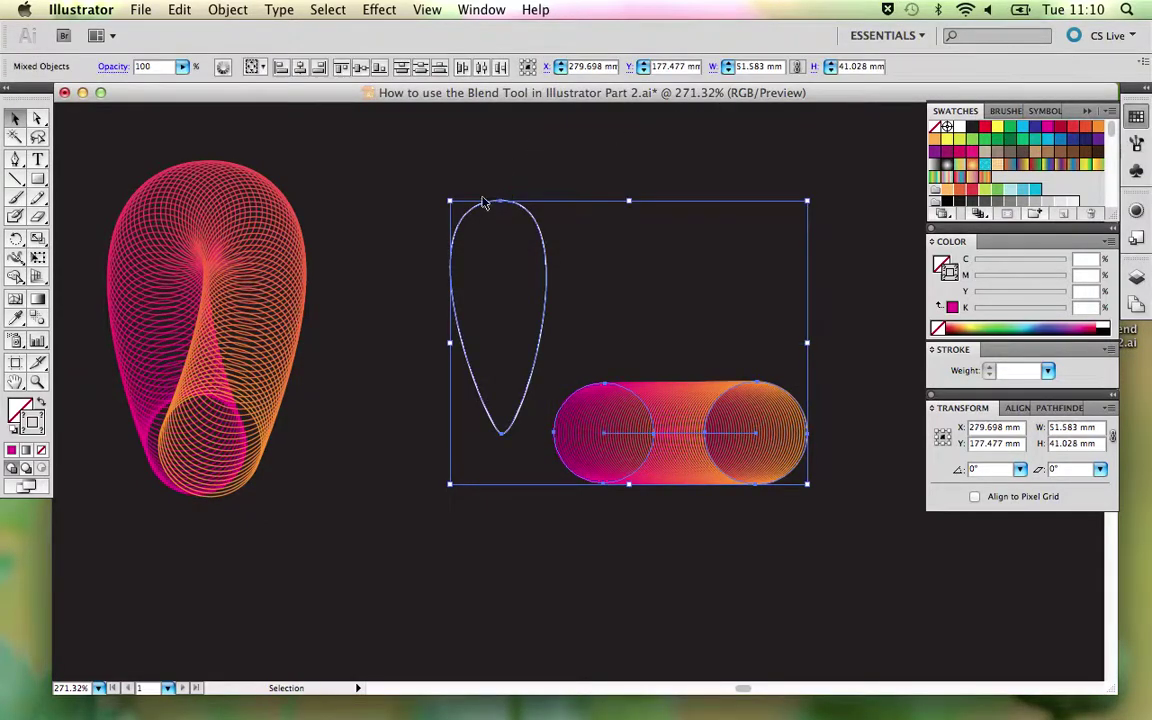
pyautogui.click(231, 12)
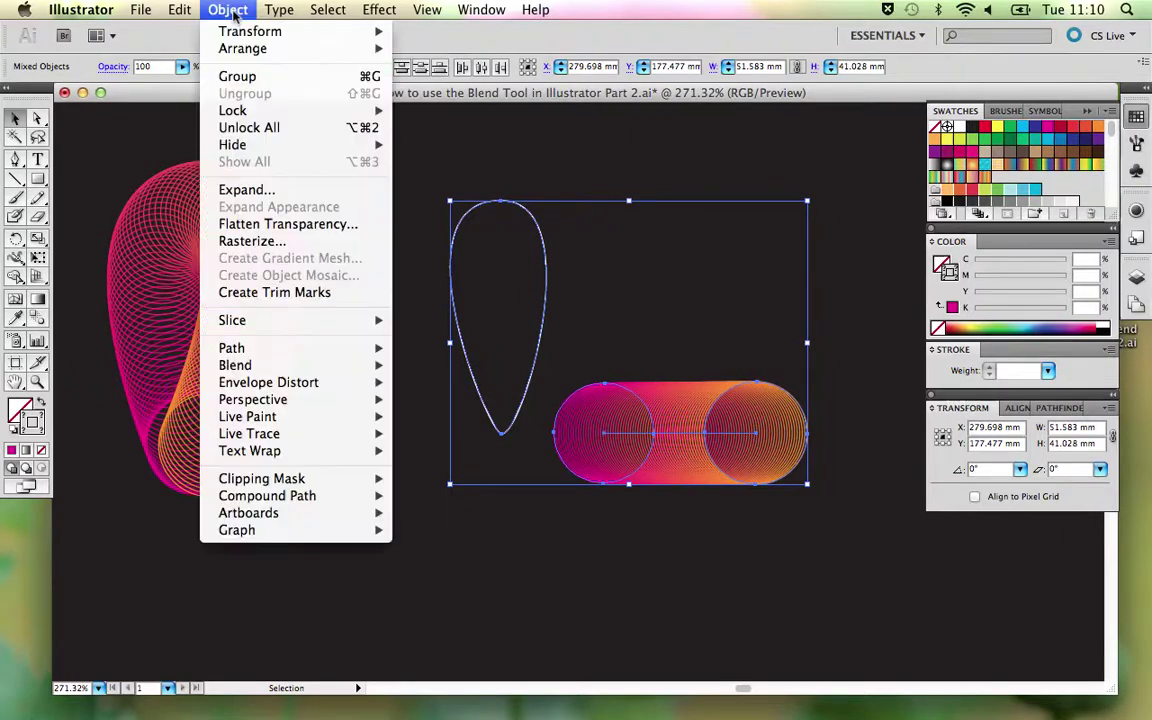
pyautogui.moveTo(277, 368)
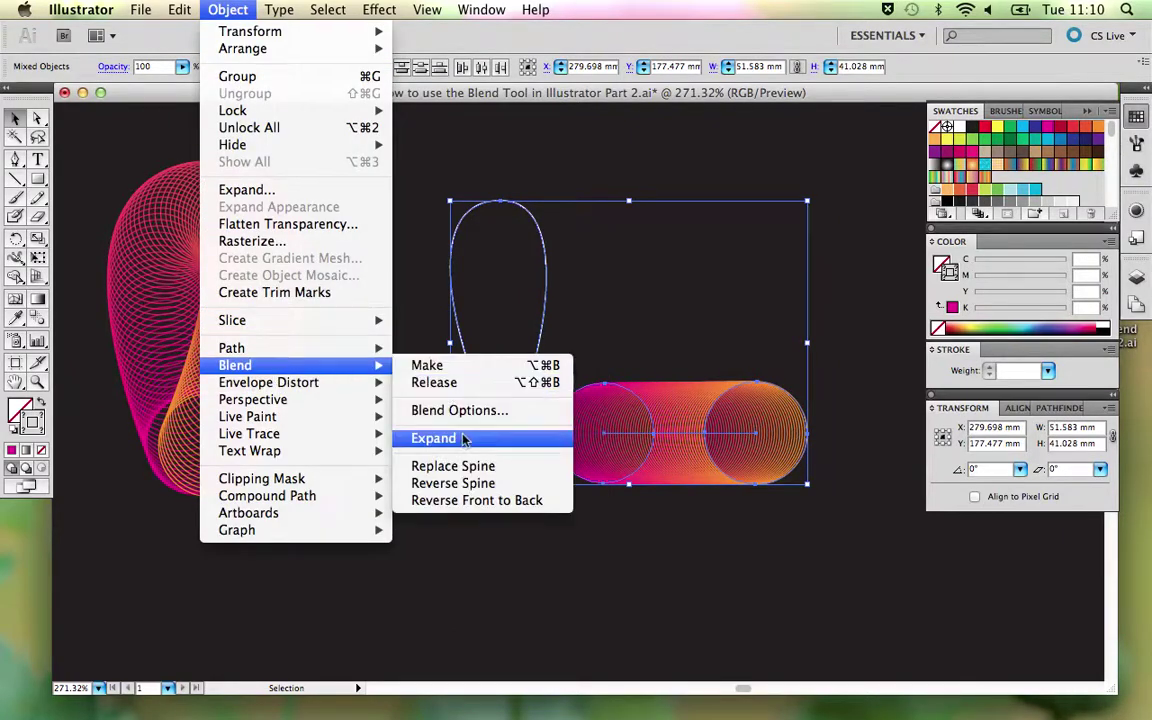
pyautogui.click(472, 466)
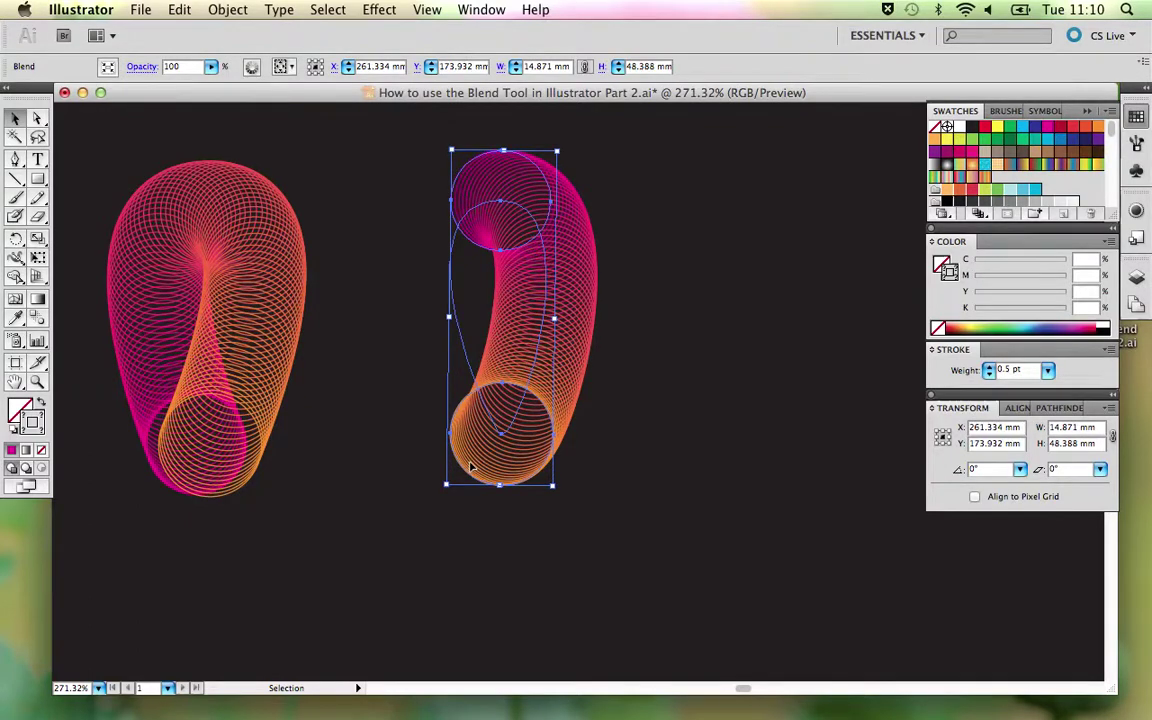
# Step: Add an anchor point to the blend's spine and reselect the reshaped blend
pyautogui.press('+')
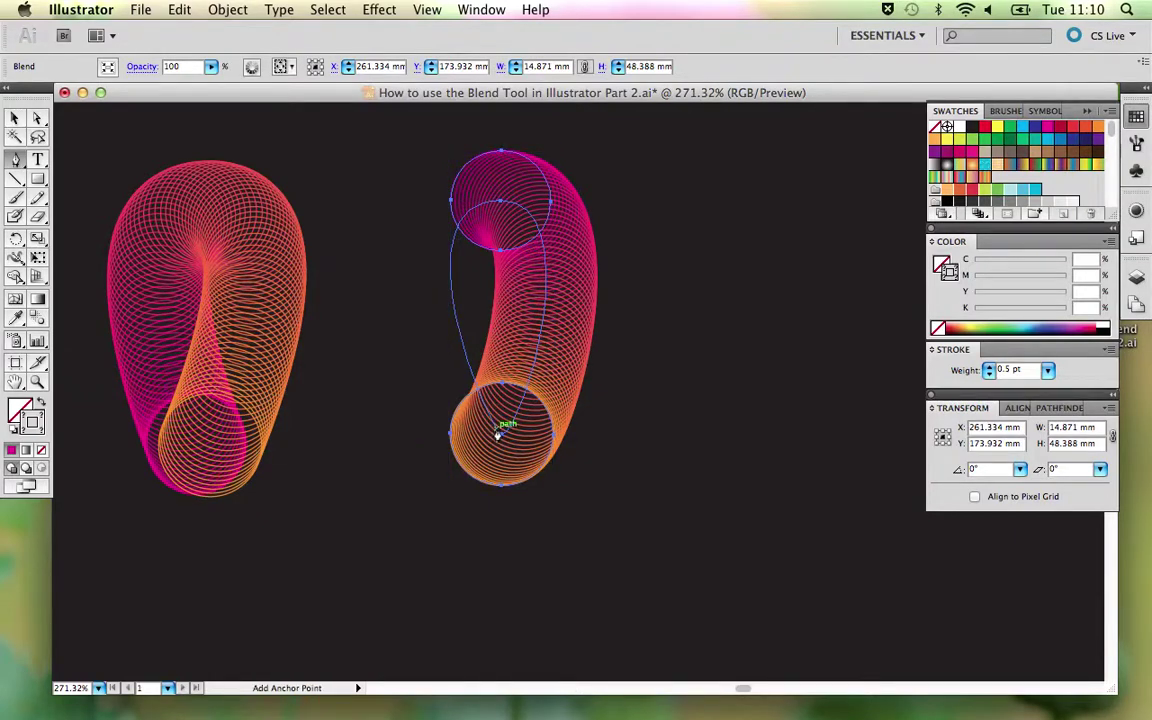
pyautogui.click(497, 436)
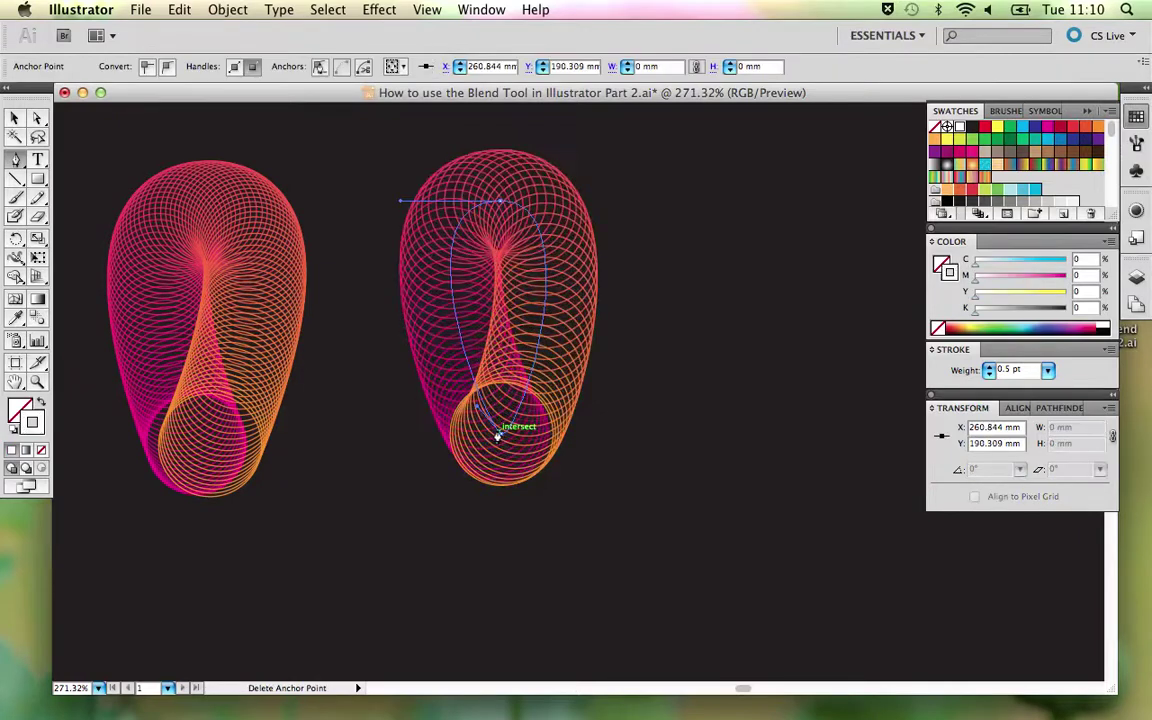
pyautogui.press('v')
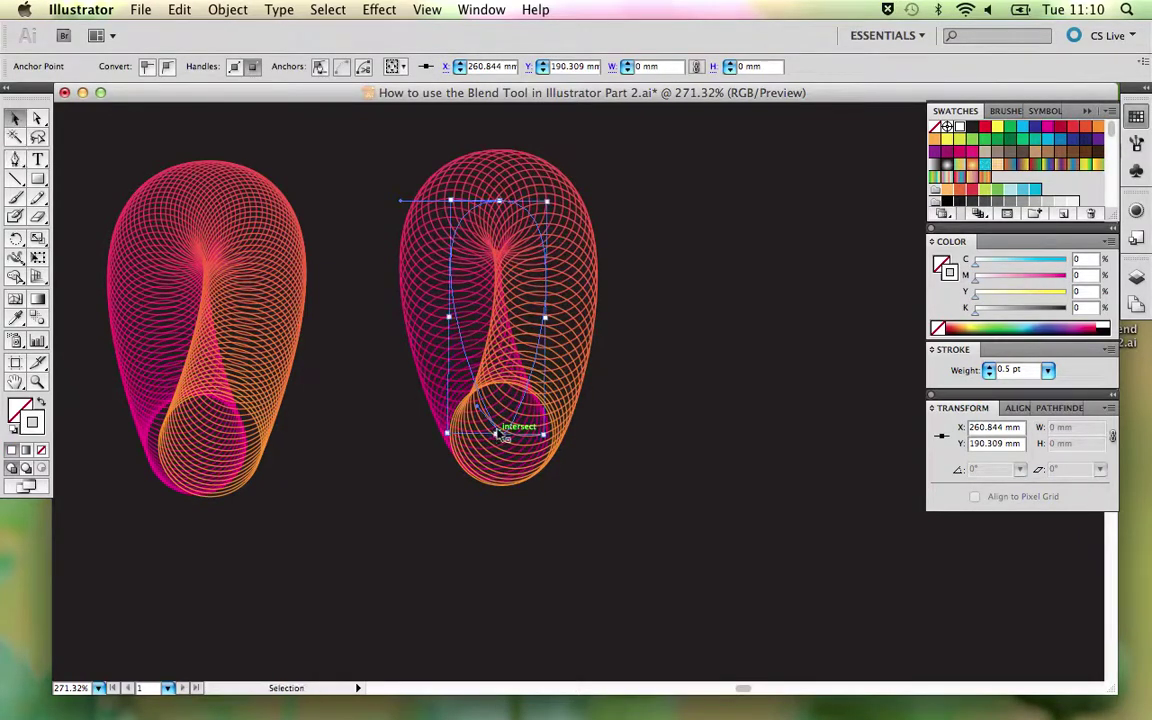
pyautogui.click(658, 453)
pyautogui.click(540, 418)
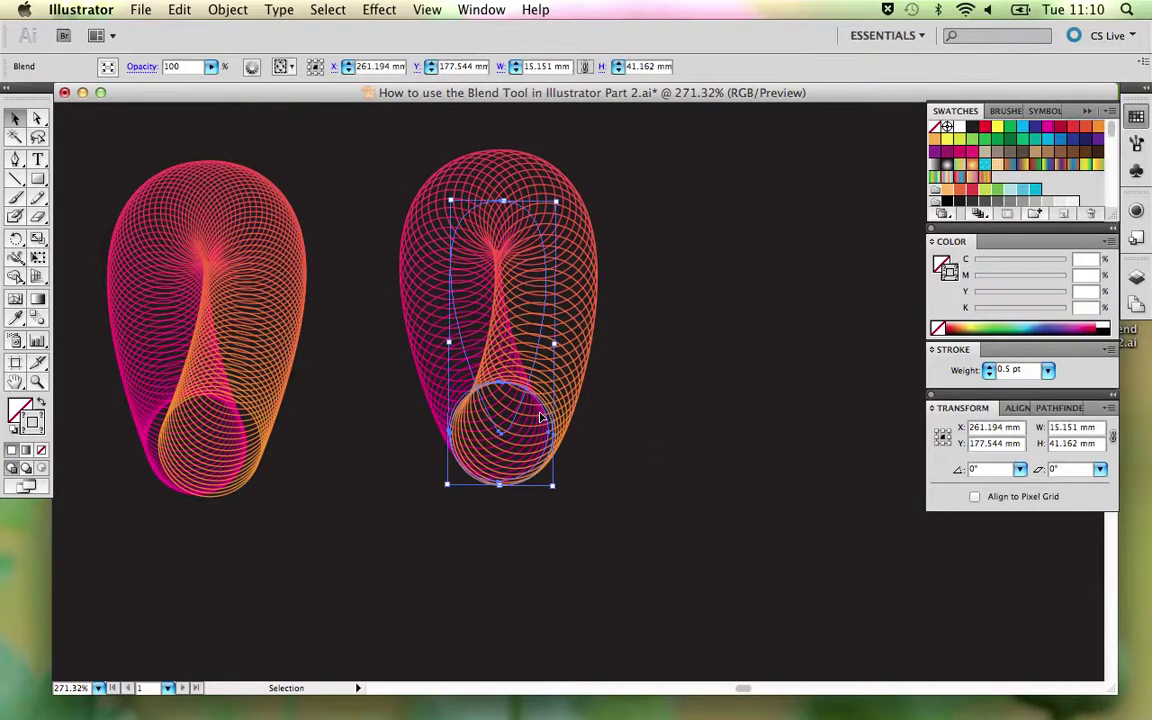
# Step: Raise the right petal's blend to 80 specified steps
pyautogui.doubleClick(37, 318)
pyautogui.moveTo(640, 193); pyautogui.dragTo(770, 127)
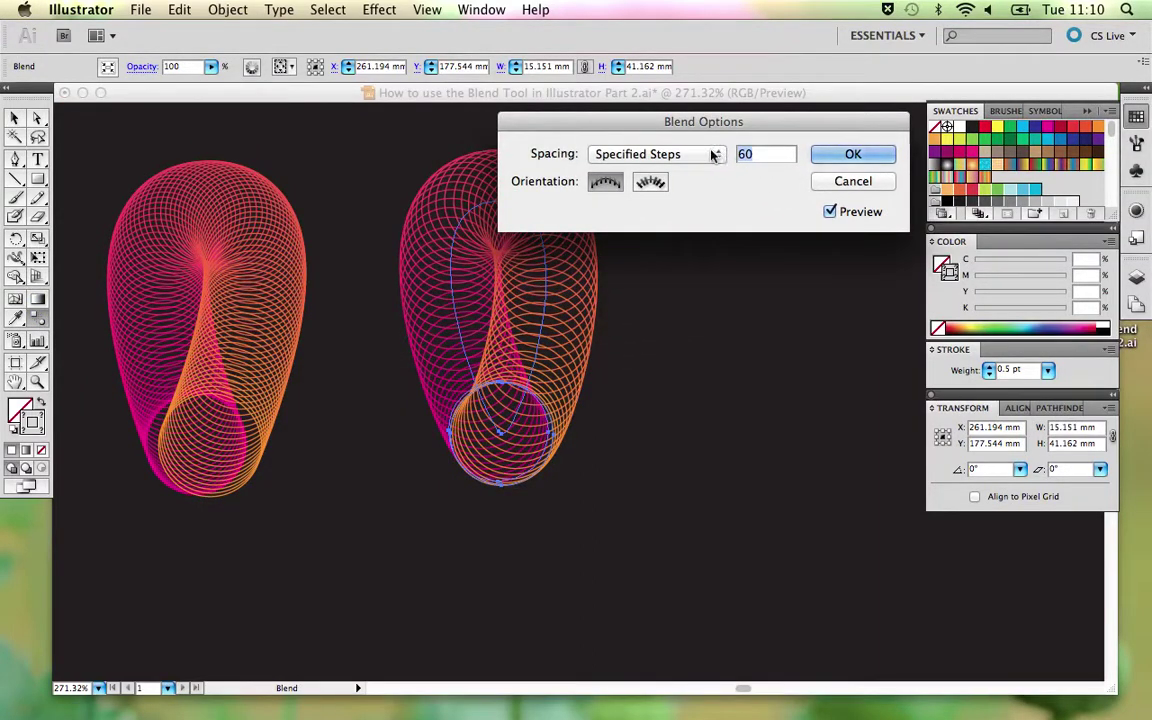
pyautogui.write('80')
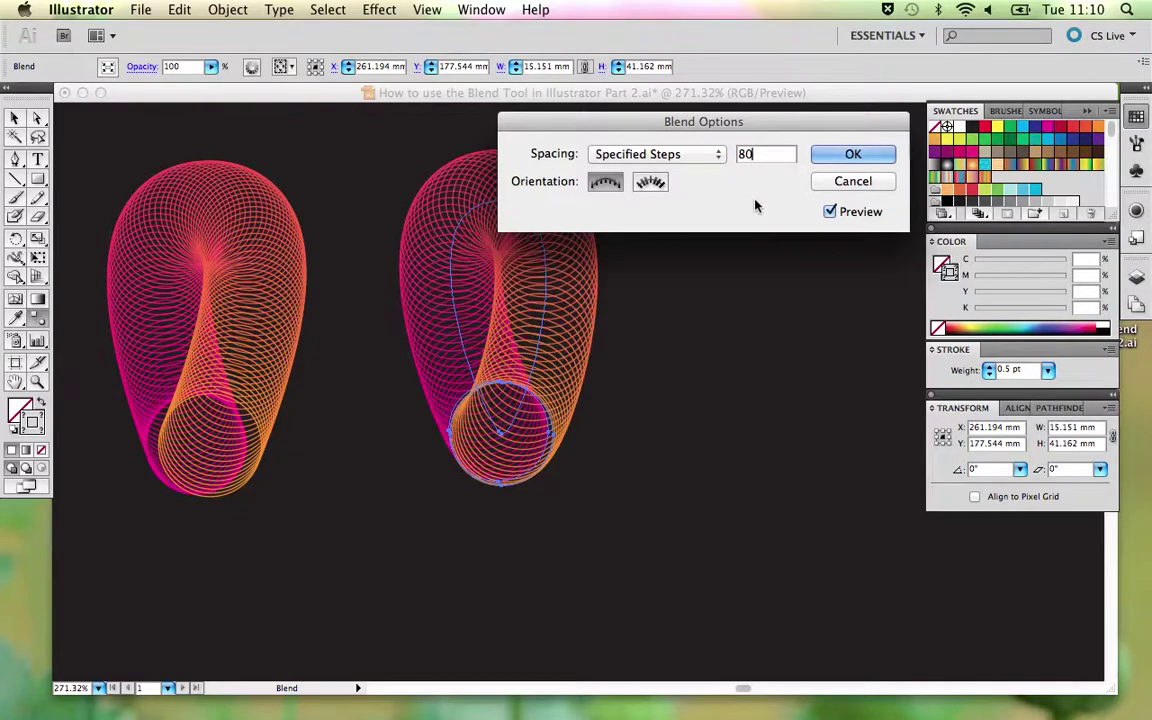
pyautogui.moveTo(683, 121); pyautogui.dragTo(791, 121)
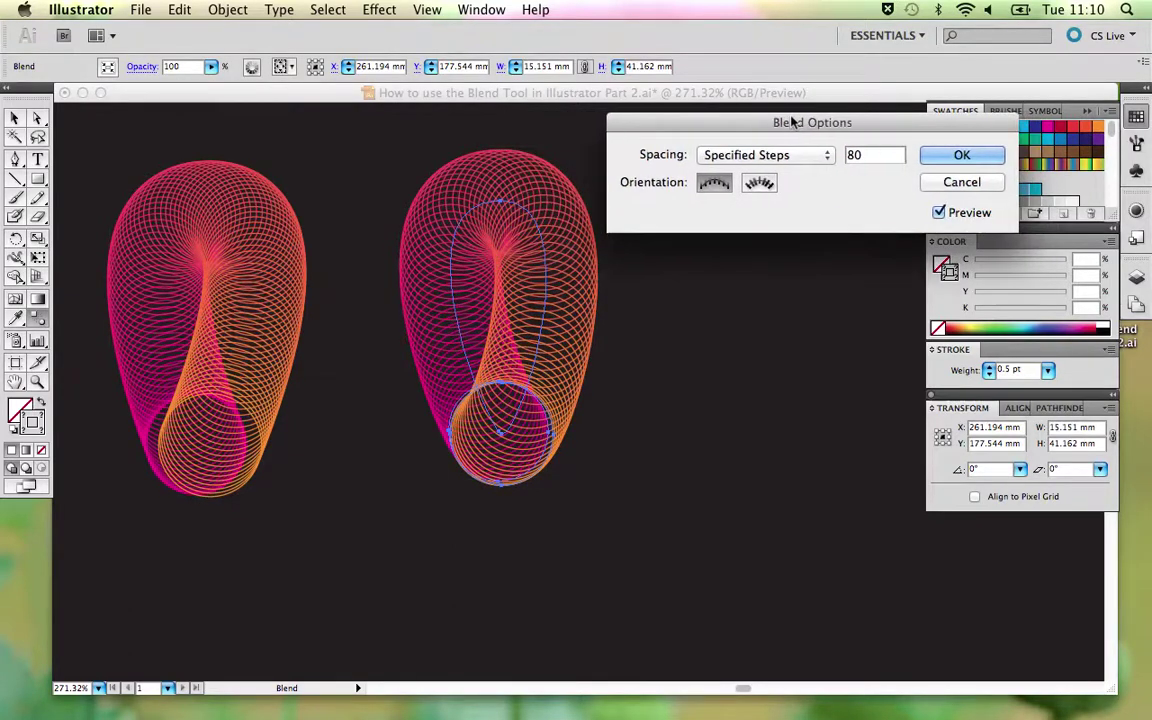
pyautogui.click(935, 157)
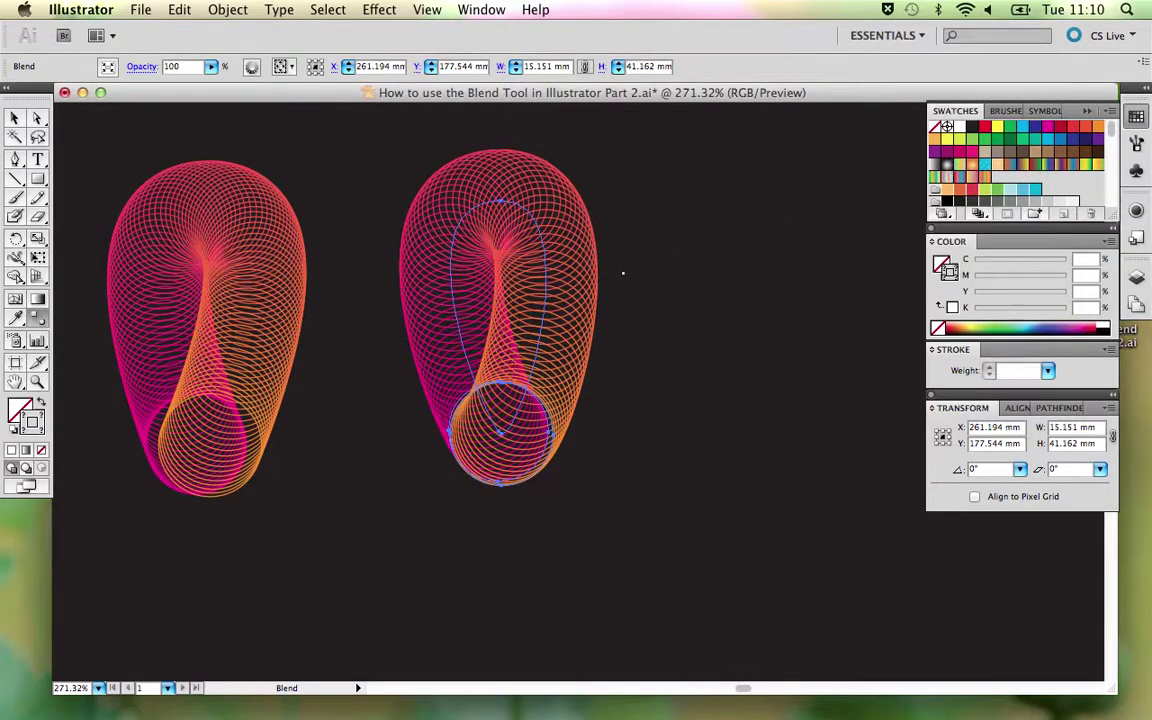
# Step: Try a 0.75 pt stroke on the petal blend, then set it back to 0.5 pt
pyautogui.press('v')
pyautogui.click(620, 280)
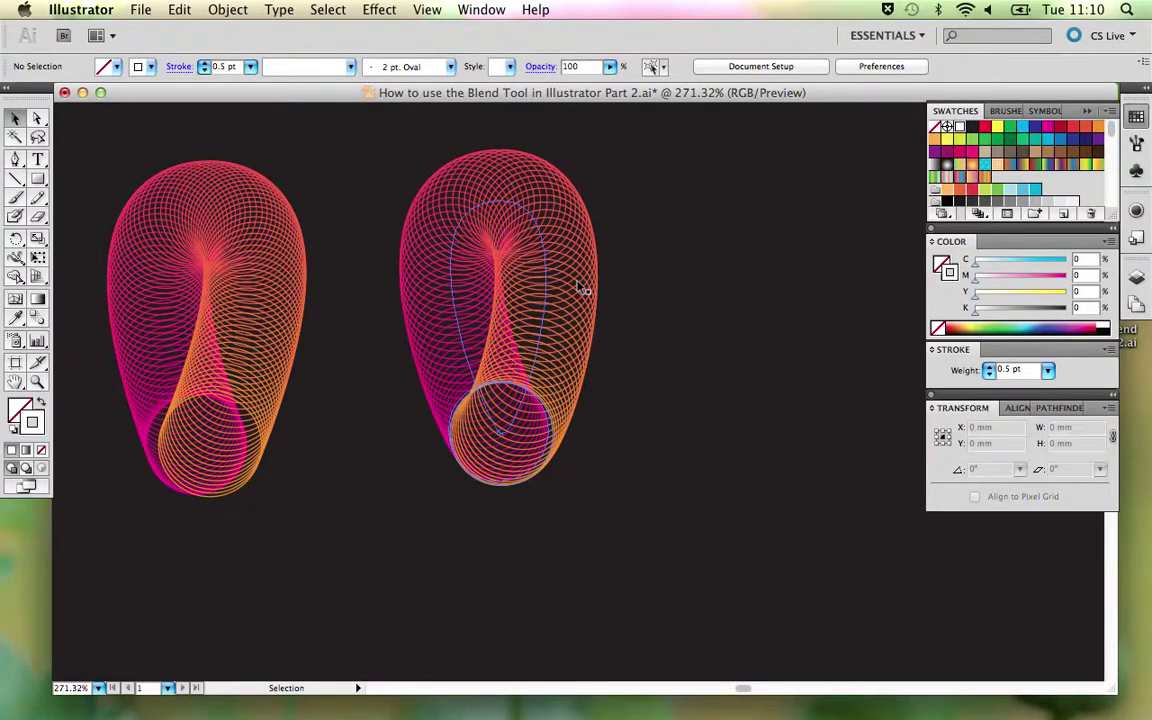
pyautogui.click(580, 288)
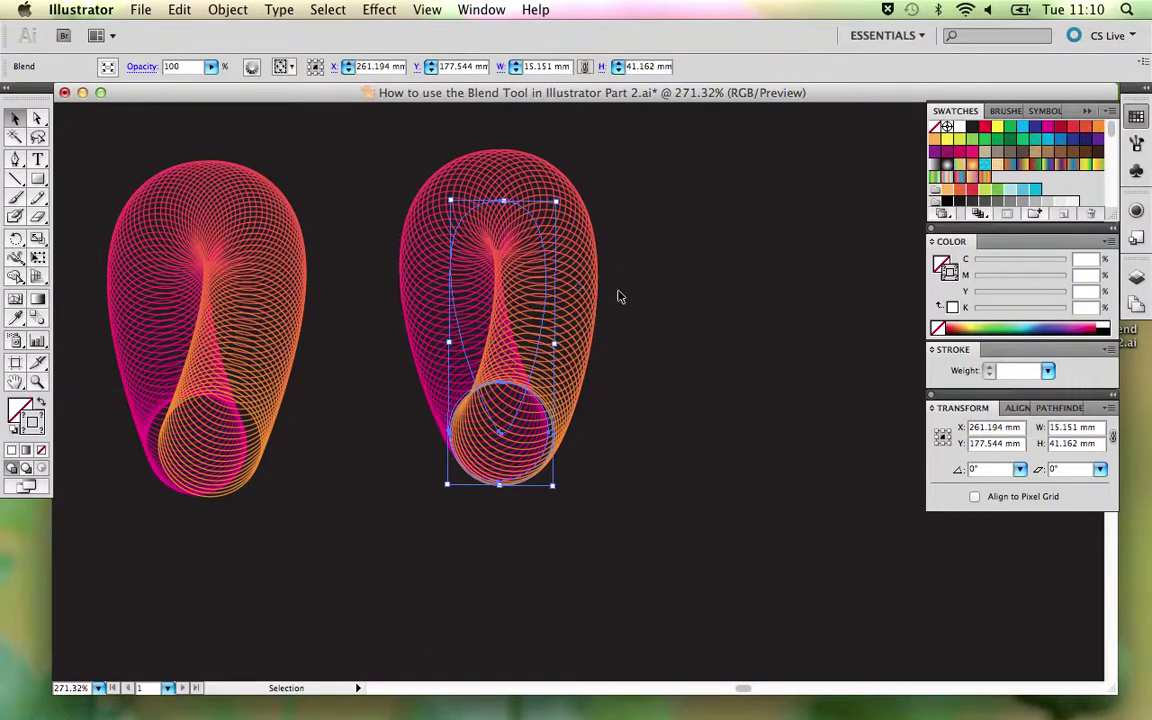
pyautogui.click(1046, 371)
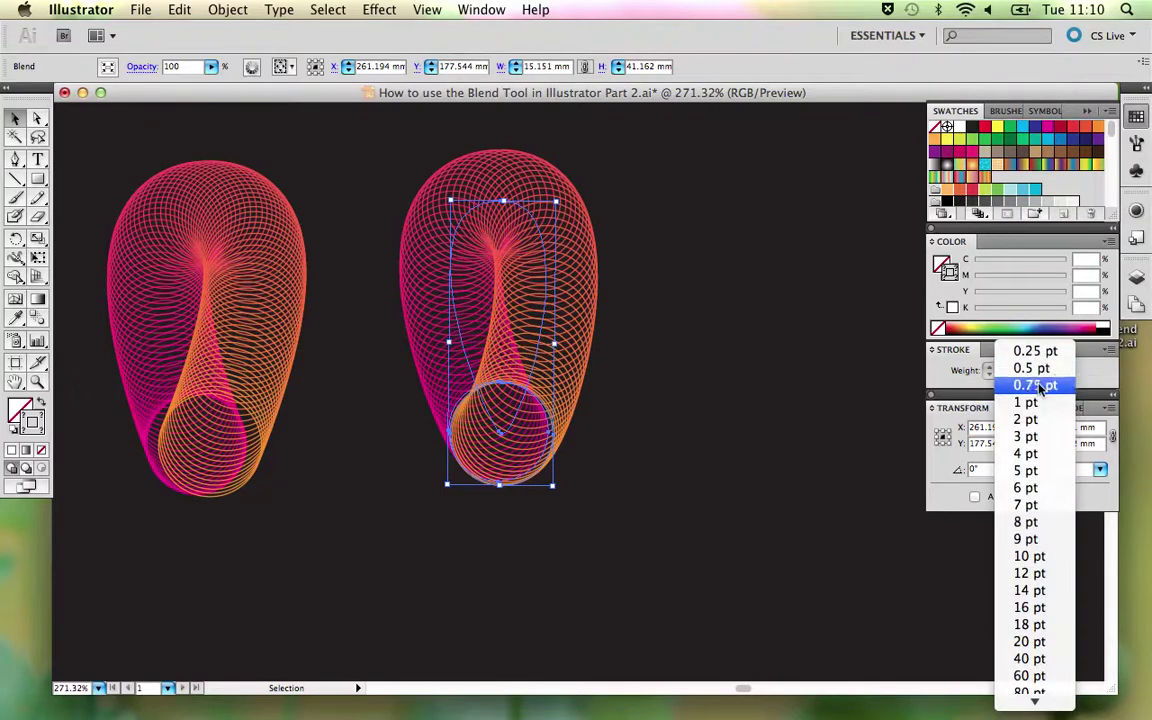
pyautogui.click(1040, 386)
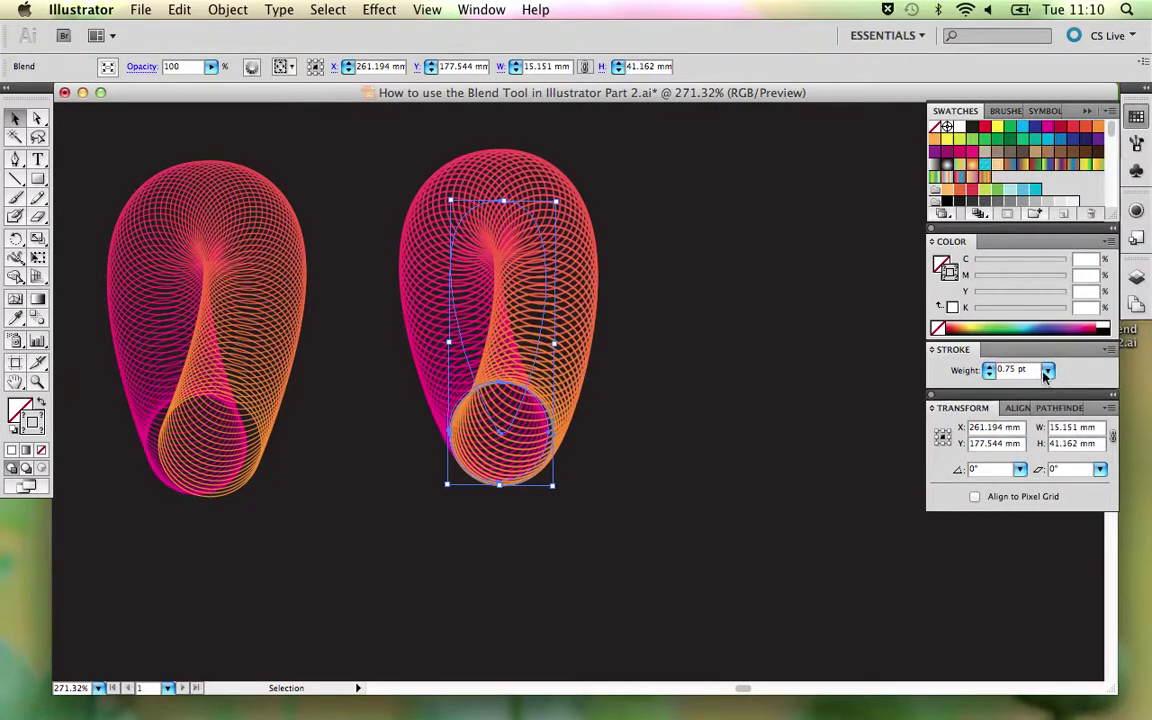
pyautogui.click(1046, 371)
pyautogui.click(1030, 347)
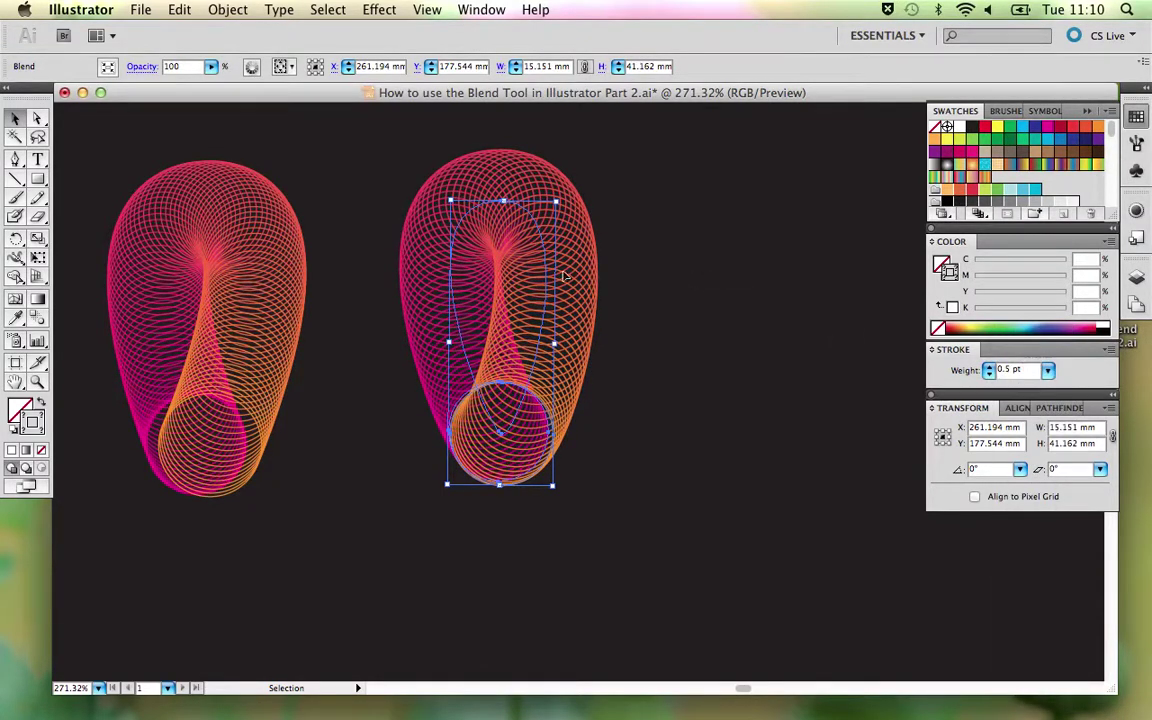
pyautogui.press('super+1')
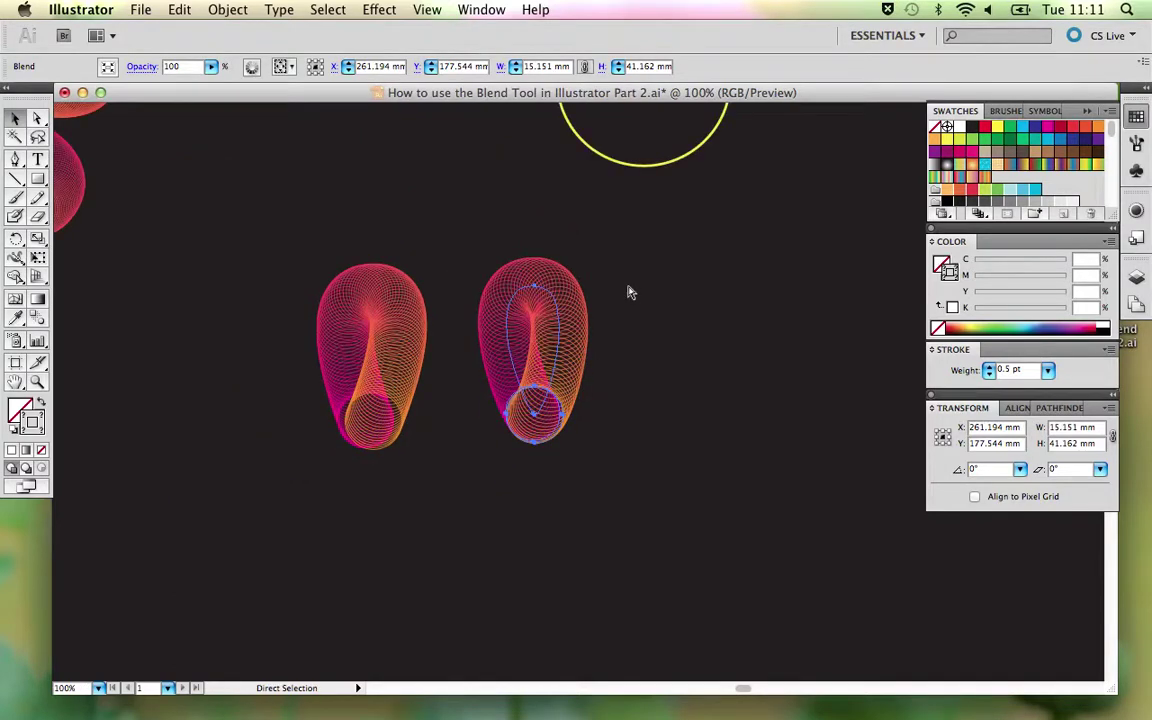
# Step: Zoom out to 66.67% and pan to show the flower and both petals
pyautogui.moveTo(580, 277); pyautogui.dragTo(767, 370)
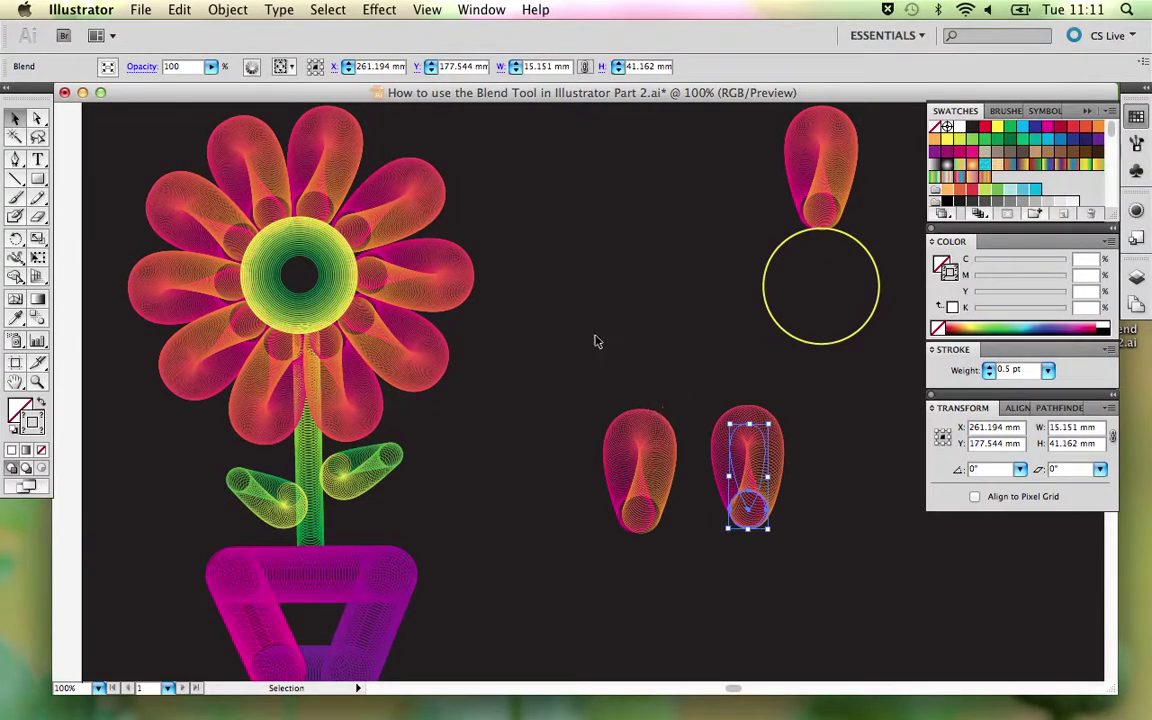
pyautogui.press('super+minus')
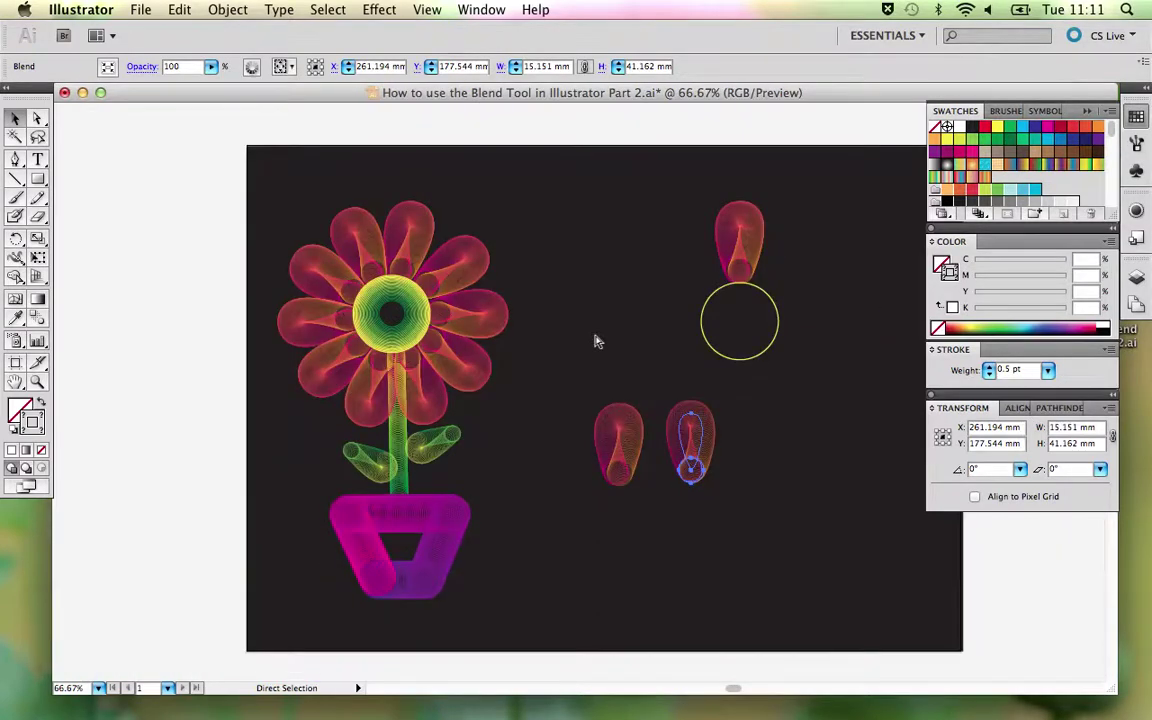
pyautogui.press('v')
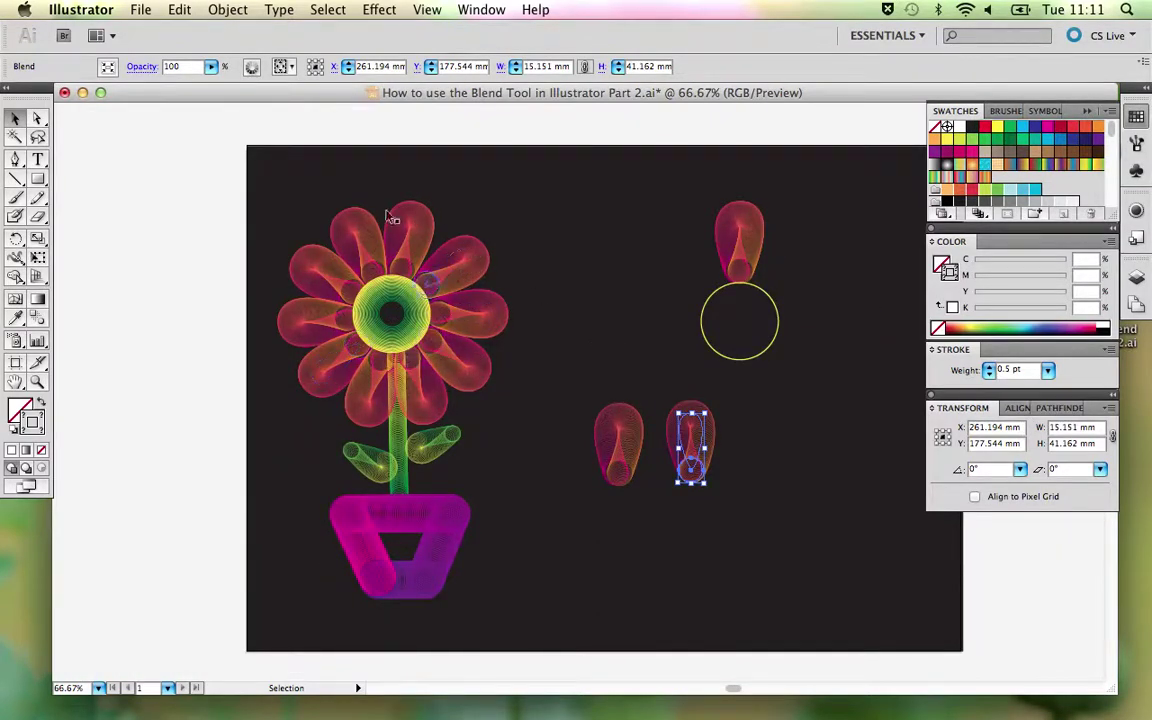
pyautogui.click(614, 342)
pyautogui.press('space')
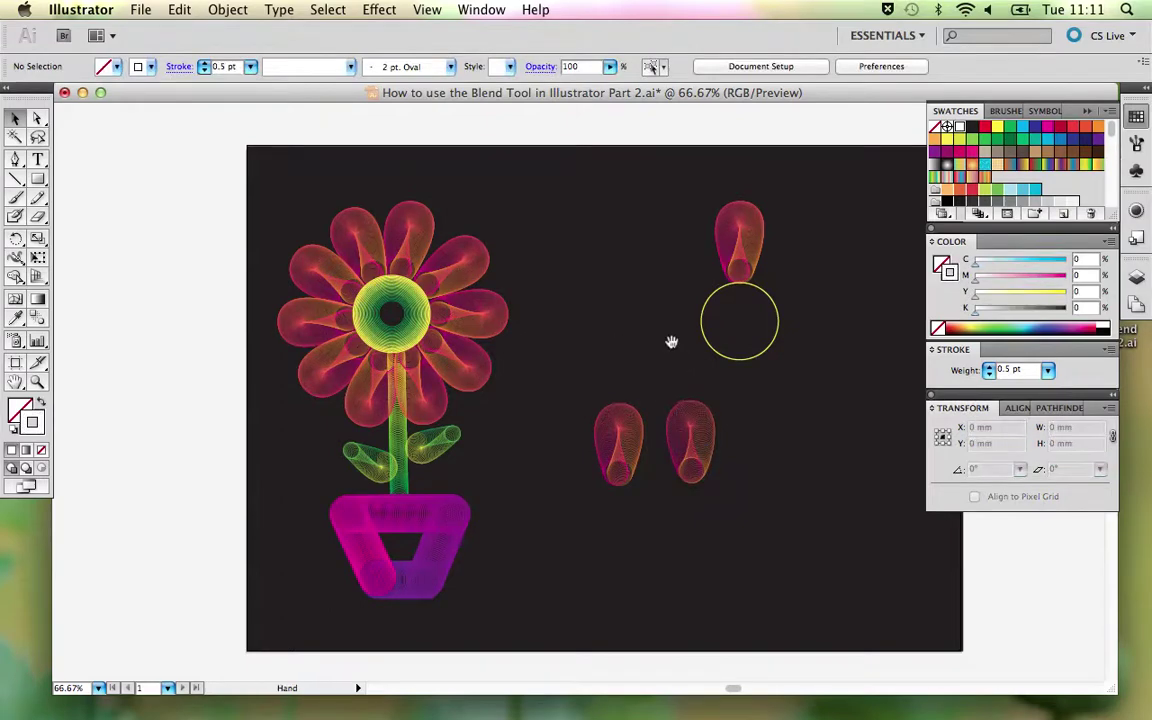
pyautogui.moveTo(671, 342); pyautogui.dragTo(584, 342)
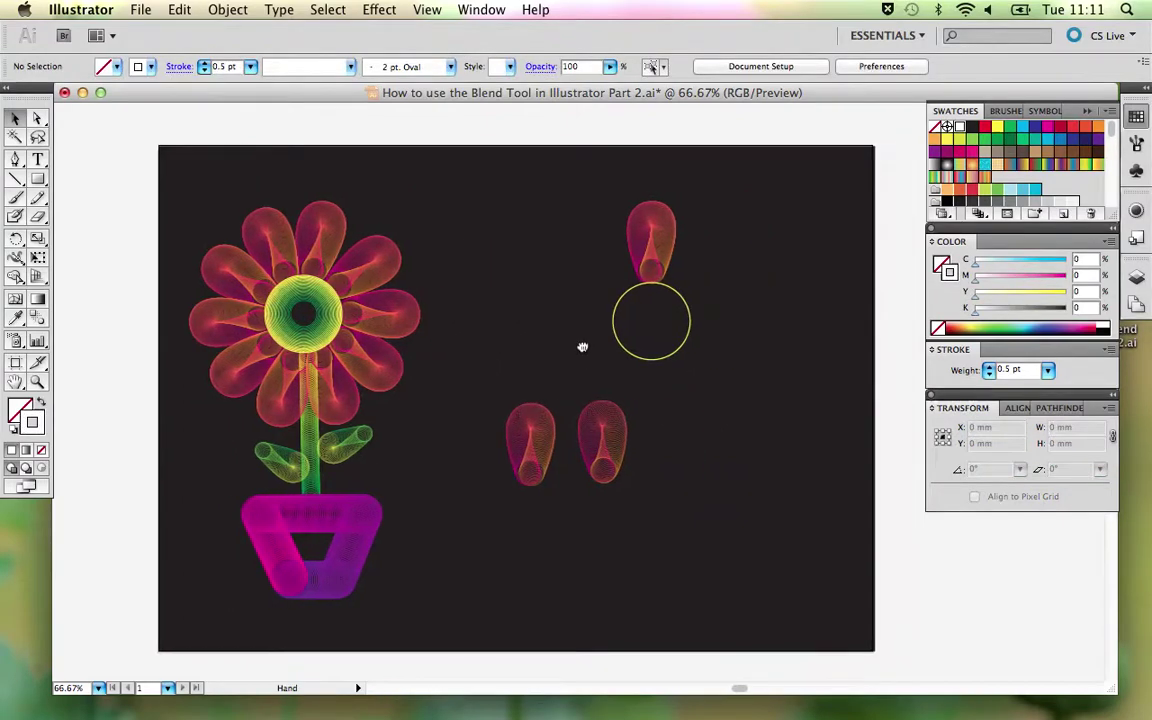
# Step: Delete the old top petal, check the circle's width, and drag the reshaped petal above it
pyautogui.click(660, 258)
pyautogui.press('Delete')
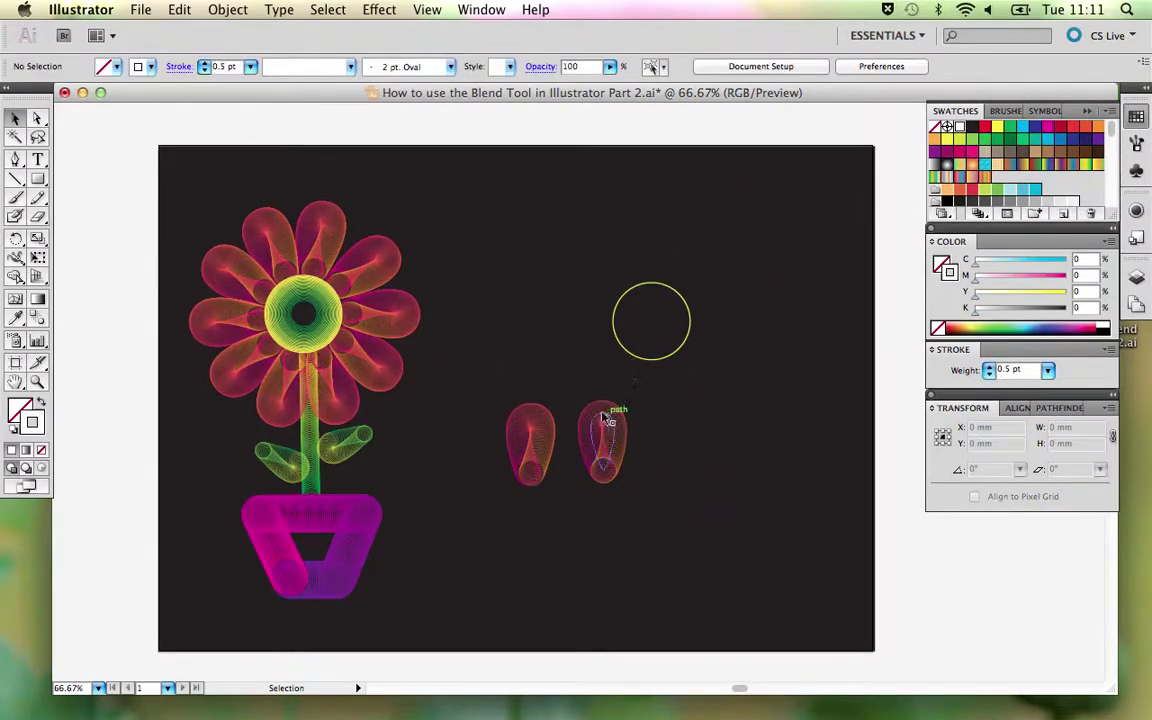
pyautogui.click(658, 359)
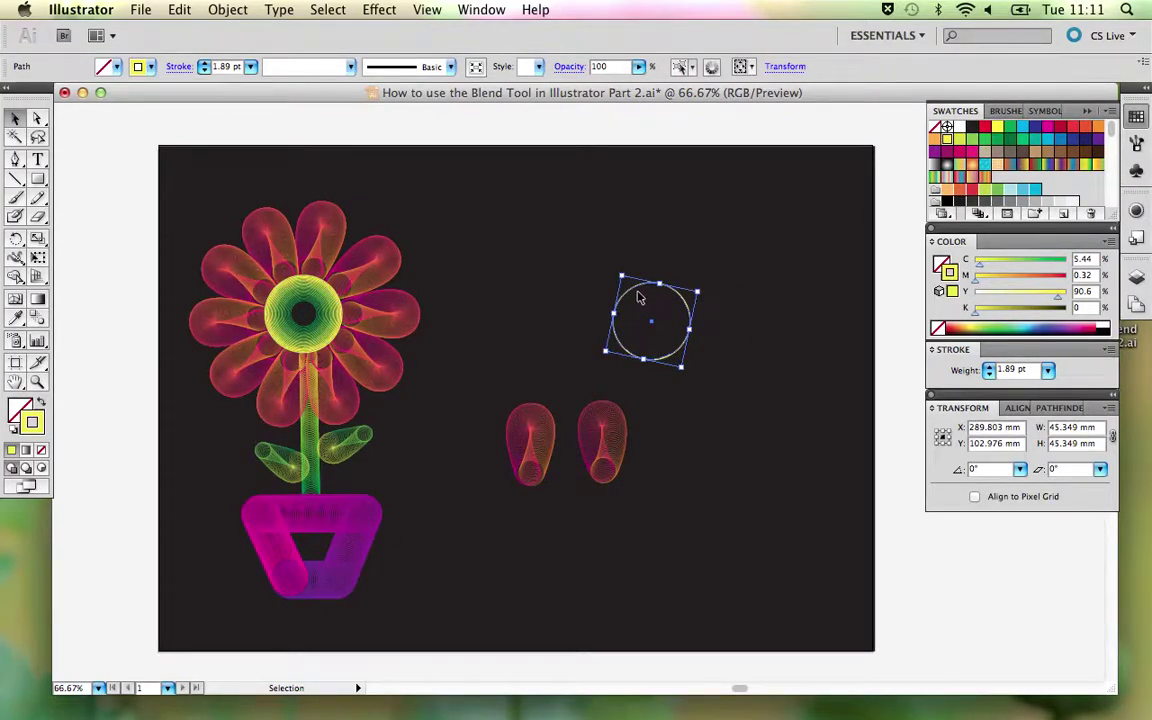
pyautogui.doubleClick(1085, 428)
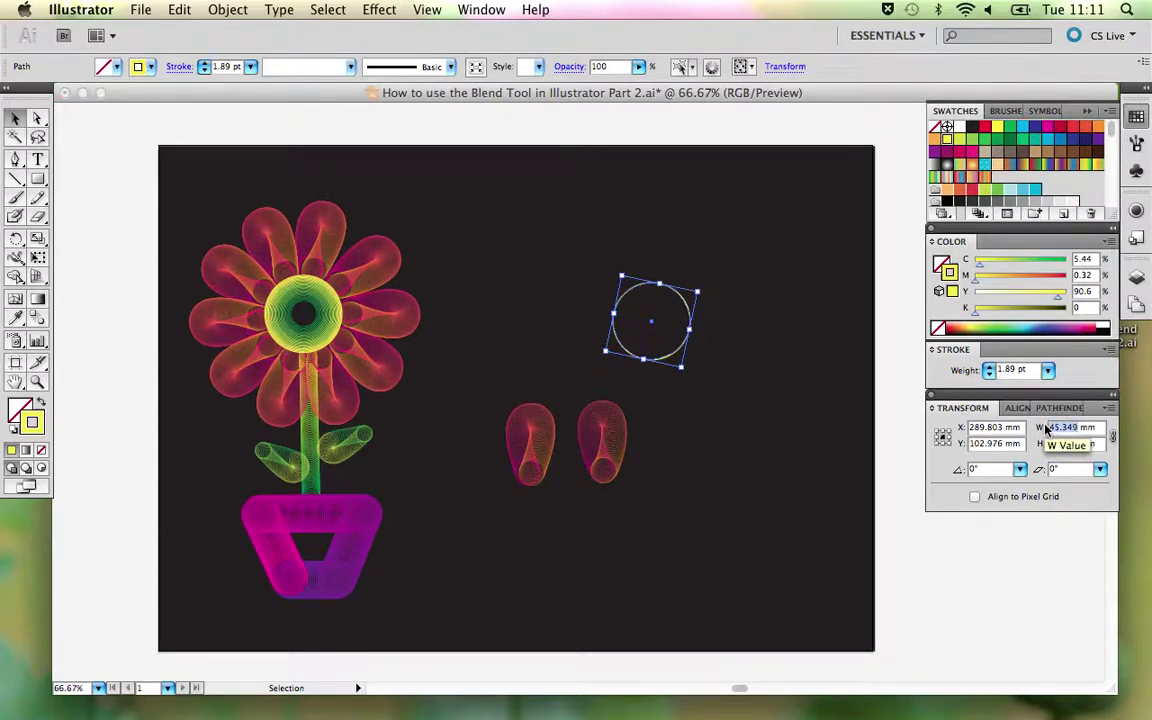
pyautogui.click(740, 345)
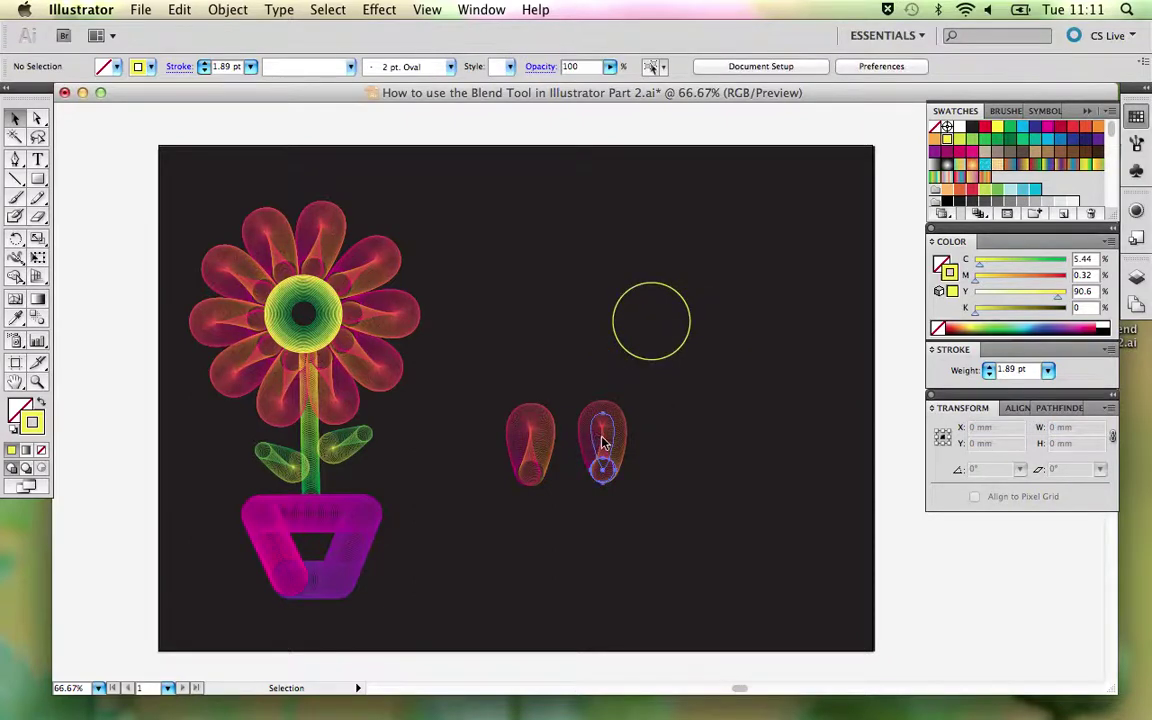
pyautogui.moveTo(603, 443); pyautogui.dragTo(650, 242)
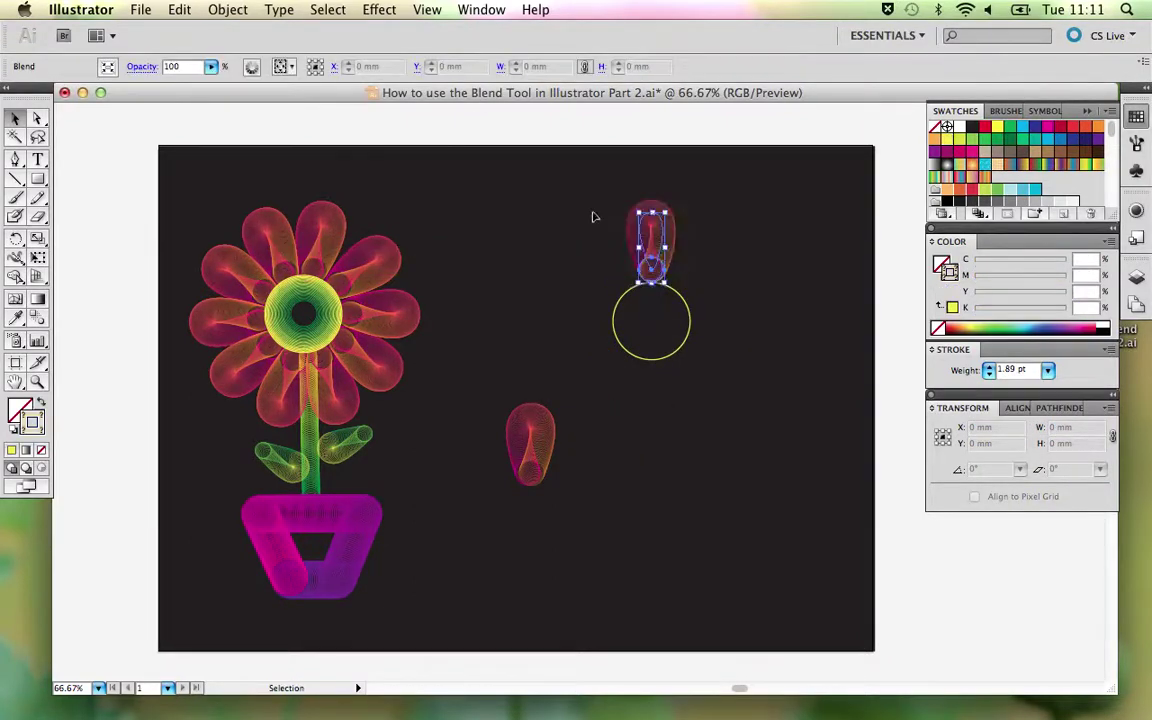
# Step: Turn off Smart Guides and pick the Rotate tool for the positioned petal
pyautogui.click(424, 10)
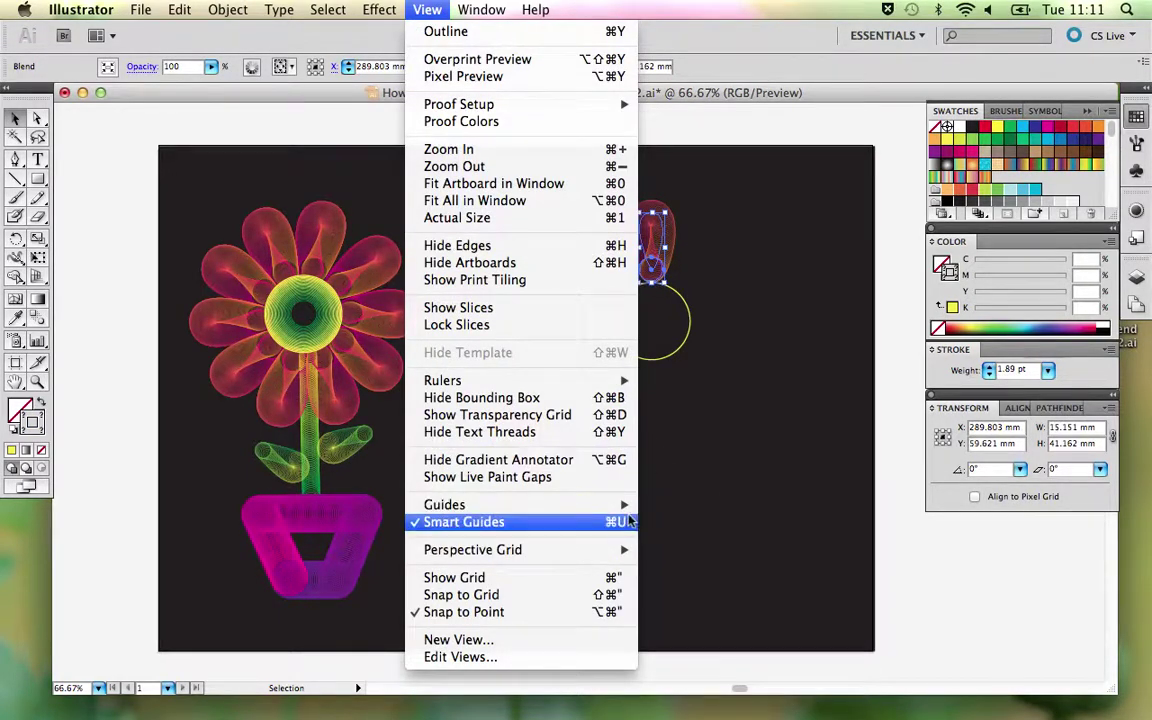
pyautogui.click(623, 522)
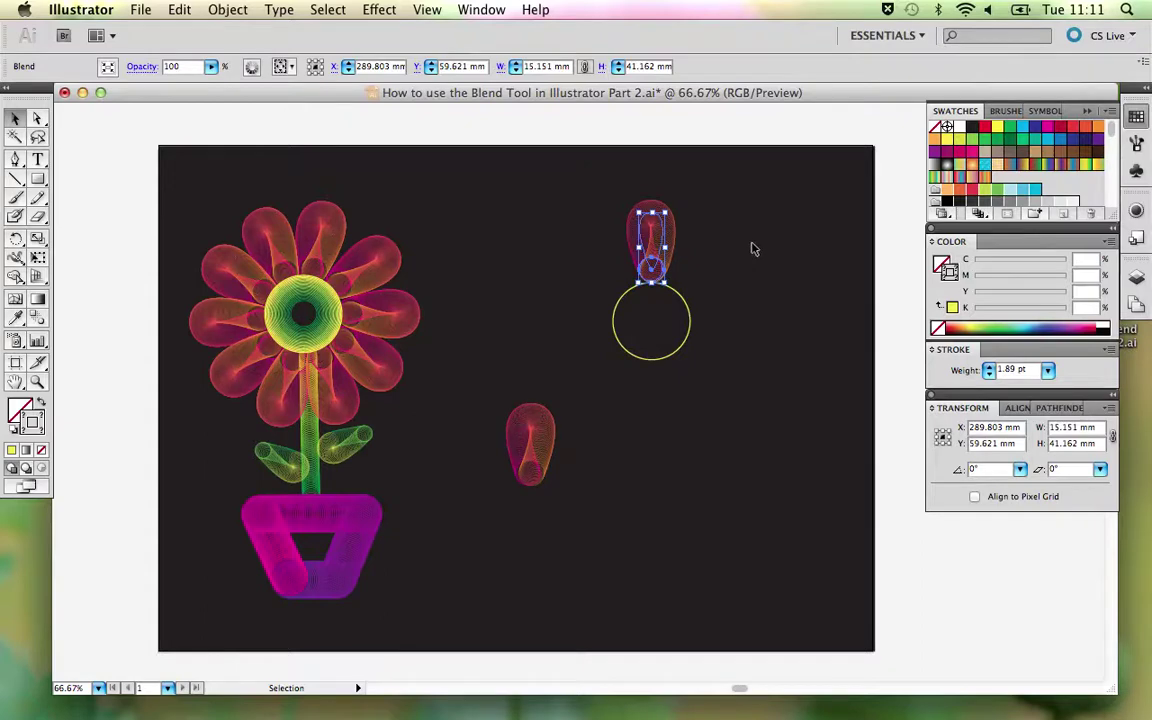
pyautogui.press('z')
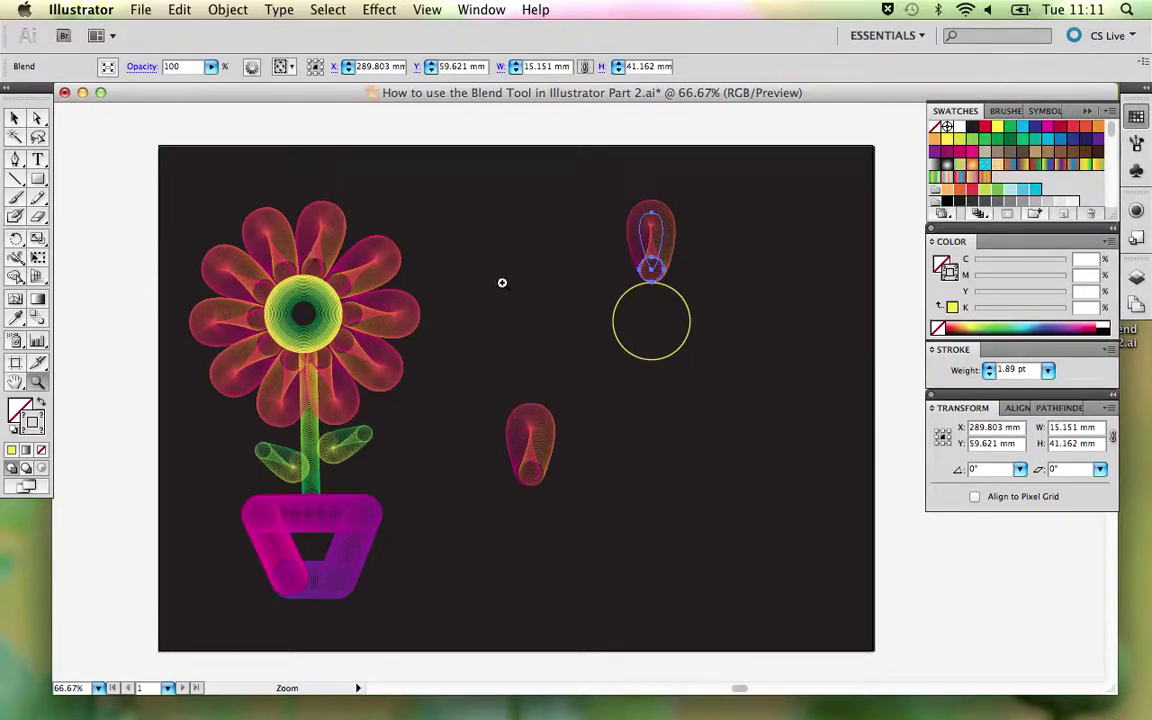
pyautogui.press('v')
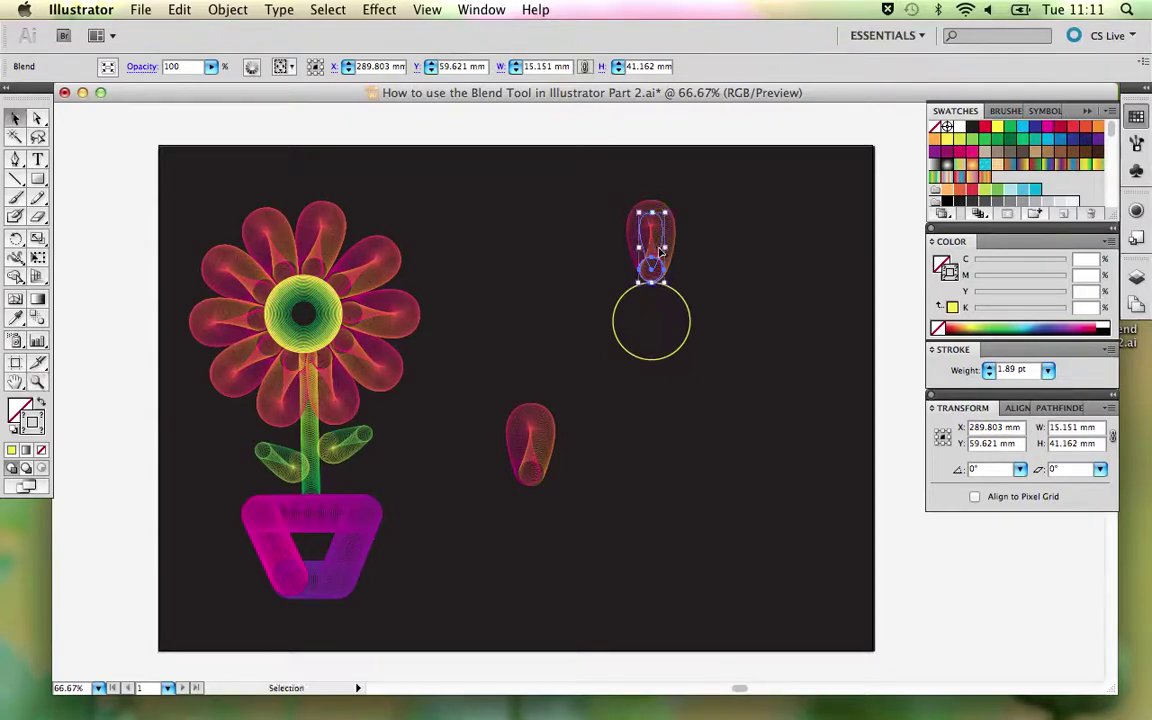
pyautogui.click(16, 240)
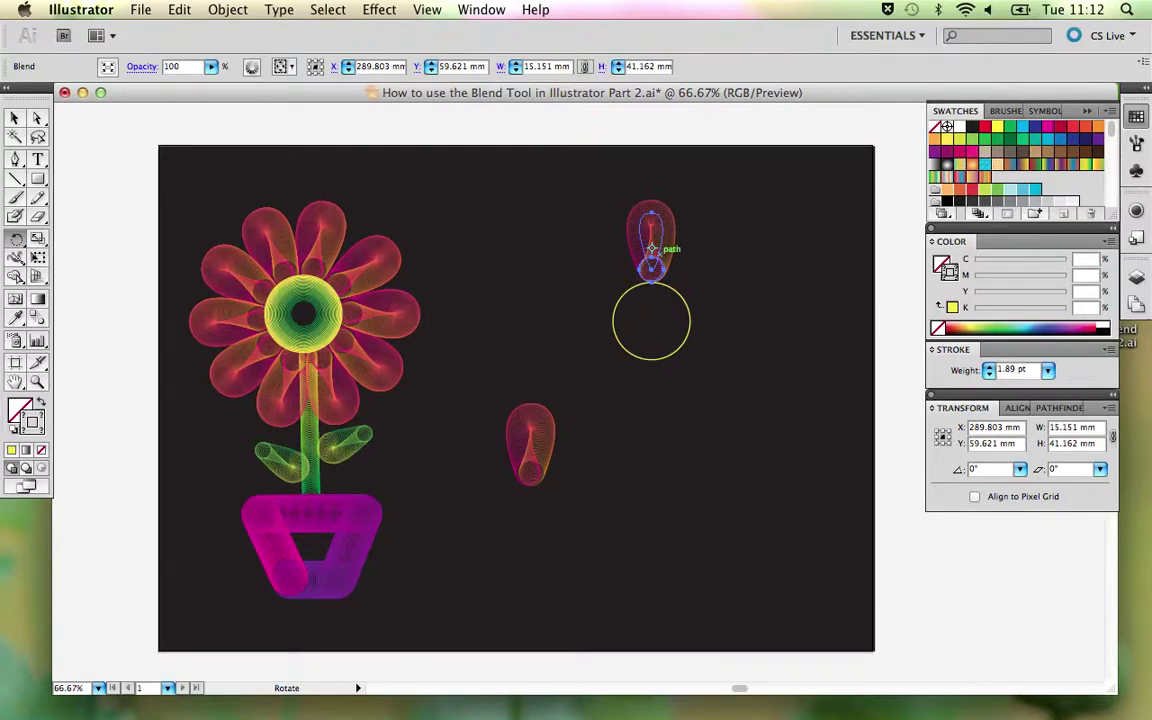
# Step: Zoom in on the top petal and circle, then set the rotation pivot at the circle's centre
pyautogui.press('z')
pyautogui.moveTo(578, 165); pyautogui.dragTo(800, 547)
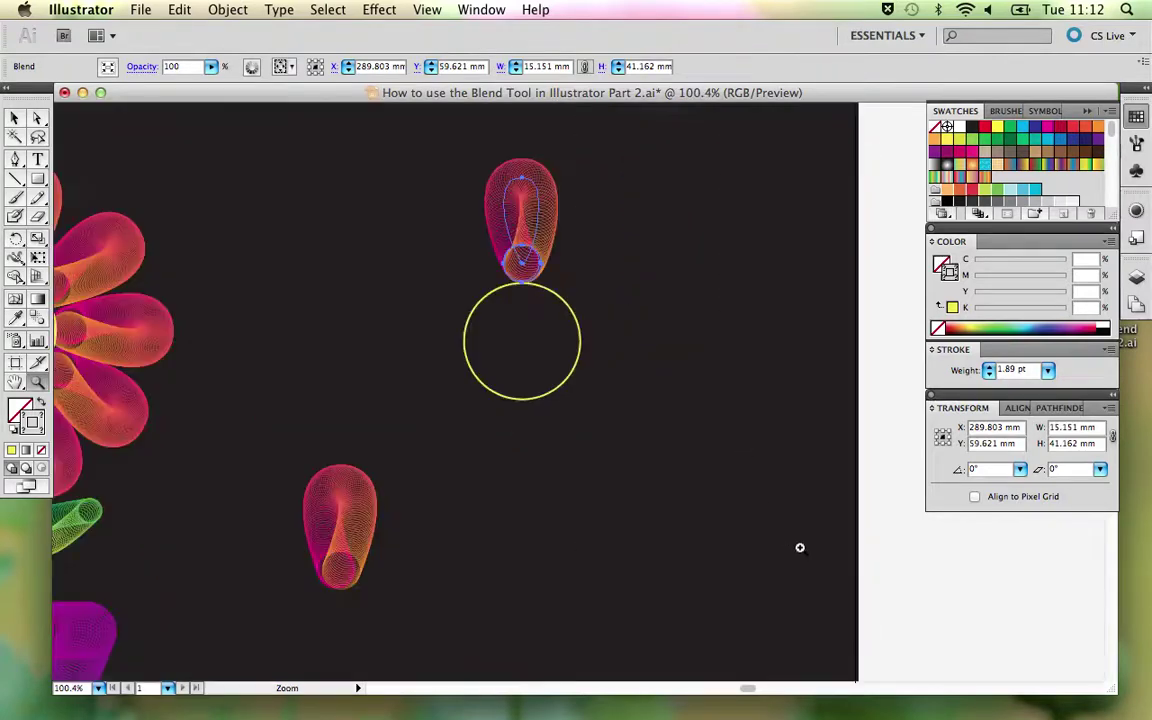
pyautogui.click(15, 238)
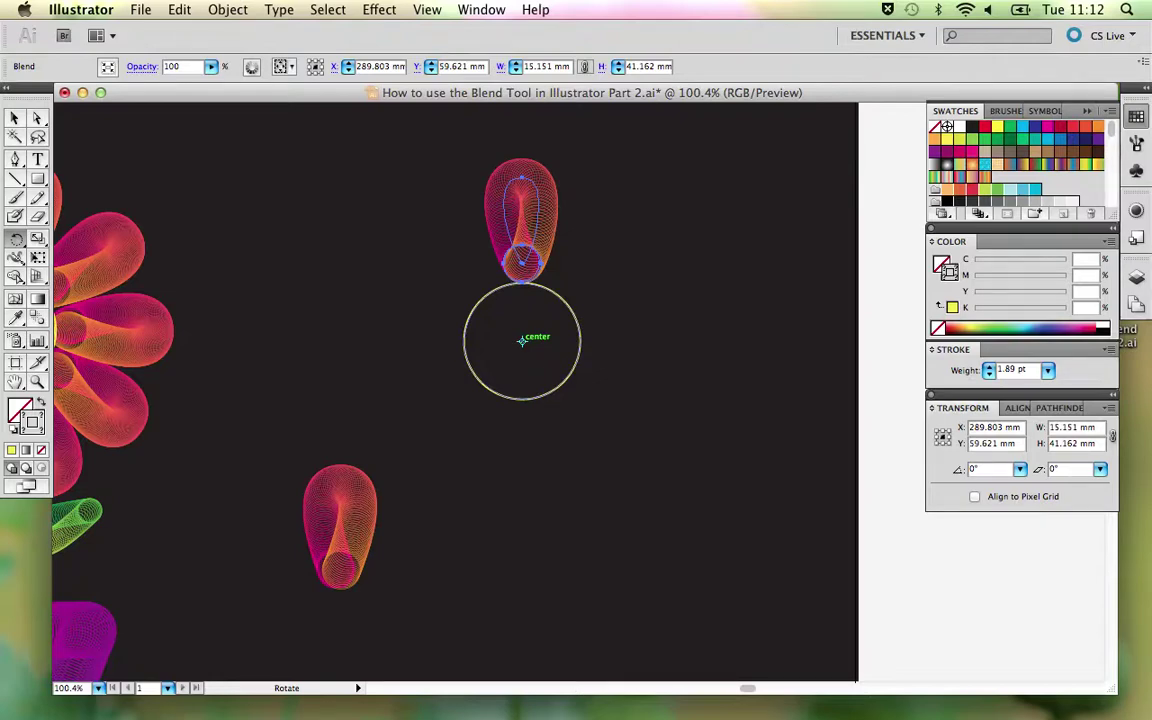
pyautogui.keyDown('alt'); pyautogui.click(521, 341); pyautogui.keyUp('alt')
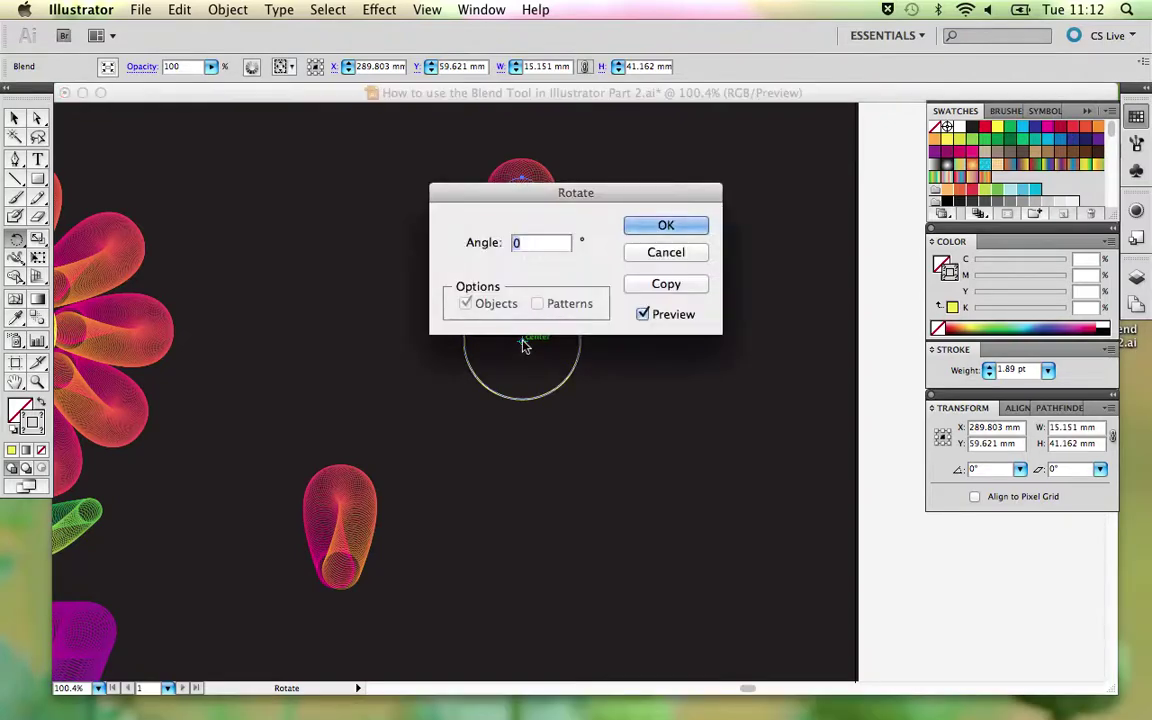
# Step: Copy the petal rotated 30° around the circle and repeat with Cmd+D to complete the ring
pyautogui.moveTo(620, 195); pyautogui.dragTo(761, 141)
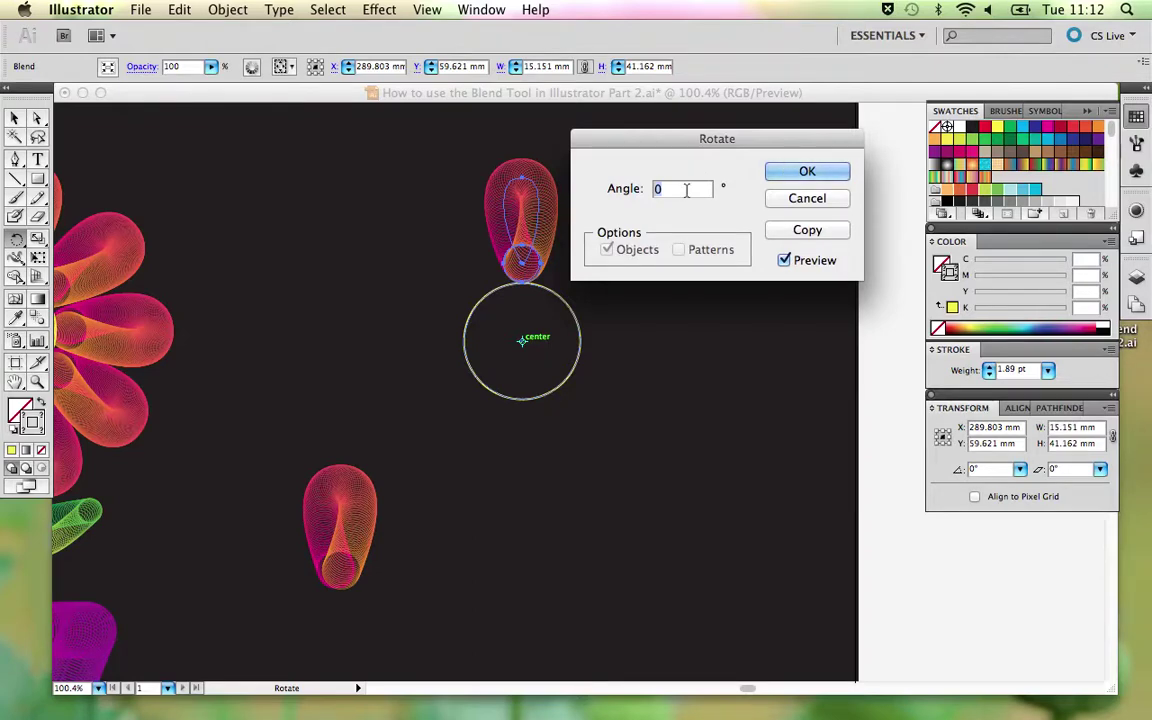
pyautogui.write('30')
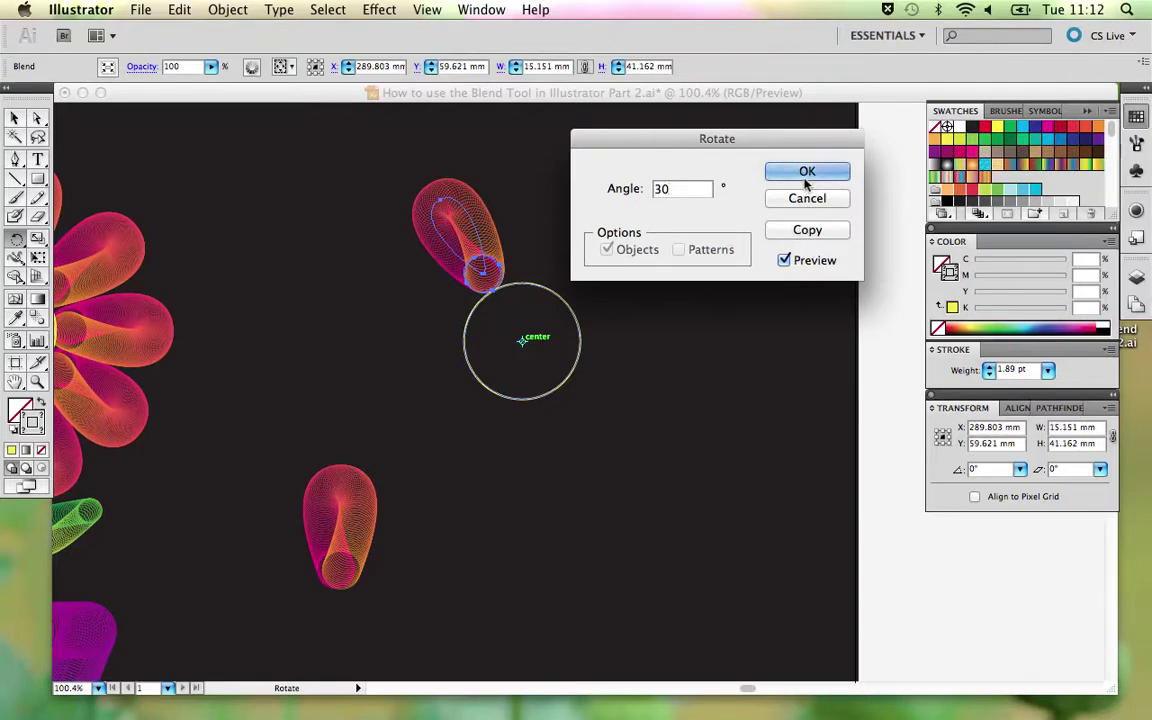
pyautogui.click(810, 232)
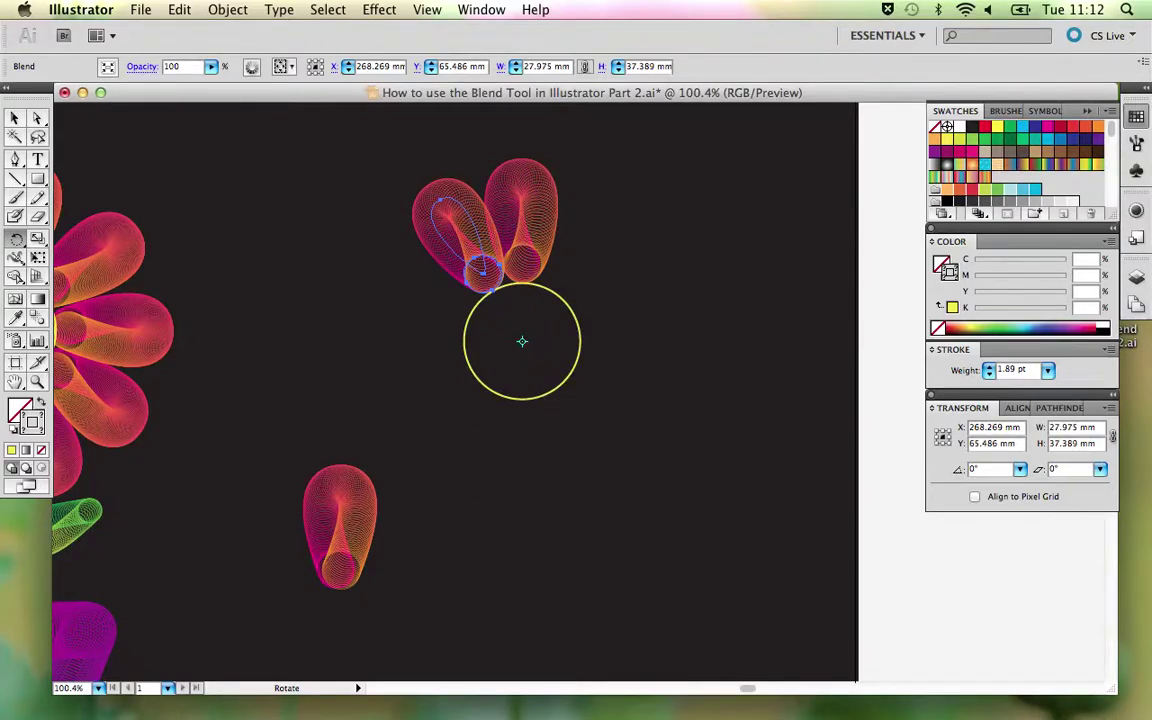
pyautogui.press('v')
pyautogui.press('super+d')
pyautogui.press('super+d')
pyautogui.press('super+d')
pyautogui.press('super+d')
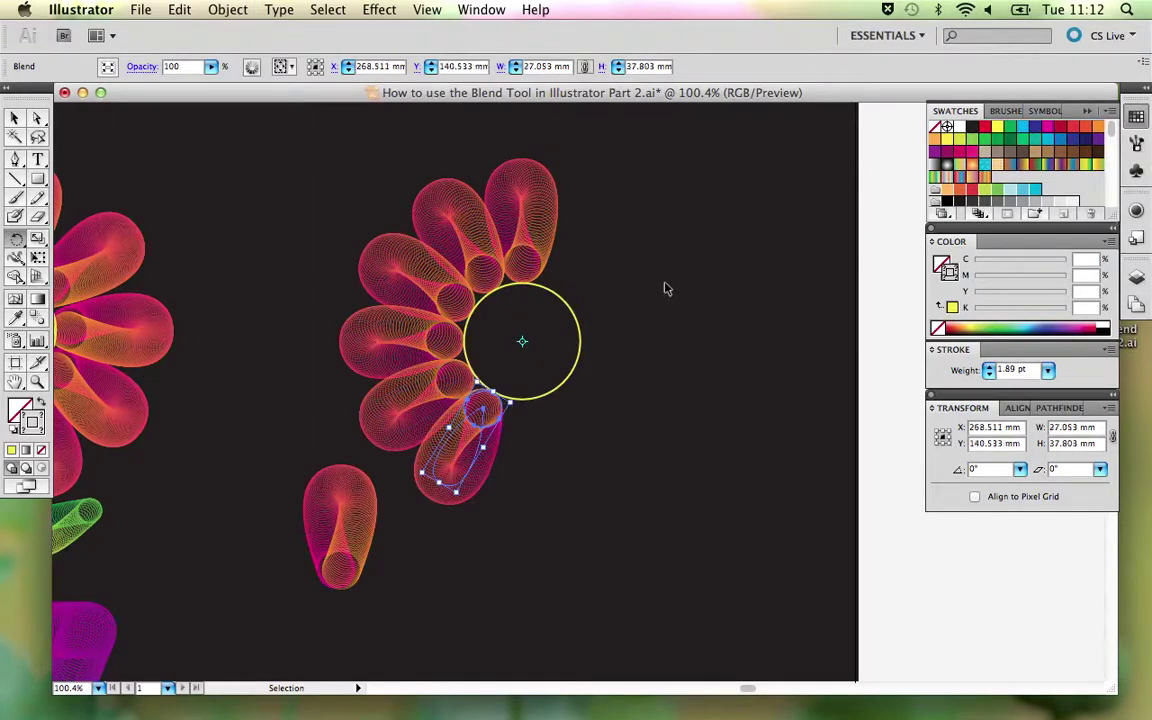
pyautogui.press('super+d')
pyautogui.press('super+d')
pyautogui.press('super+d')
pyautogui.press('super+d')
pyautogui.press('super+d')
pyautogui.press('super+d')
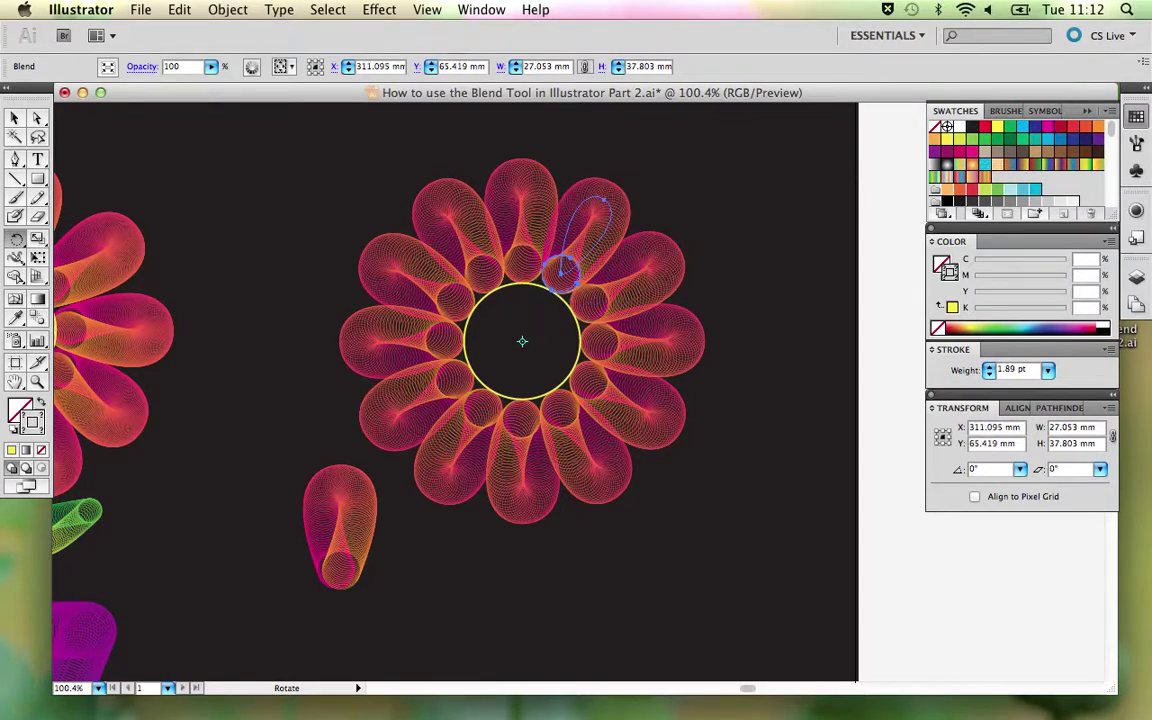
pyautogui.press('v')
pyautogui.click(725, 221)
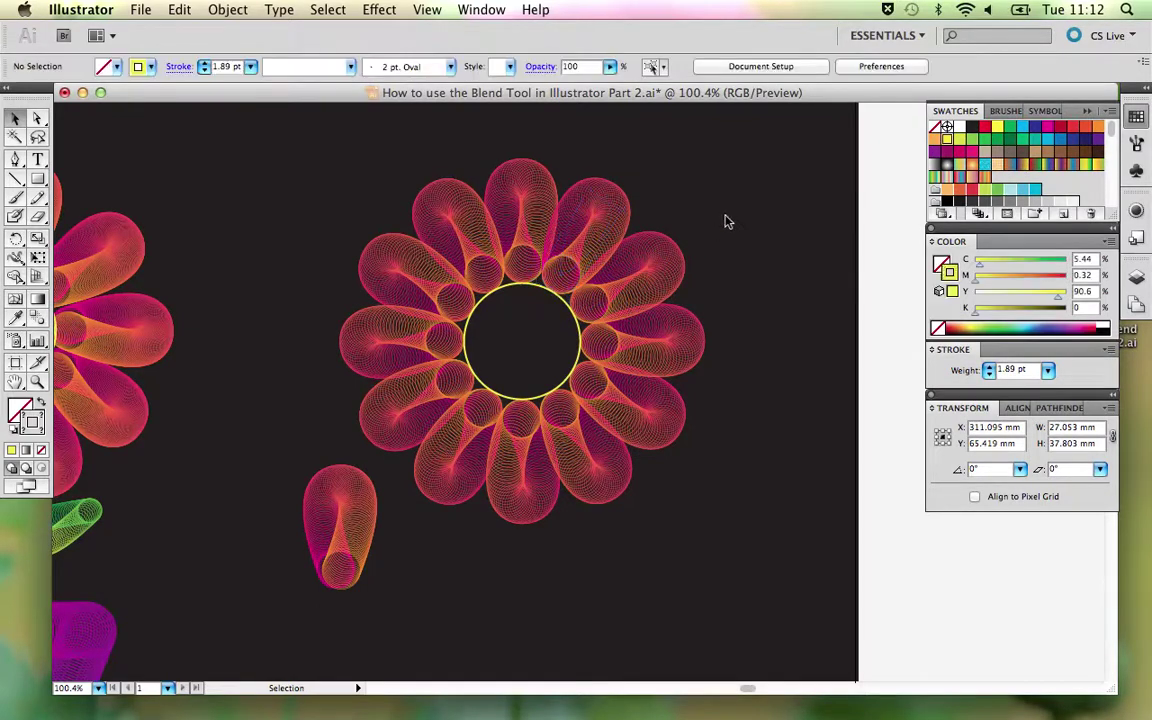
pyautogui.click(334, 558)
# Step: Delete the leftover lone petal and zoom out to see both flowers
pyautogui.press('Delete')
pyautogui.press('super+1')
pyautogui.press('super+minus')
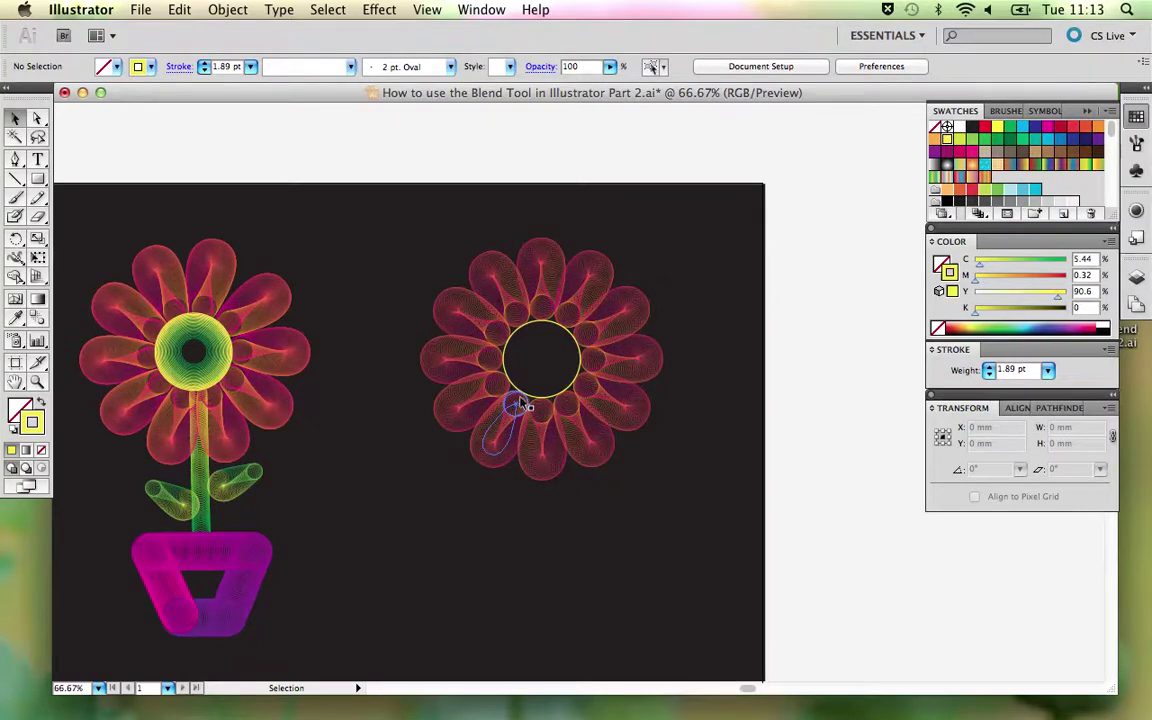
# Step: Option-drag a copy of the first flower's yellow-green centre blend below right of the new flower
pyautogui.click(478, 358)
pyautogui.click(216, 365)
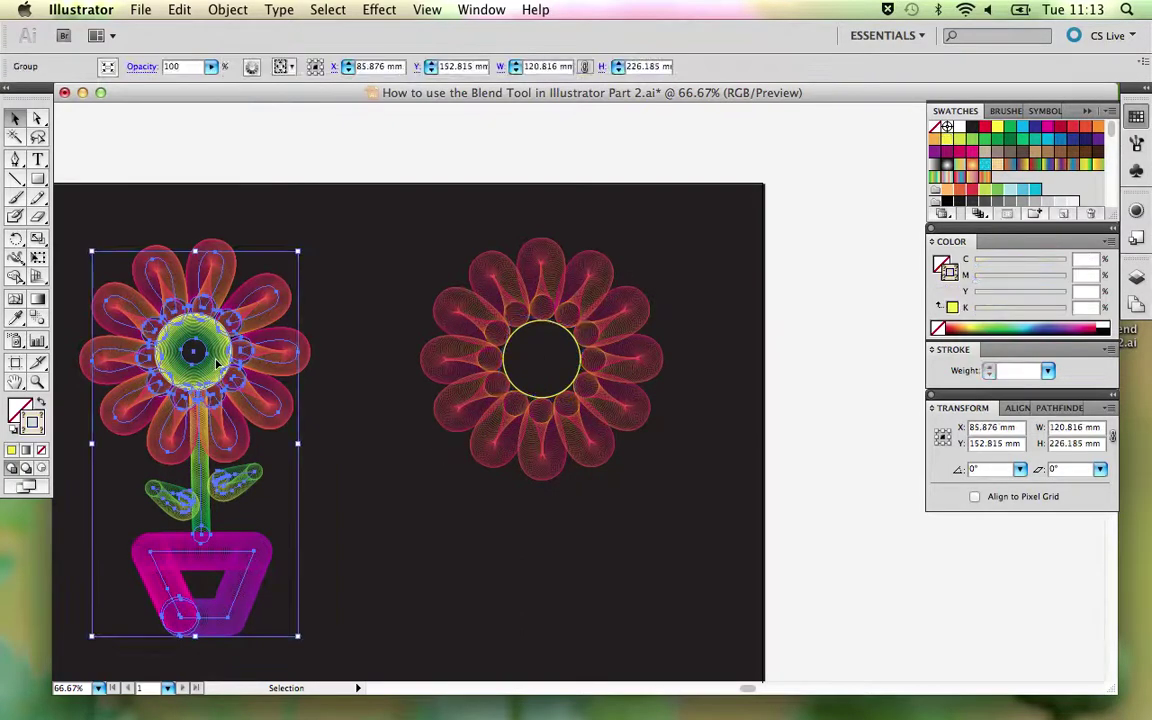
pyautogui.click(334, 360)
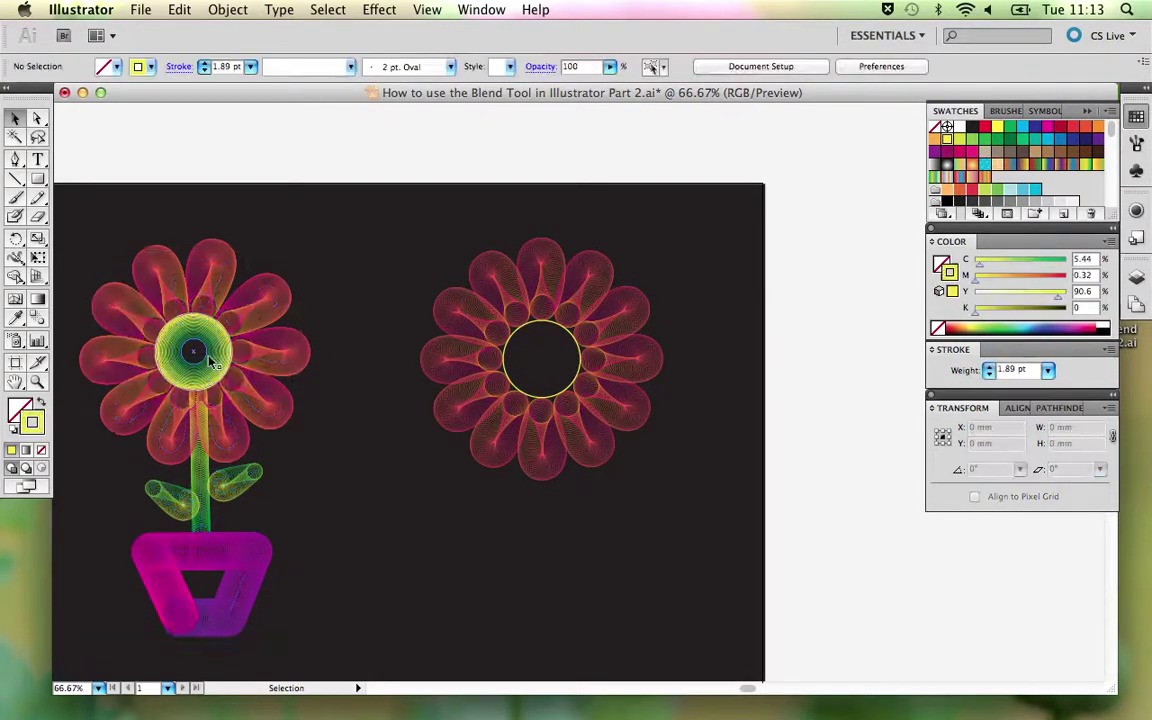
pyautogui.click(212, 362)
pyautogui.moveTo(190, 345); pyautogui.dragTo(680, 540)
pyautogui.click(728, 445)
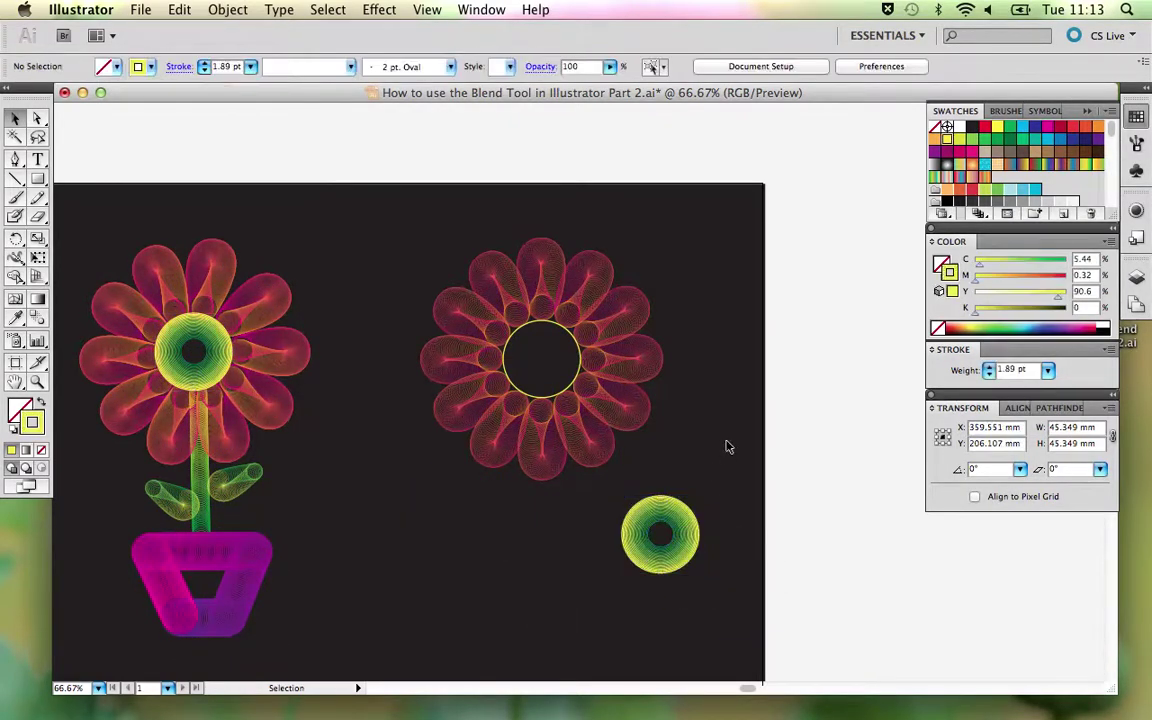
# Step: Zoom in on the copied centre blend and select it
pyautogui.press('z')
pyautogui.moveTo(634, 465); pyautogui.dragTo(739, 667)
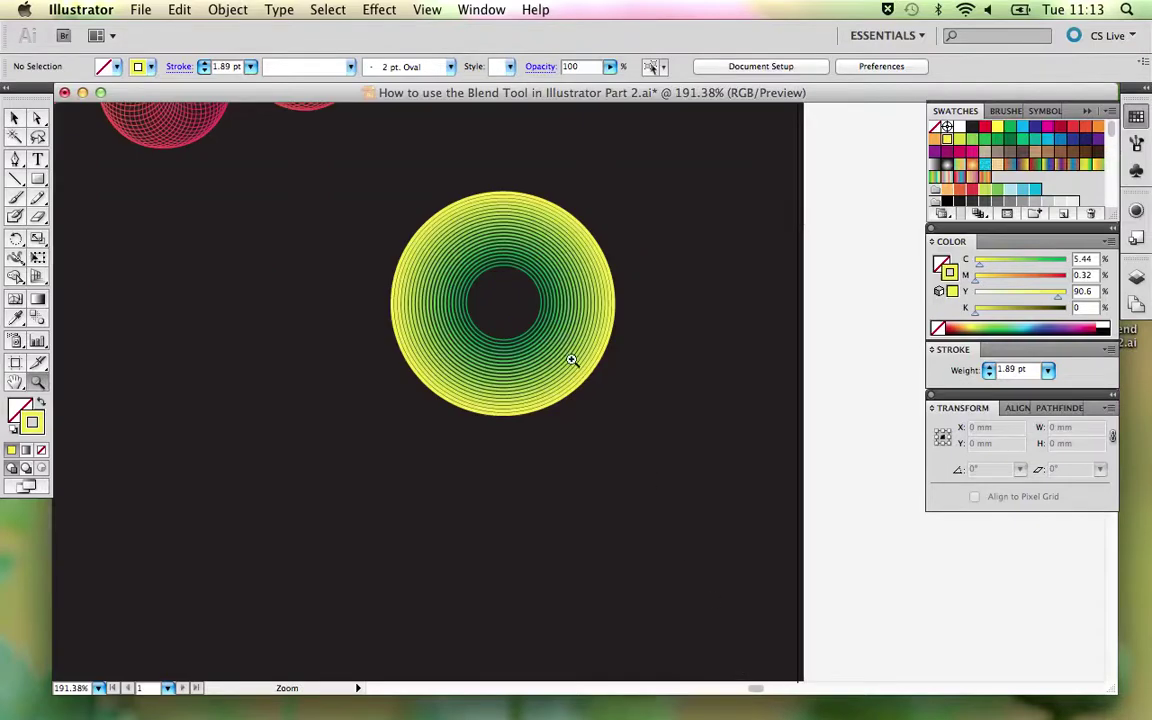
pyautogui.press('v')
pyautogui.click(571, 360)
# Step: Release the copied centre blend into its yellow outer and green inner circles
pyautogui.click(228, 9)
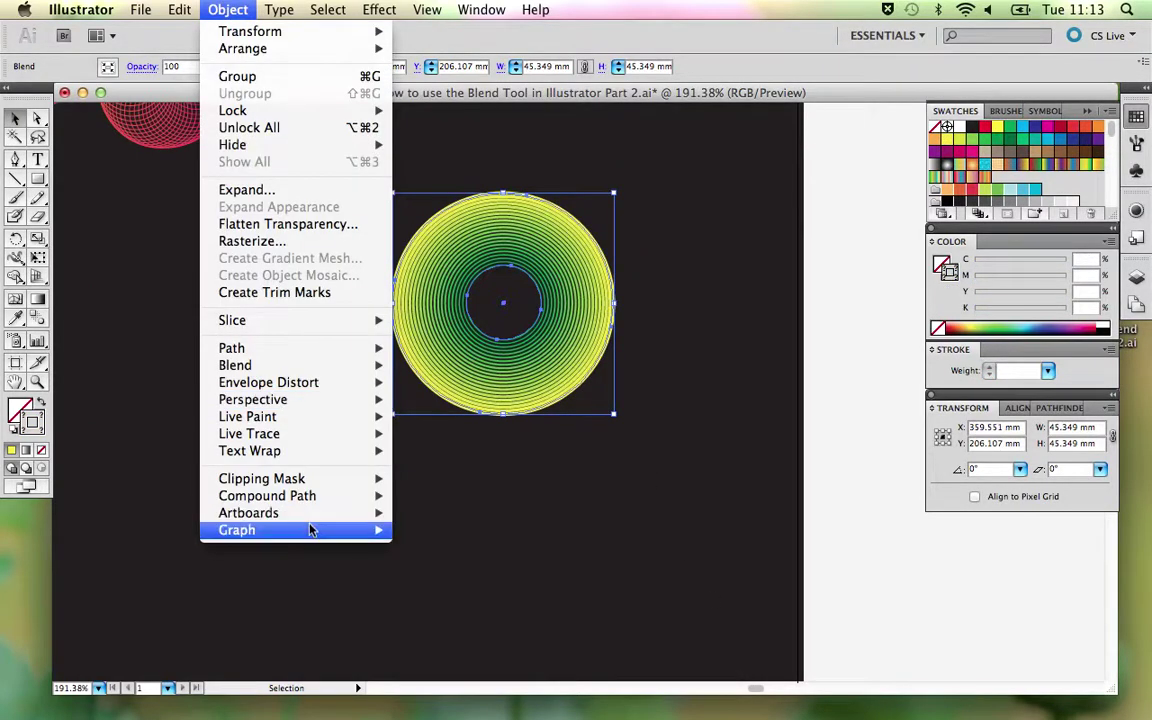
pyautogui.moveTo(328, 370)
pyautogui.click(436, 382)
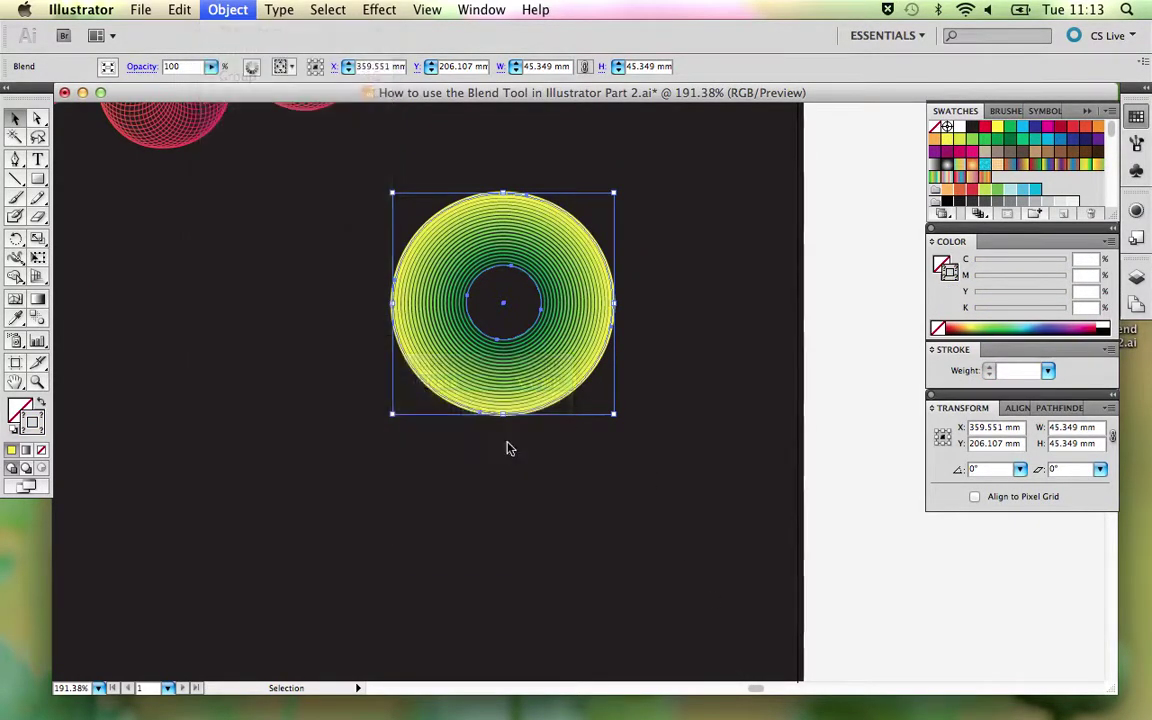
pyautogui.click(576, 463)
# Step: Select both circles and blend the outer yellow circle into the inner green one
pyautogui.click(530, 338)
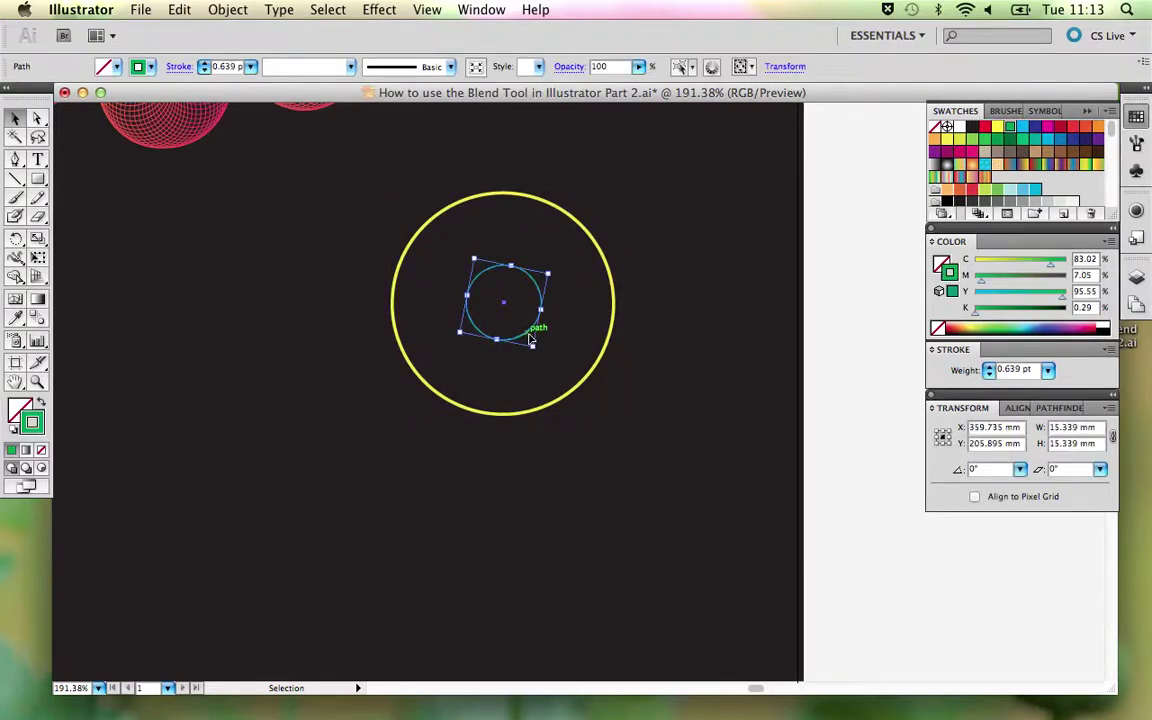
pyautogui.click(597, 245)
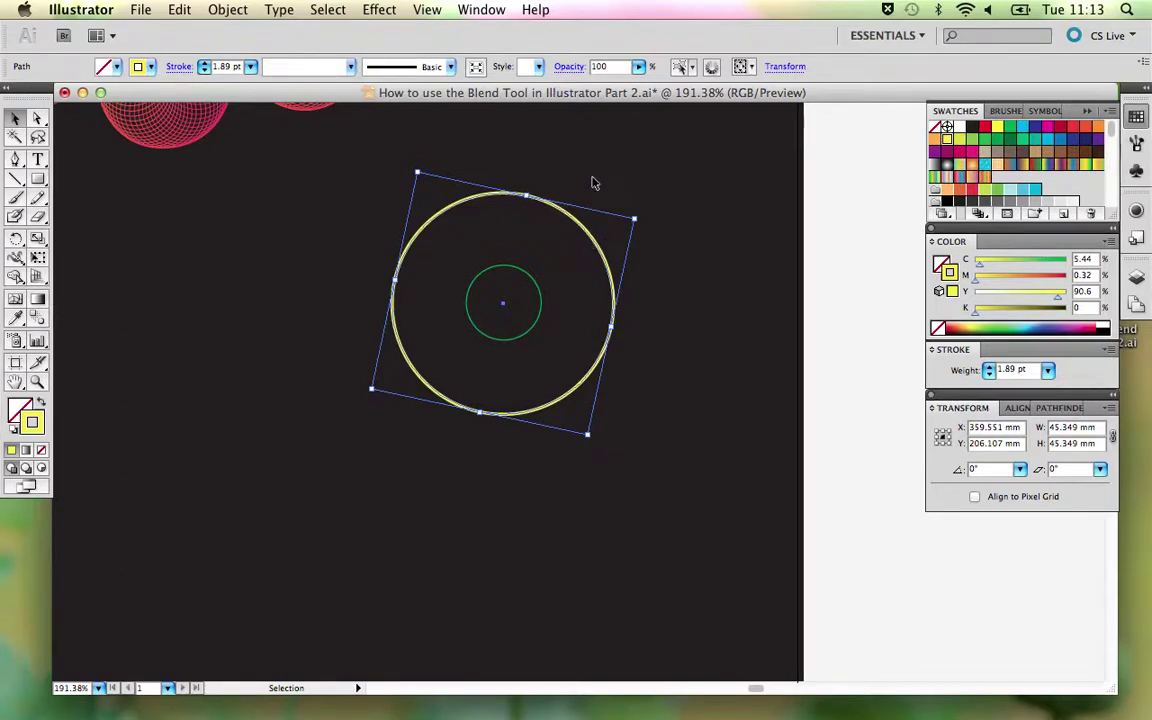
pyautogui.moveTo(592, 183); pyautogui.dragTo(492, 298)
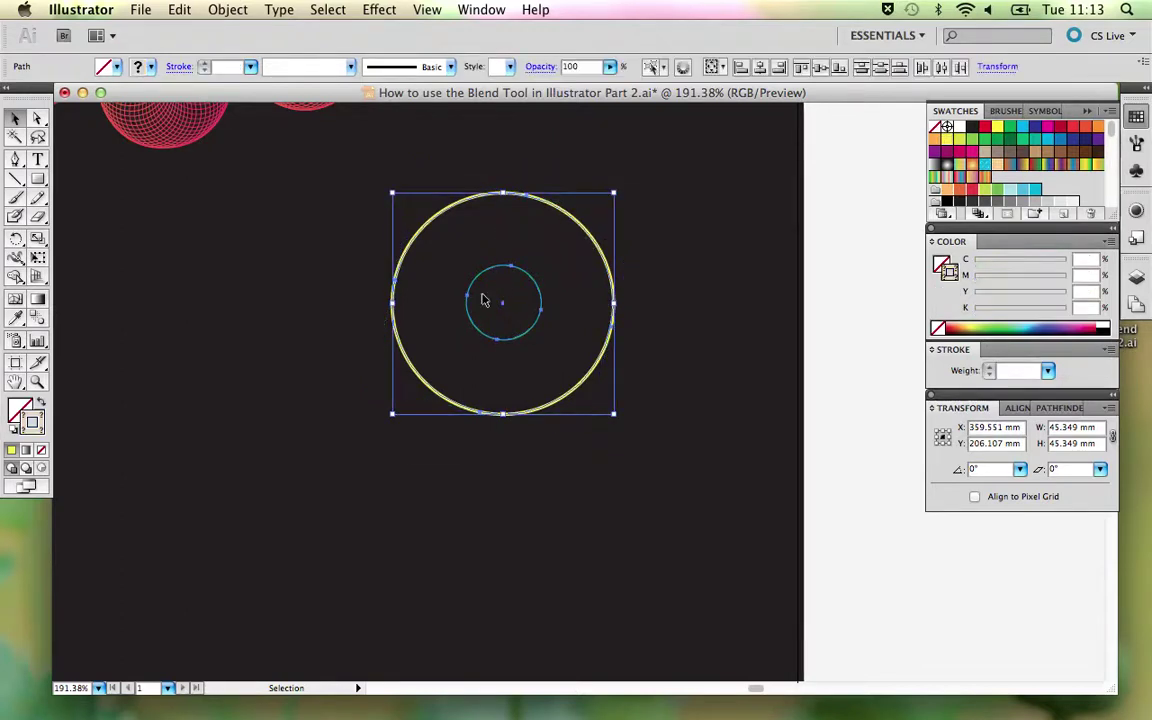
pyautogui.click(38, 318)
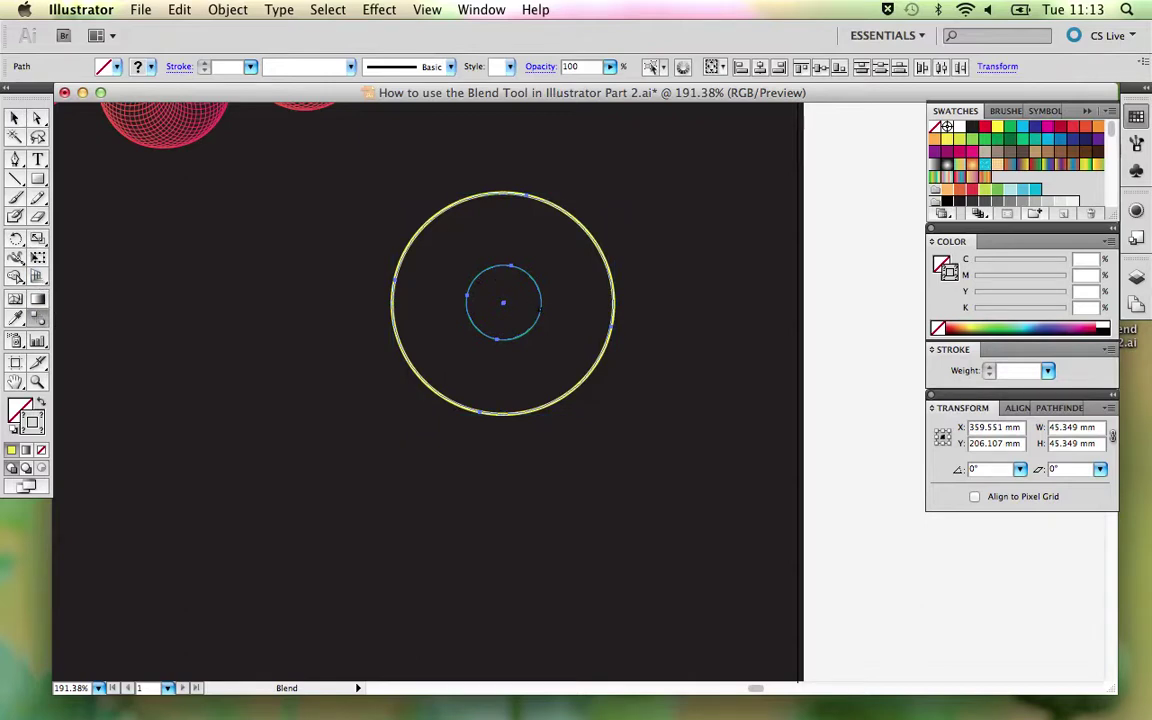
pyautogui.click(612, 325)
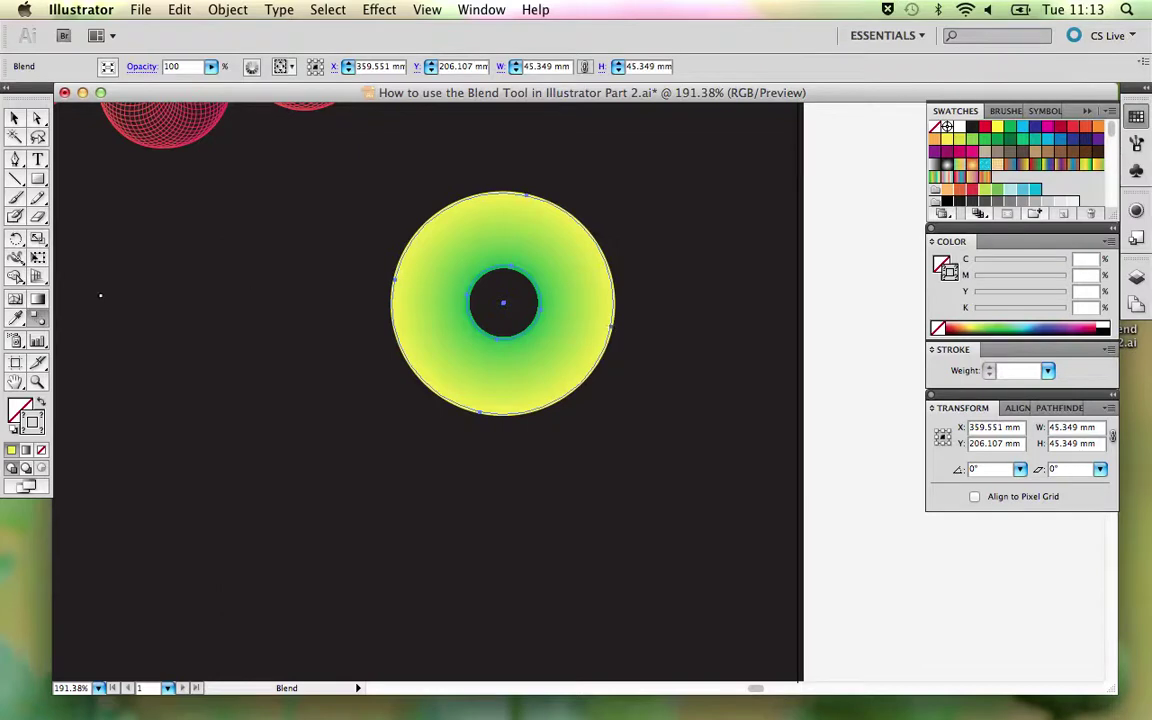
# Step: Set the centre ring's Blend Options spacing to Specified Steps with 30 steps
pyautogui.doubleClick(38, 318)
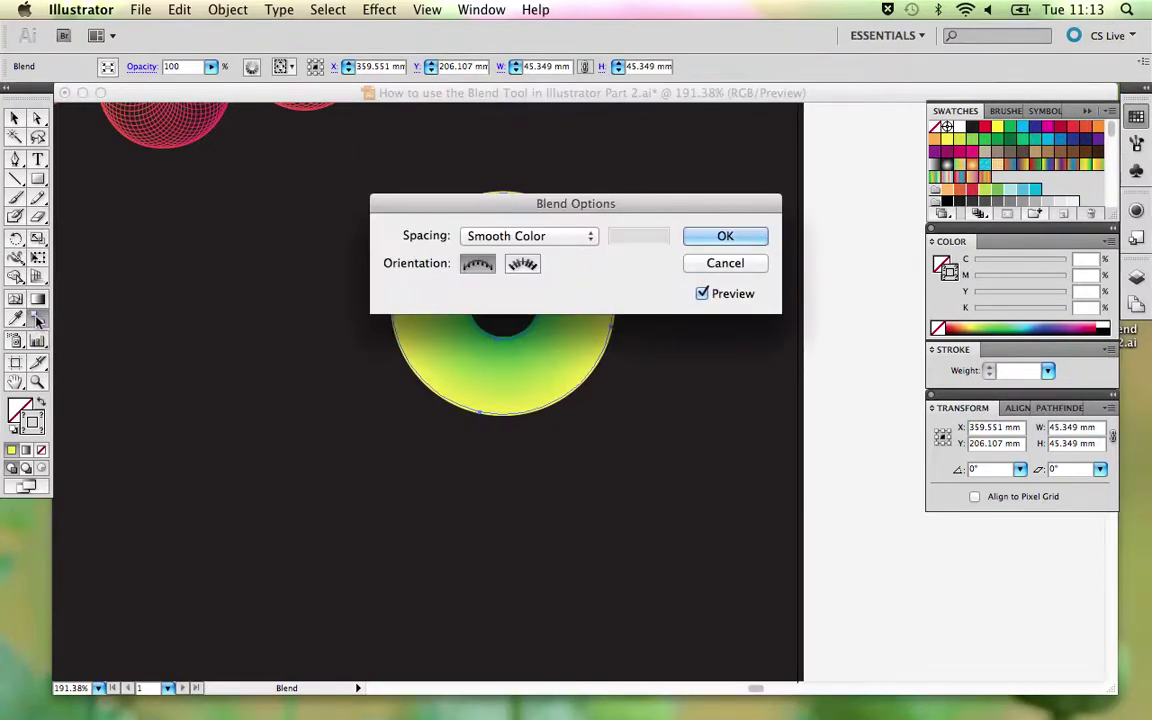
pyautogui.moveTo(395, 198); pyautogui.dragTo(452, 7)
pyautogui.click(530, 62)
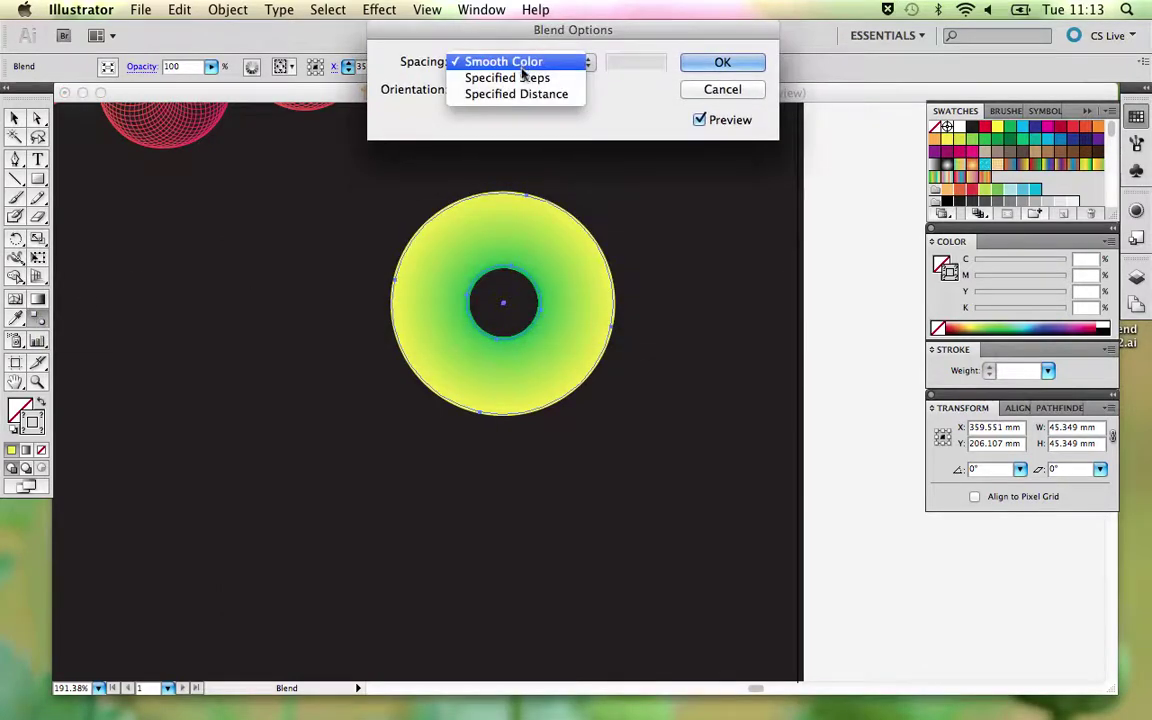
pyautogui.click(515, 78)
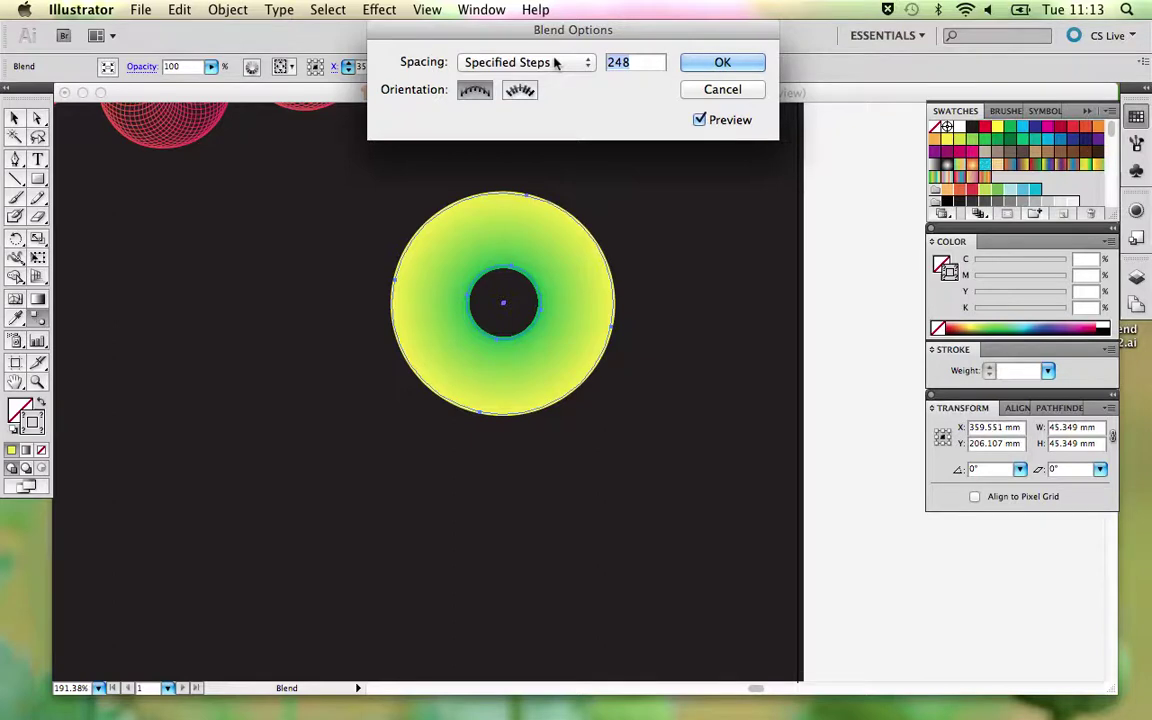
pyautogui.write('75')
pyautogui.click(565, 63)
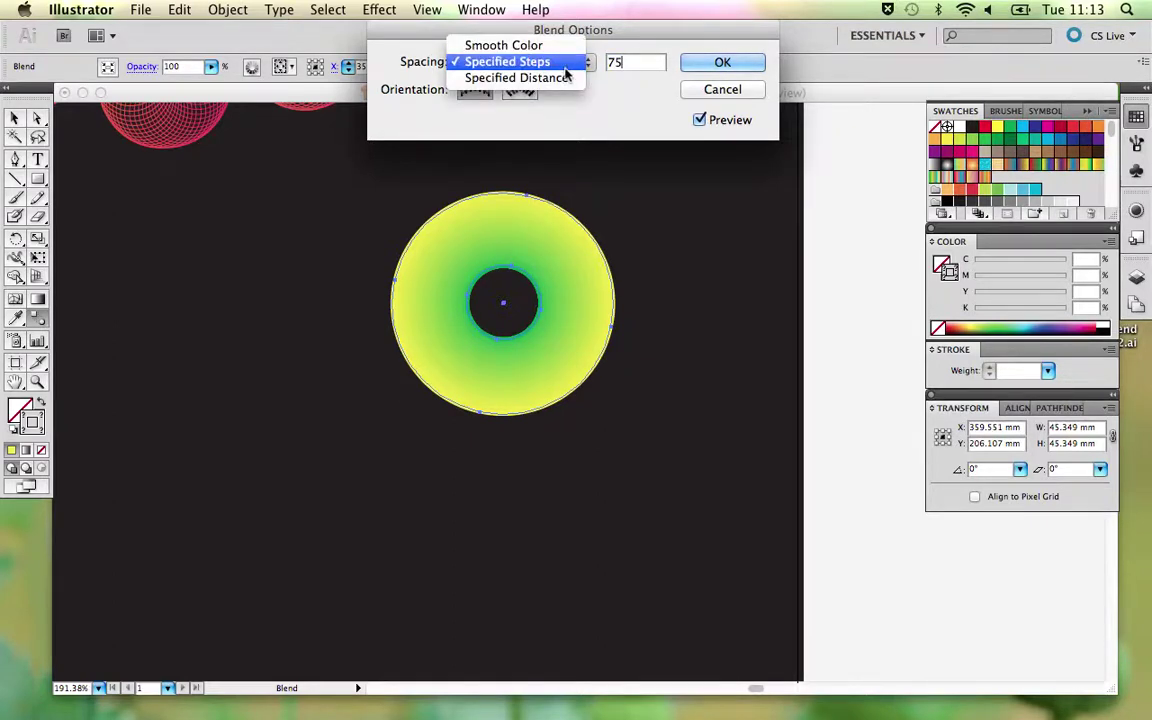
pyautogui.click(565, 66)
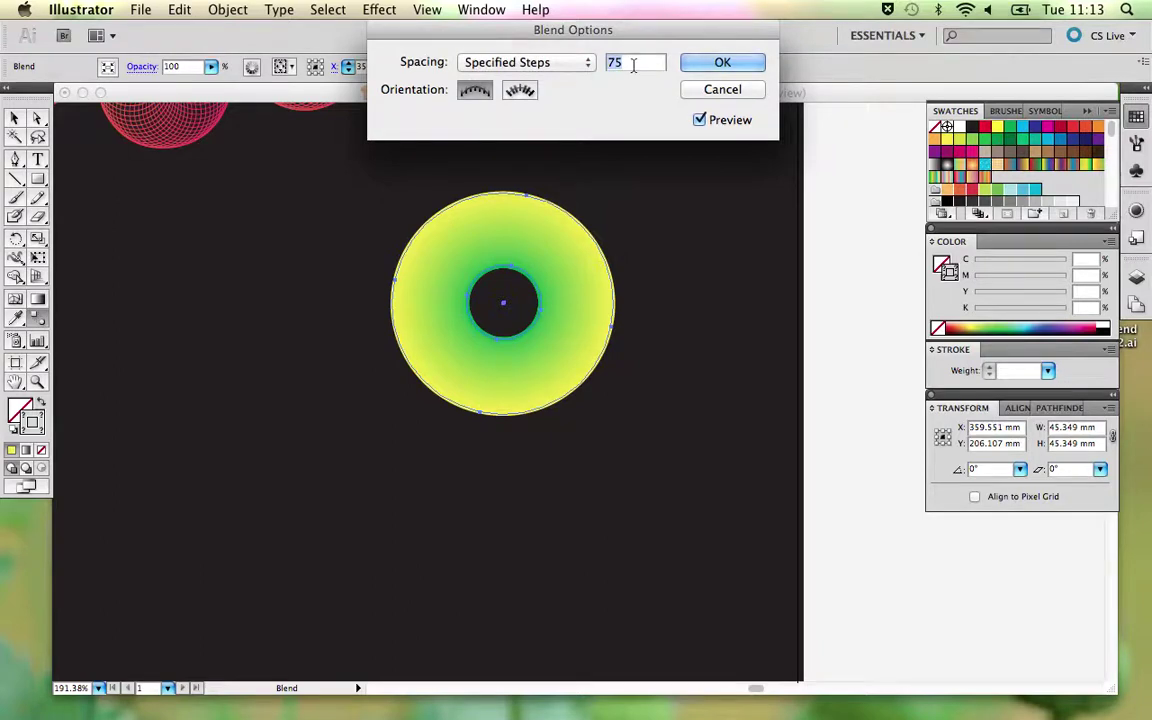
pyautogui.write('30')
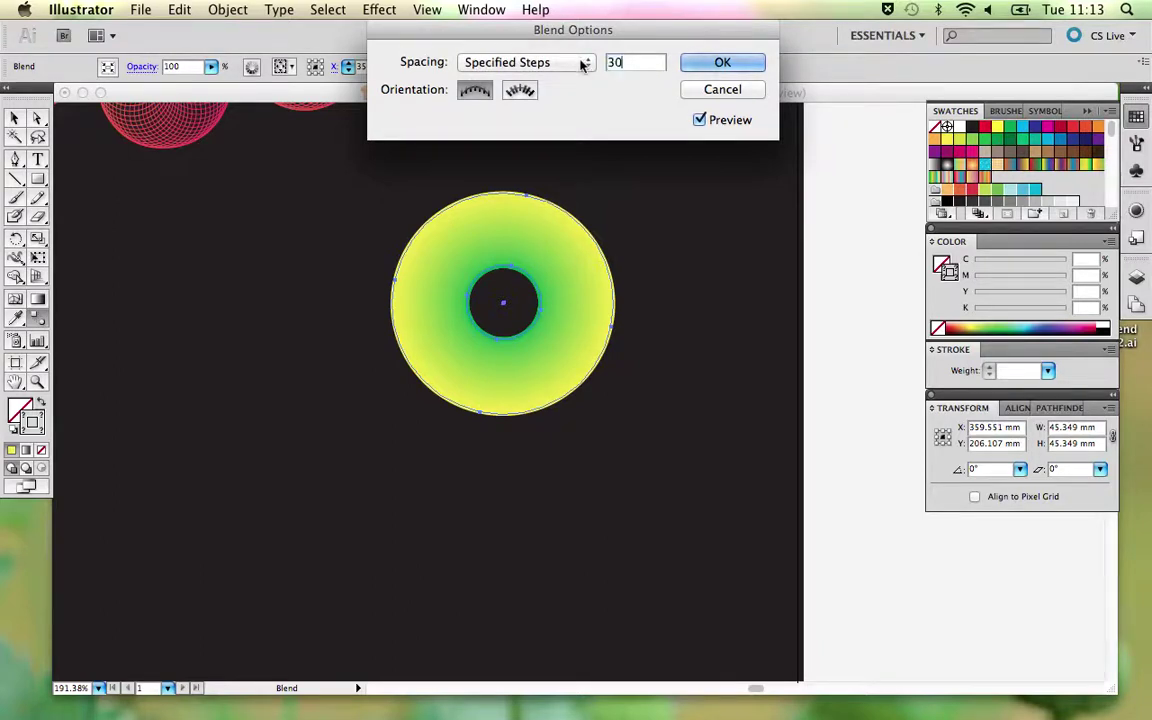
pyautogui.click(719, 66)
pyautogui.click(687, 147)
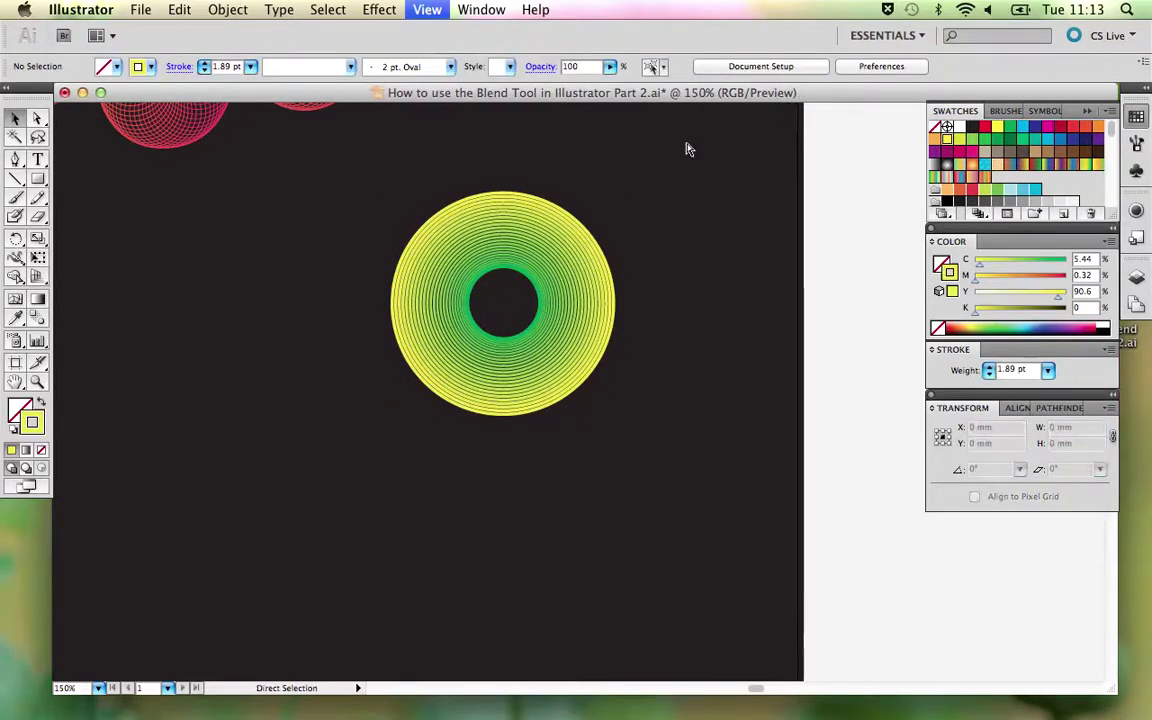
# Step: Zoom out and delete the plain yellow circle at the right flower's centre
pyautogui.press('super+minus')
pyautogui.press('super+minus')
pyautogui.scroll(5, 630, 200)
pyautogui.hscroll(-5, 630, 200)
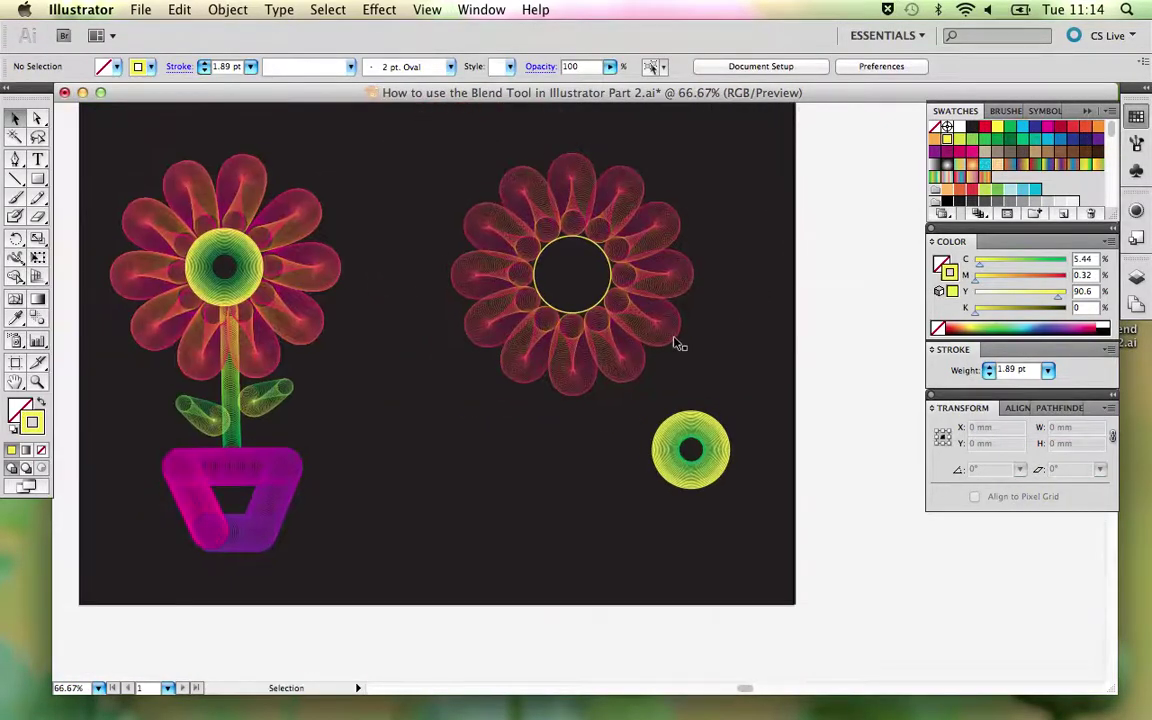
pyautogui.click(605, 300)
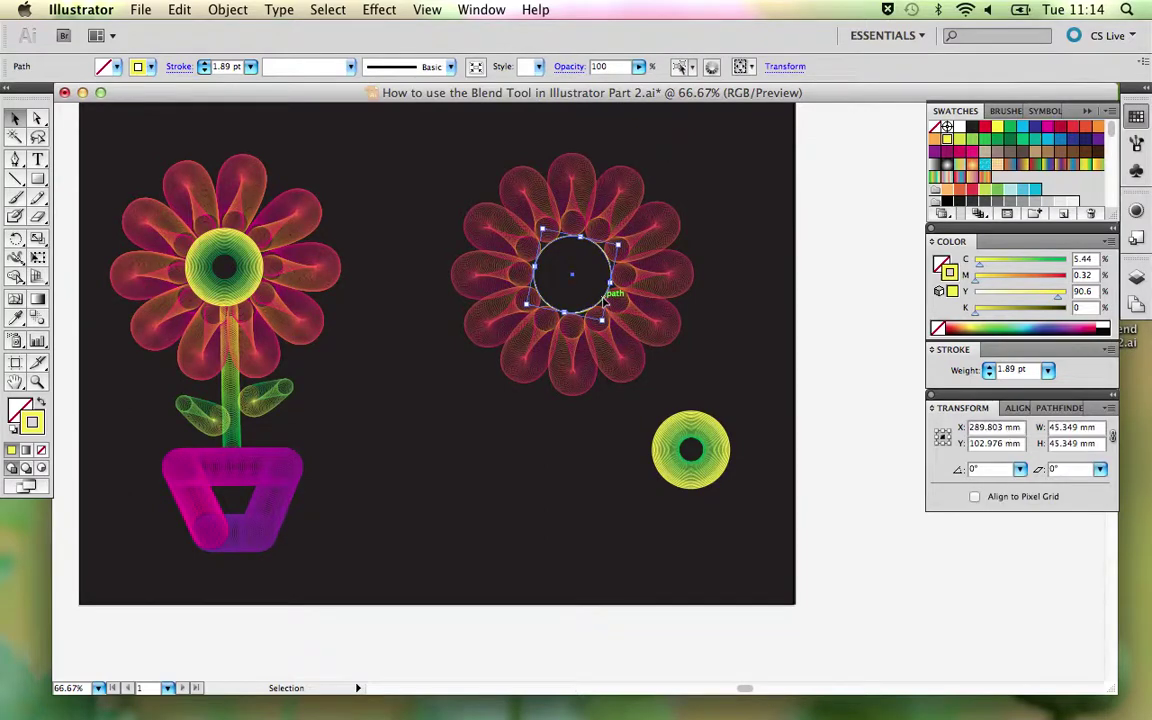
pyautogui.press('Delete')
# Step: Move the 30-step ring blend into the right flower's centre and select the whole flower
pyautogui.moveTo(704, 454); pyautogui.dragTo(573, 264)
pyautogui.click(757, 345)
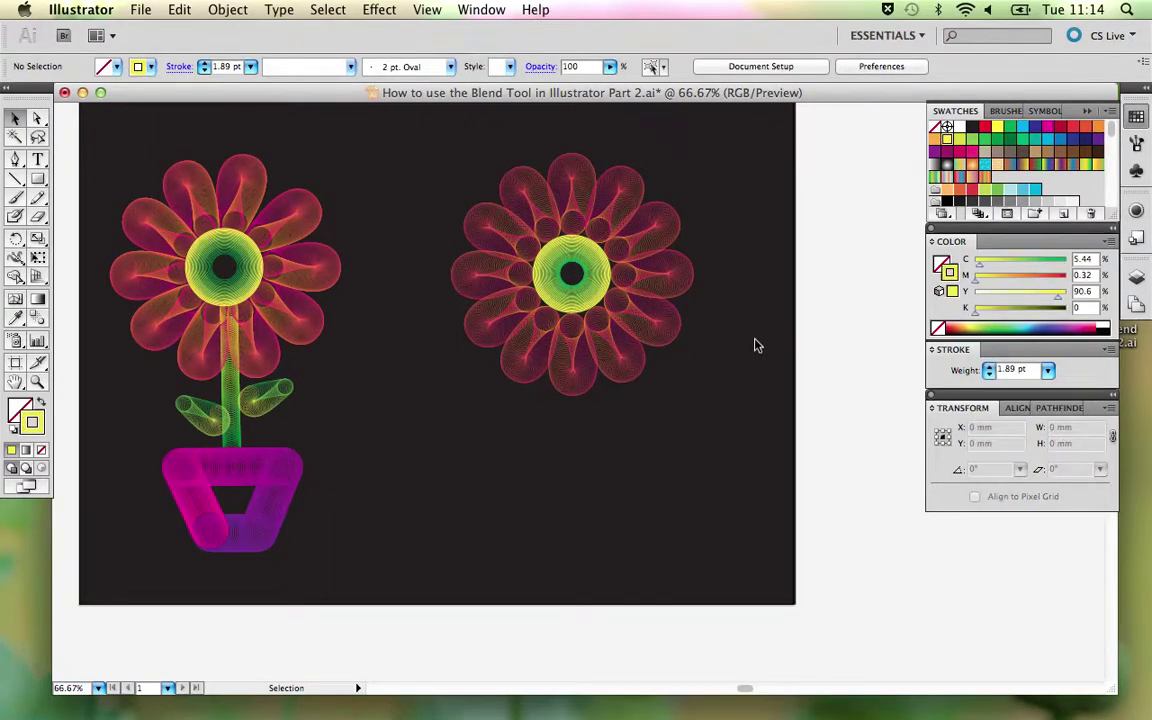
pyautogui.moveTo(712, 435); pyautogui.dragTo(479, 180)
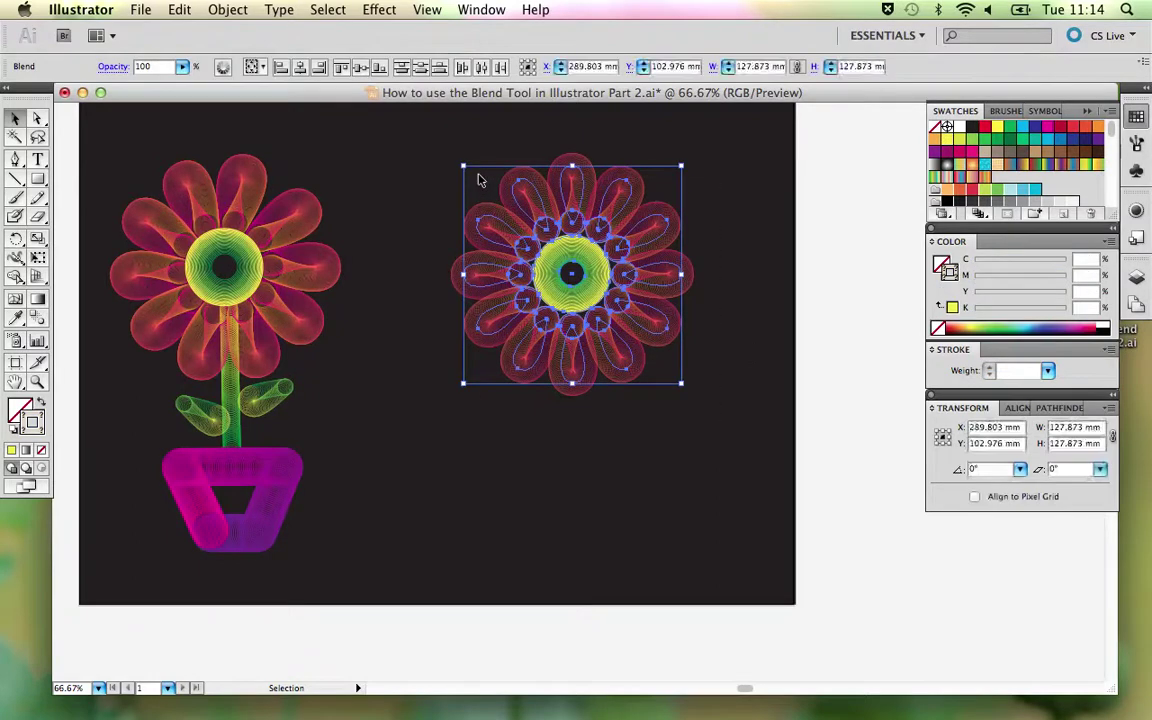
# Step: Scale the right flower uniformly to 90%, then repeat the scale twice with Cmd+D
pyautogui.press('s')
pyautogui.press('Return')
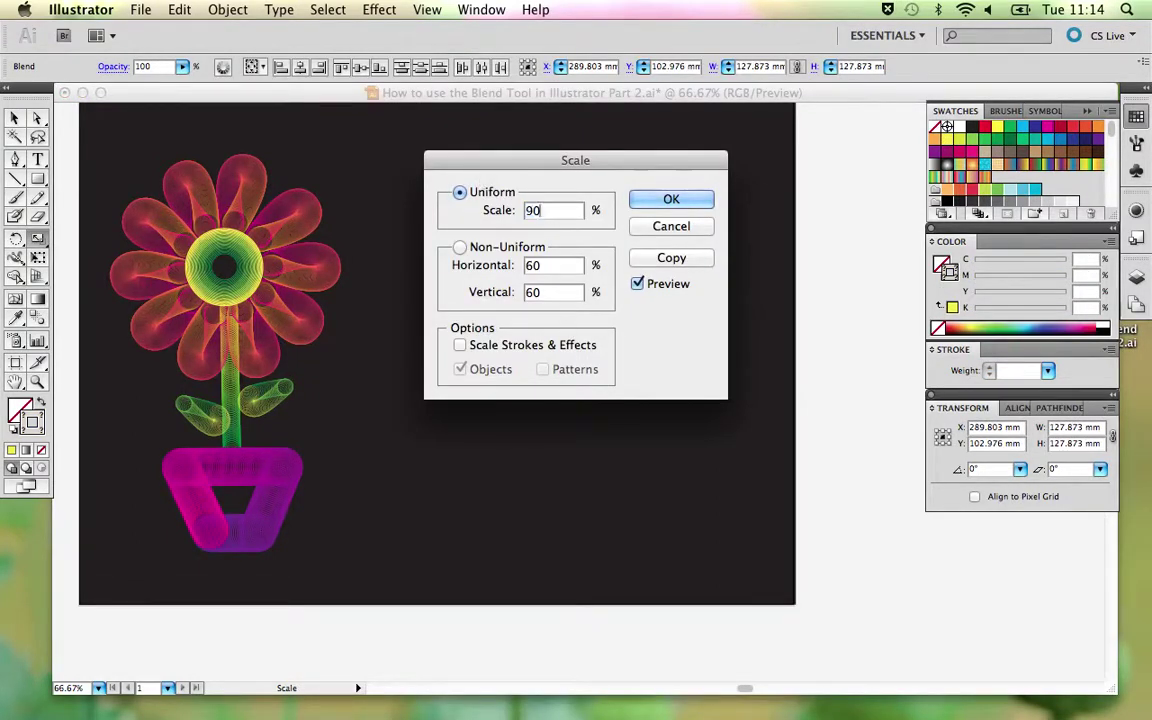
pyautogui.write('90')
pyautogui.press('Return')
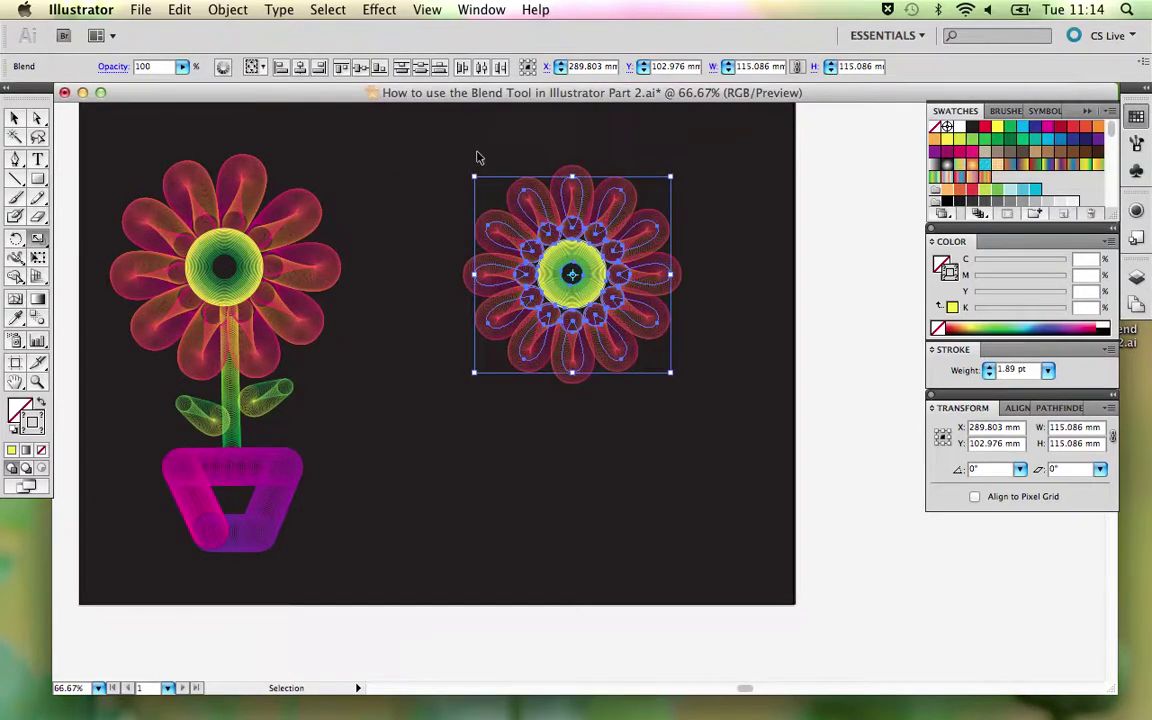
pyautogui.press('super+d')
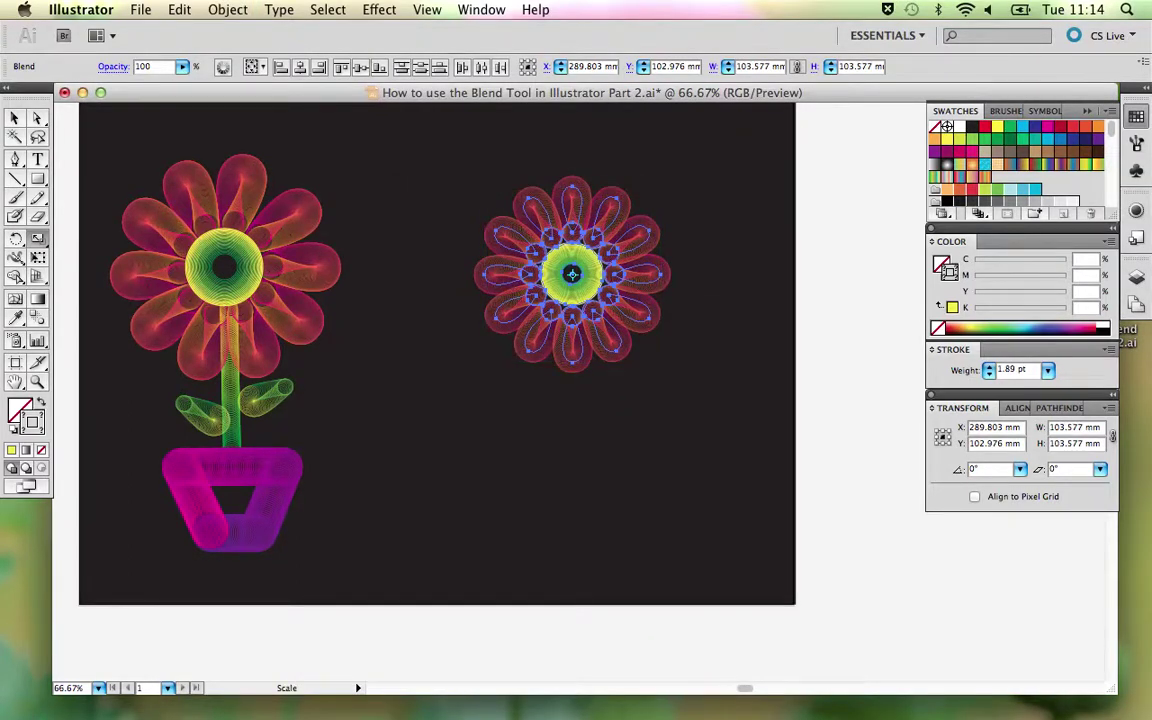
pyautogui.press('super+d')
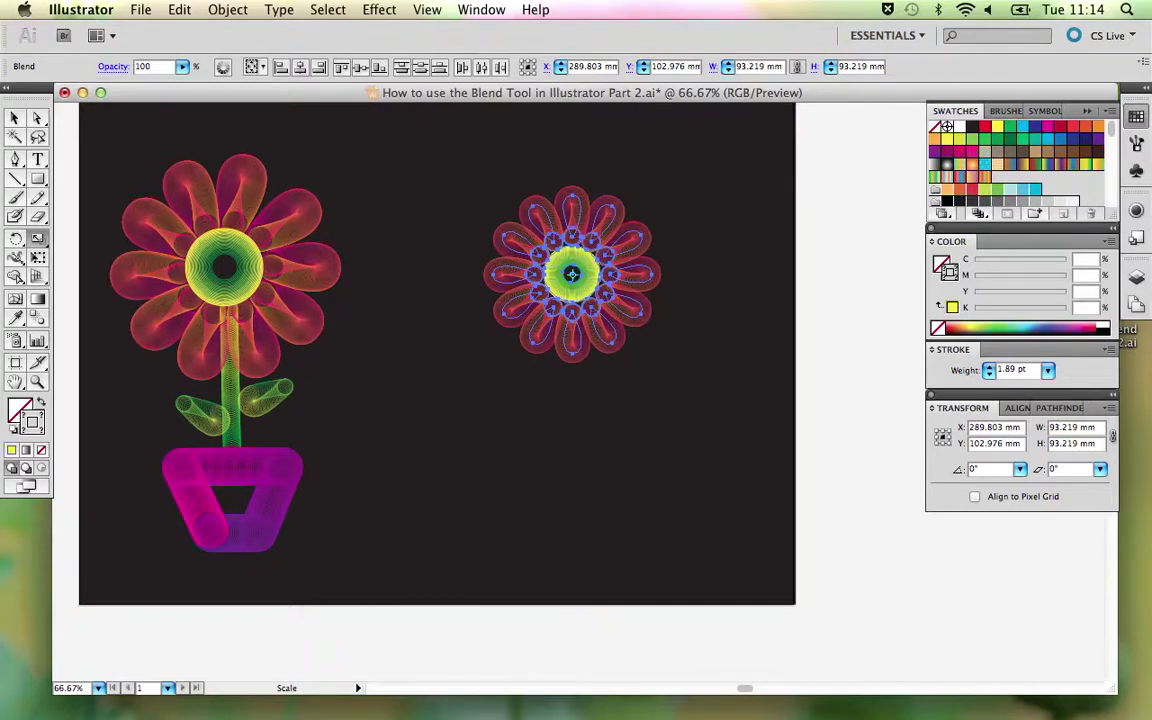
# Step: Reselect the scaled right flower and move it slightly up and left
pyautogui.press('v')
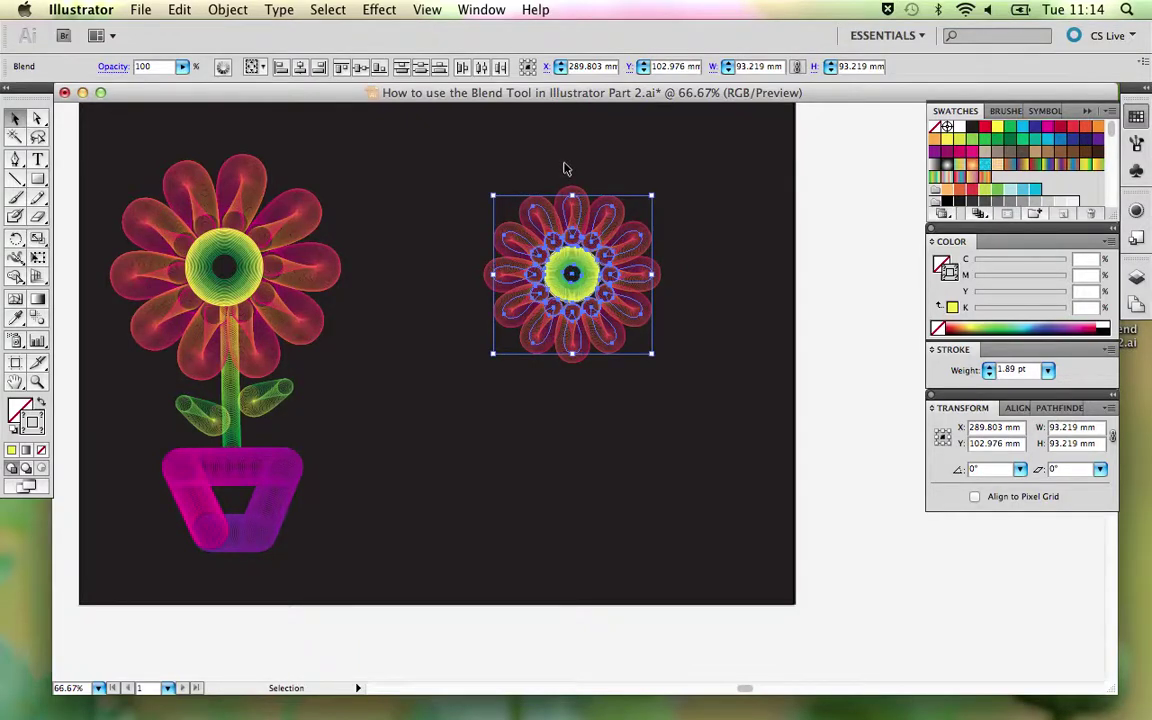
pyautogui.click(564, 168)
pyautogui.moveTo(465, 172); pyautogui.dragTo(668, 391)
pyautogui.moveTo(591, 290); pyautogui.dragTo(581, 257)
pyautogui.click(703, 260)
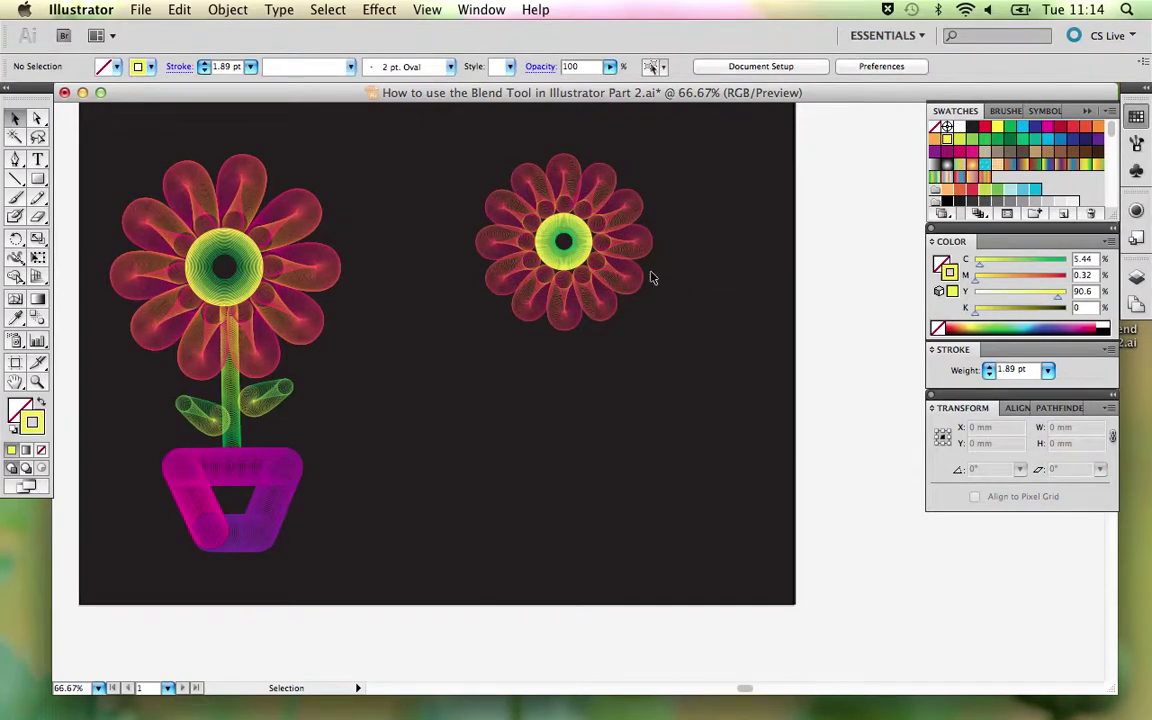
# Step: Alt-drag a copy of the left flower's green stem under the right flower head
pyautogui.click(229, 398)
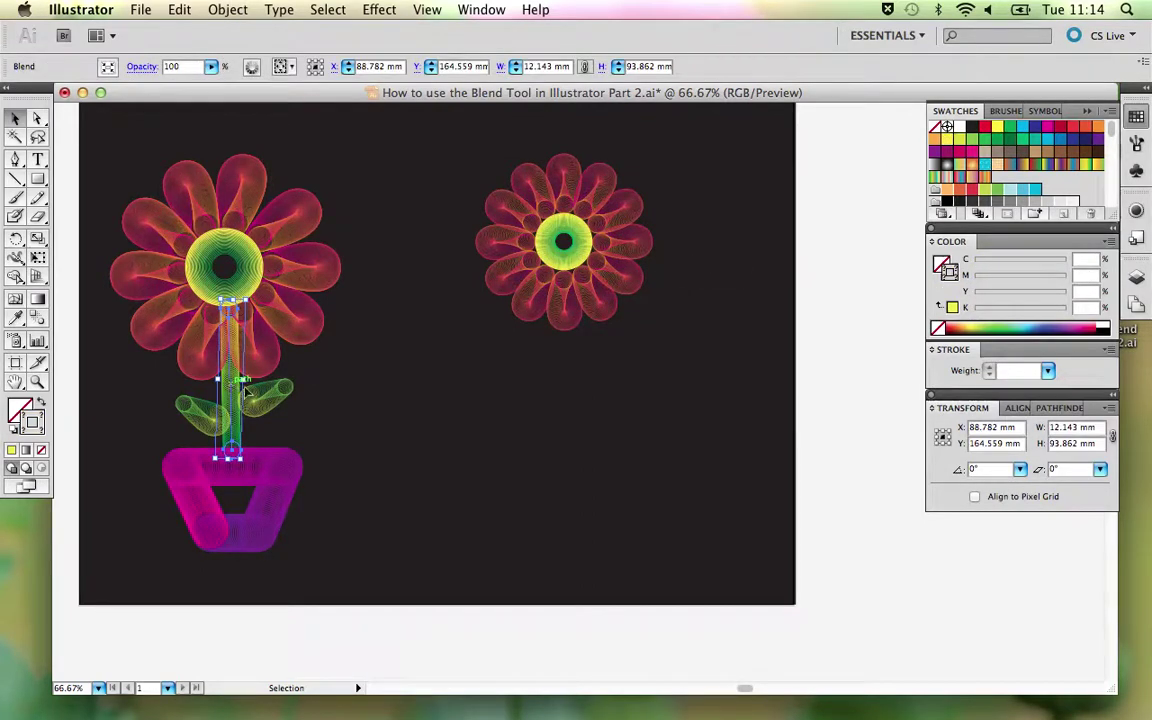
pyautogui.moveTo(229, 388); pyautogui.dragTo(569, 358)
pyautogui.click(656, 352)
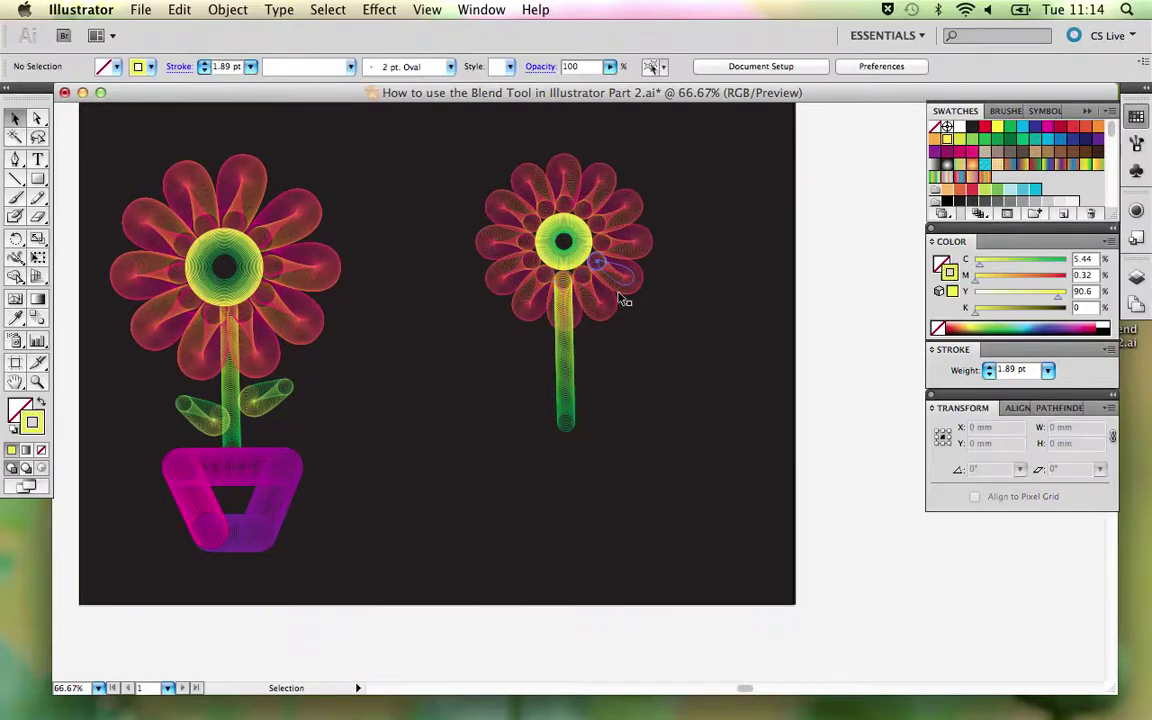
pyautogui.click(576, 358)
pyautogui.press('a')
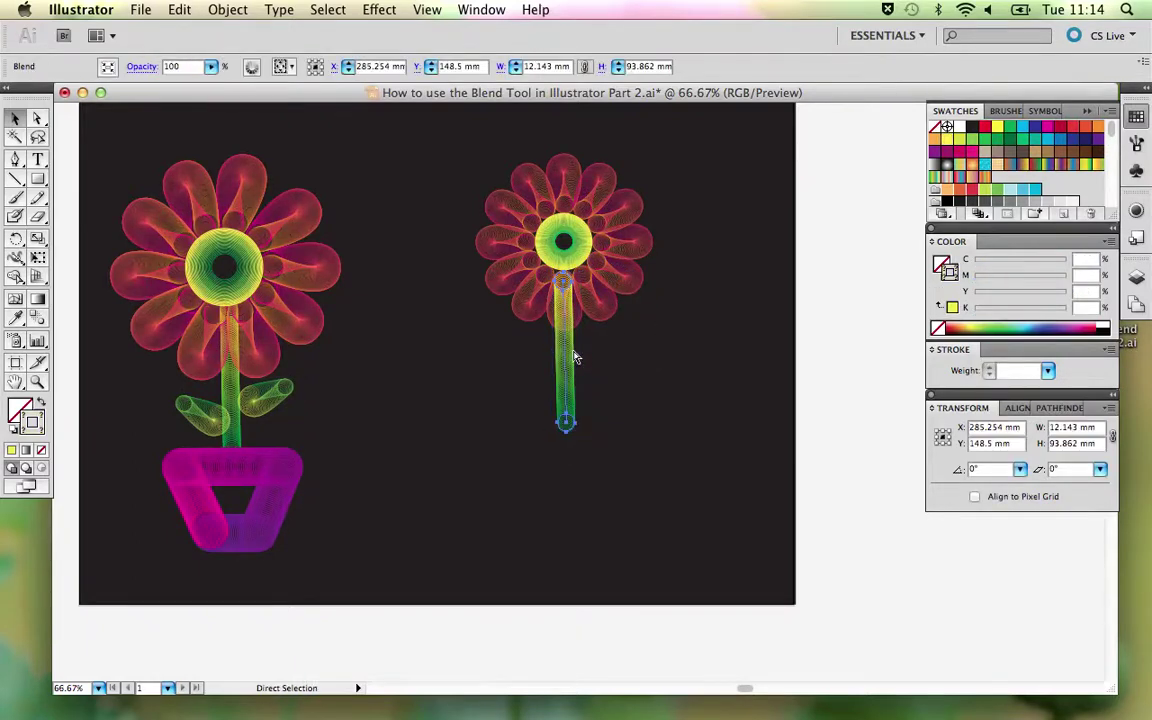
pyautogui.click(583, 328)
pyautogui.press('v')
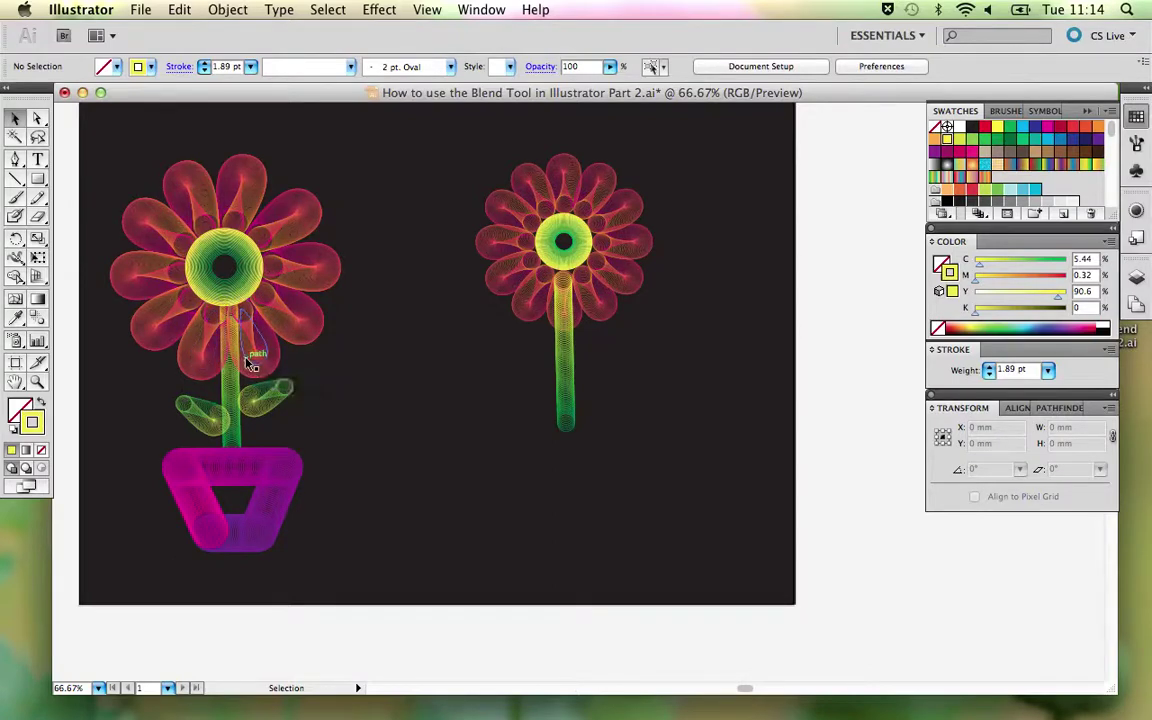
pyautogui.click(563, 373)
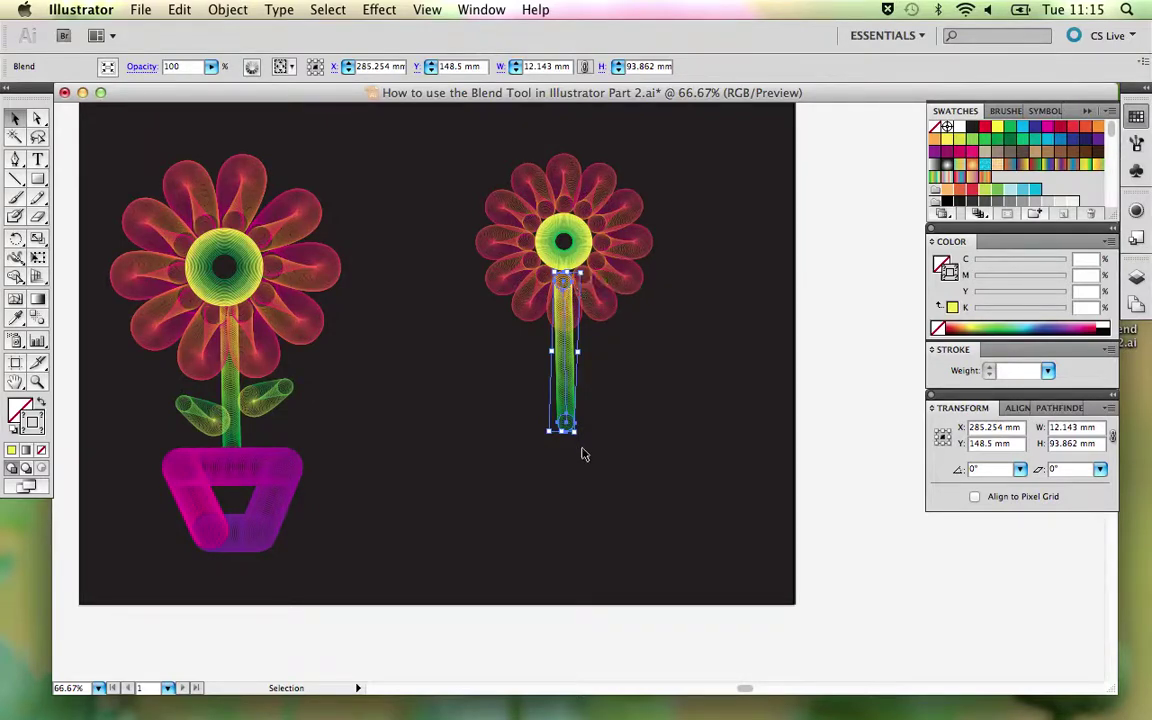
# Step: Group the right flower head's petals and centre, undoing a trial 17-degree rotation
pyautogui.click(572, 382)
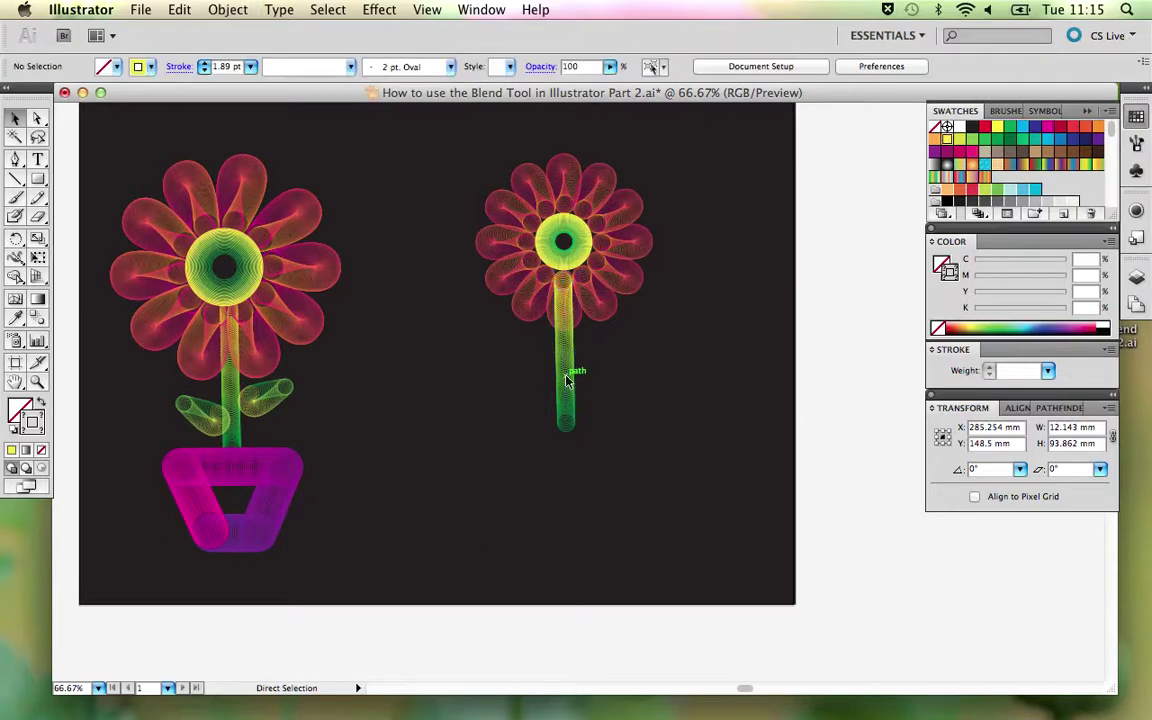
pyautogui.moveTo(687, 313); pyautogui.dragTo(455, 130)
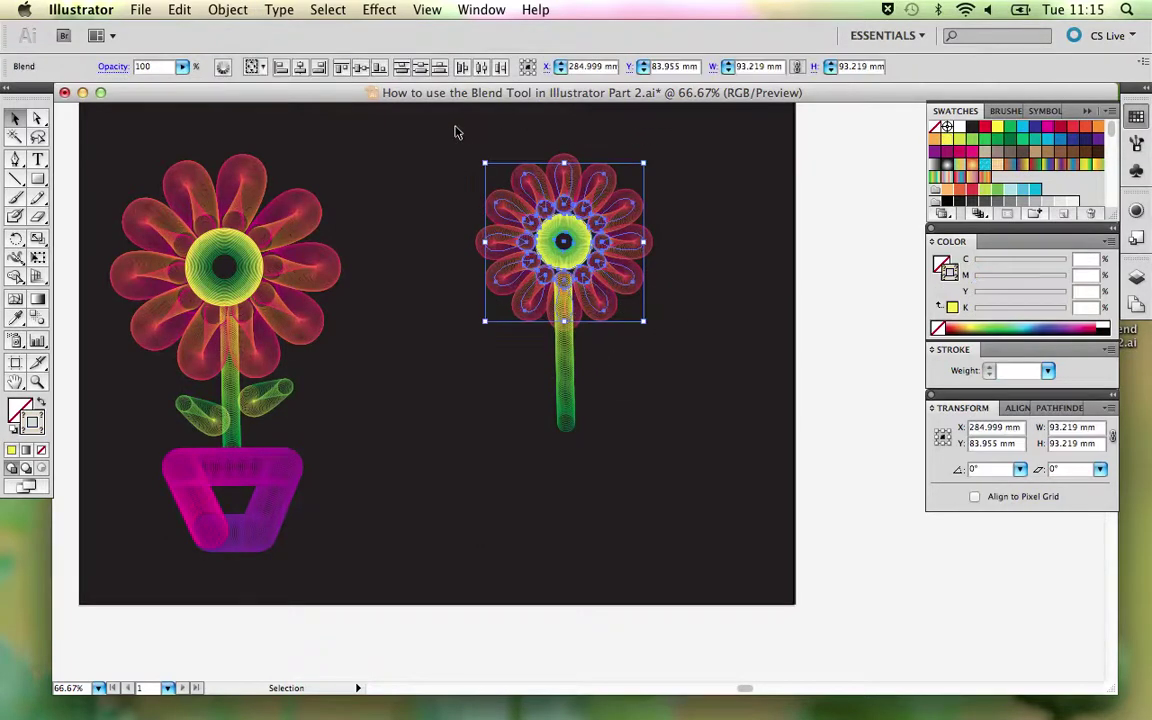
pyautogui.press('super+g')
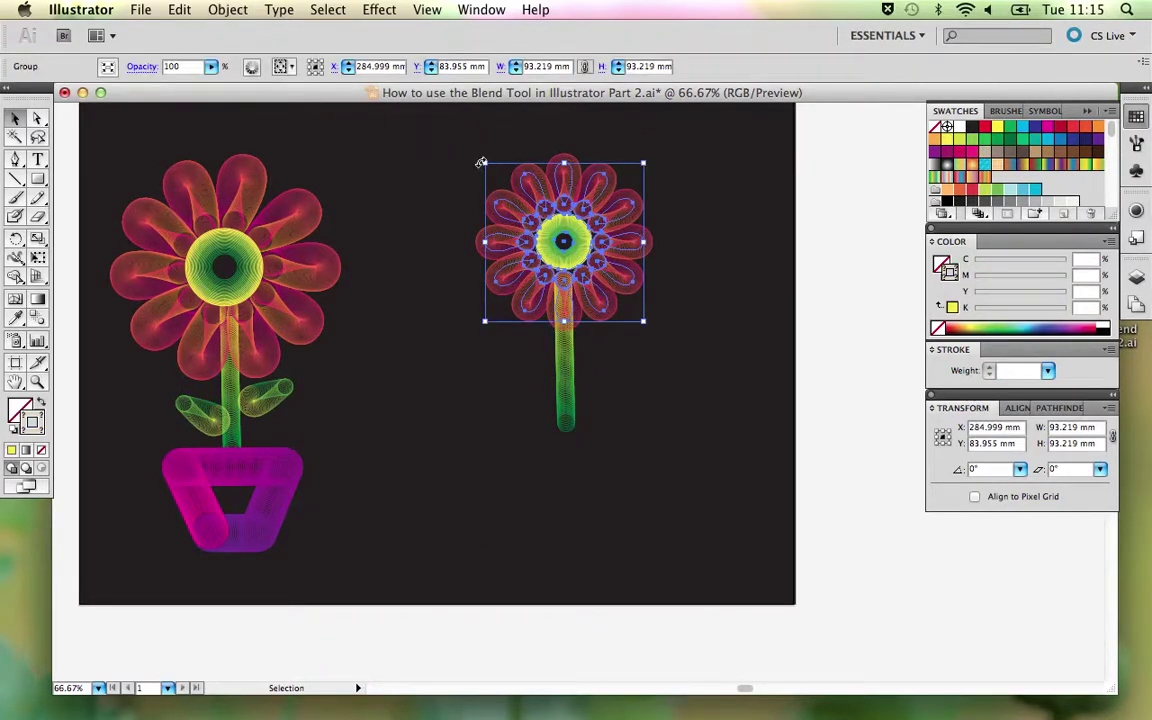
pyautogui.moveTo(481, 162); pyautogui.dragTo(512, 158)
pyautogui.press('super+z')
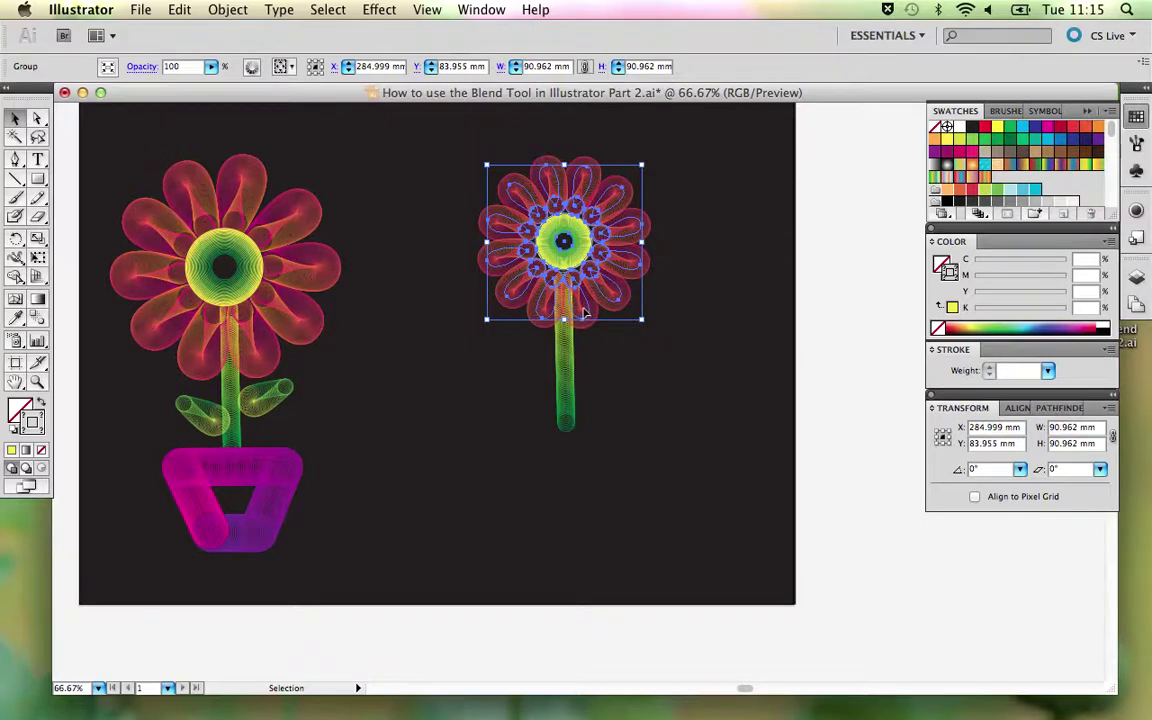
pyautogui.click(228, 12)
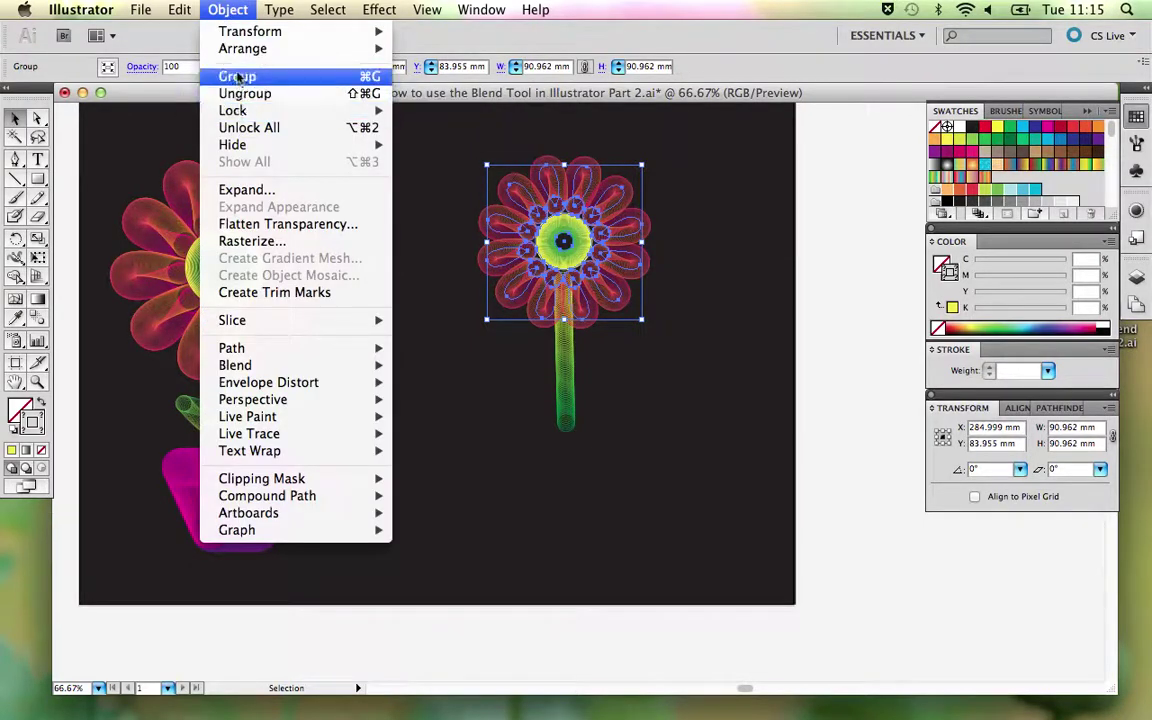
pyautogui.click(426, 152)
pyautogui.click(440, 288)
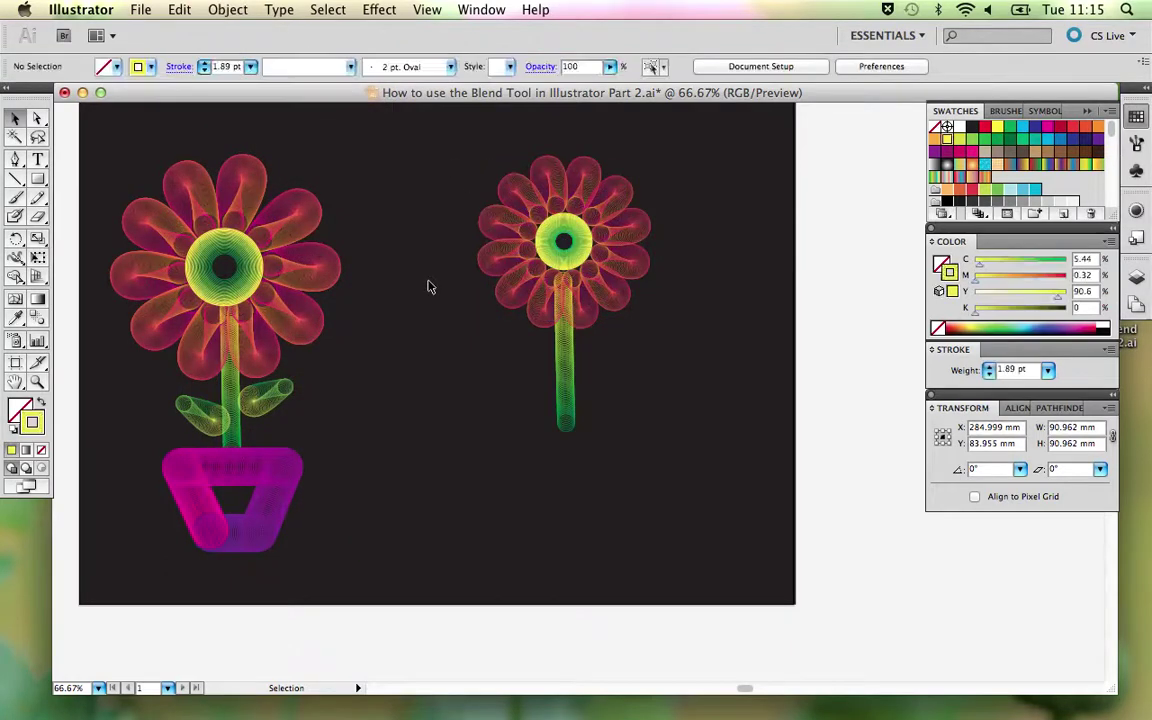
pyautogui.click(272, 477)
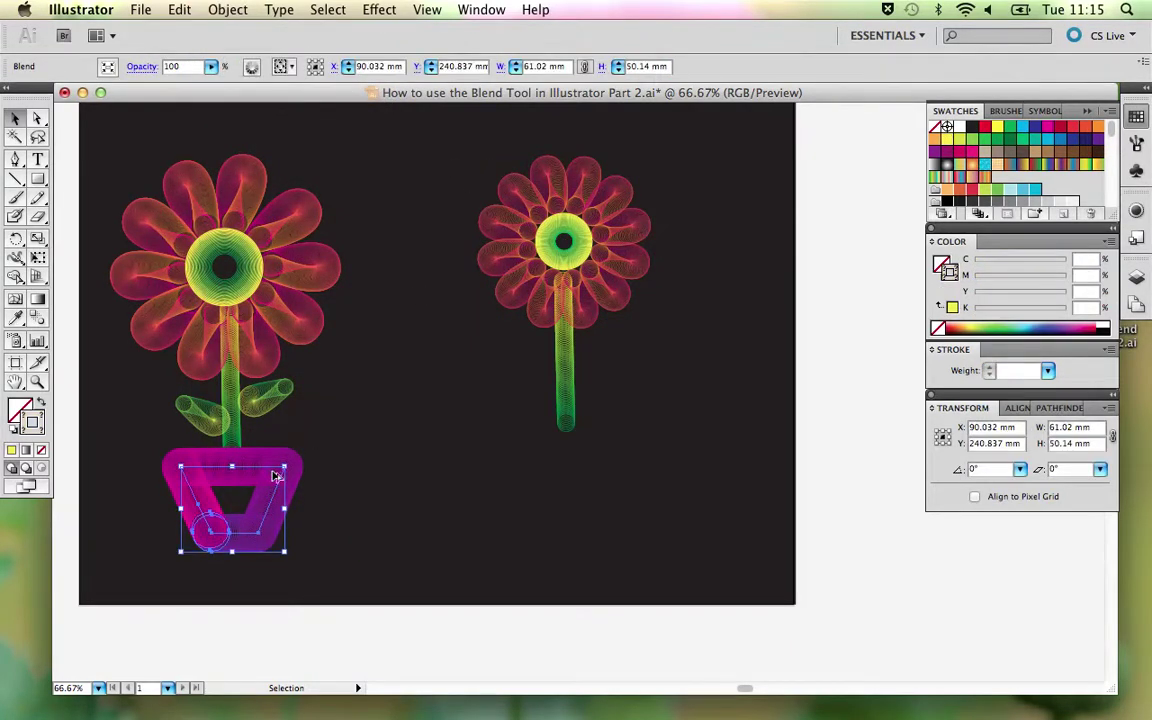
pyautogui.moveTo(272, 477); pyautogui.dragTo(612, 431)
pyautogui.press('super+y')
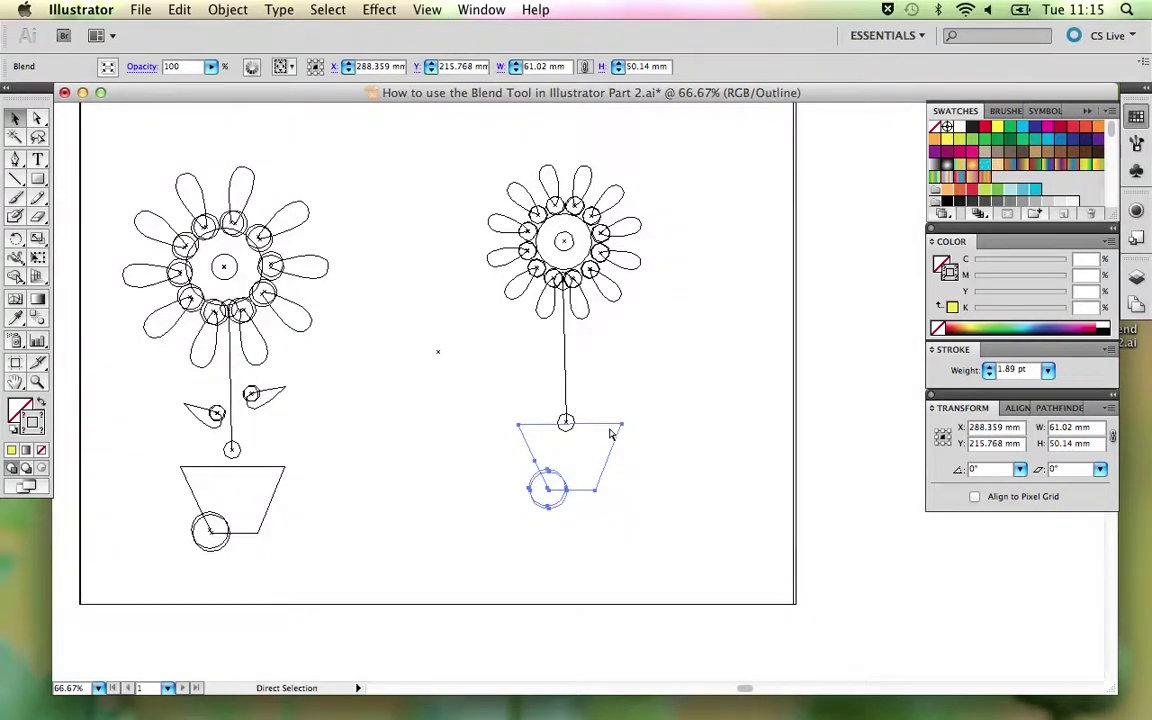
pyautogui.click(623, 388)
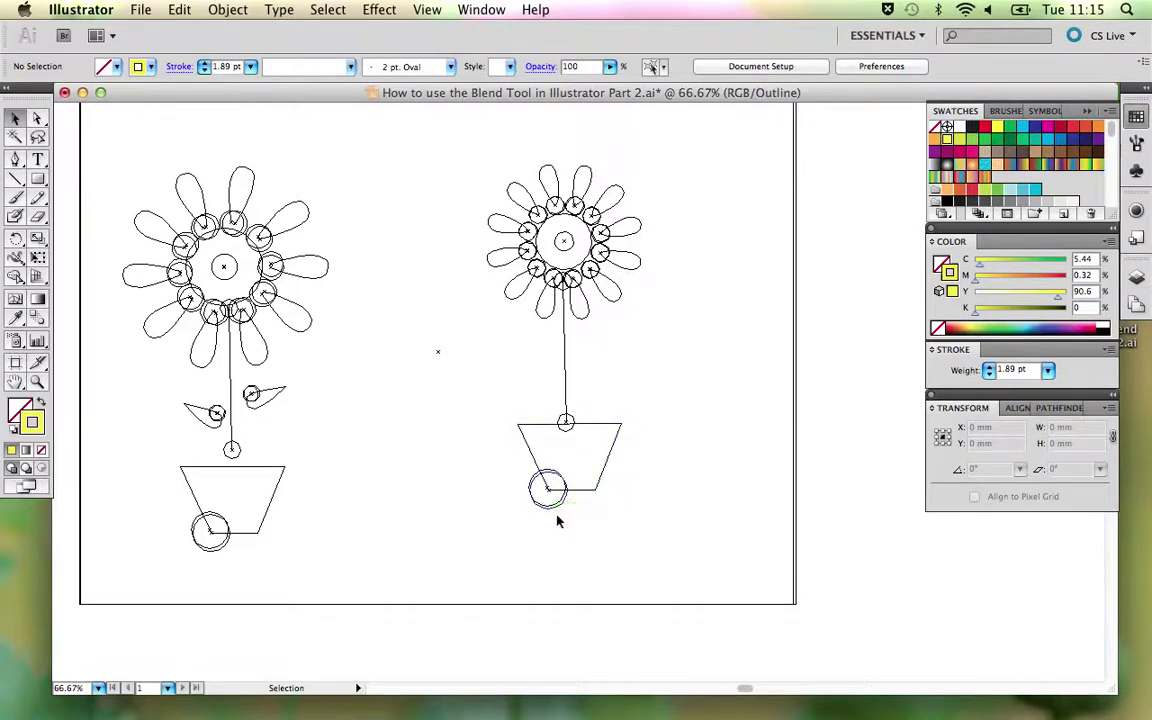
pyautogui.press('super+y')
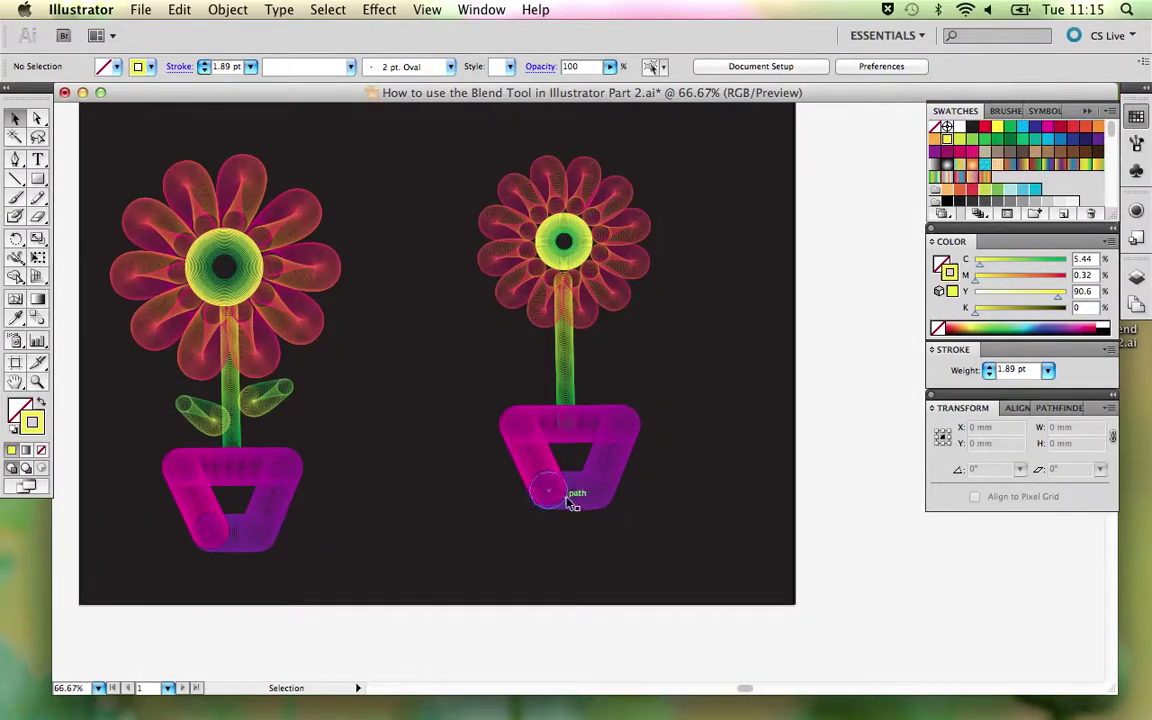
pyautogui.click(519, 427)
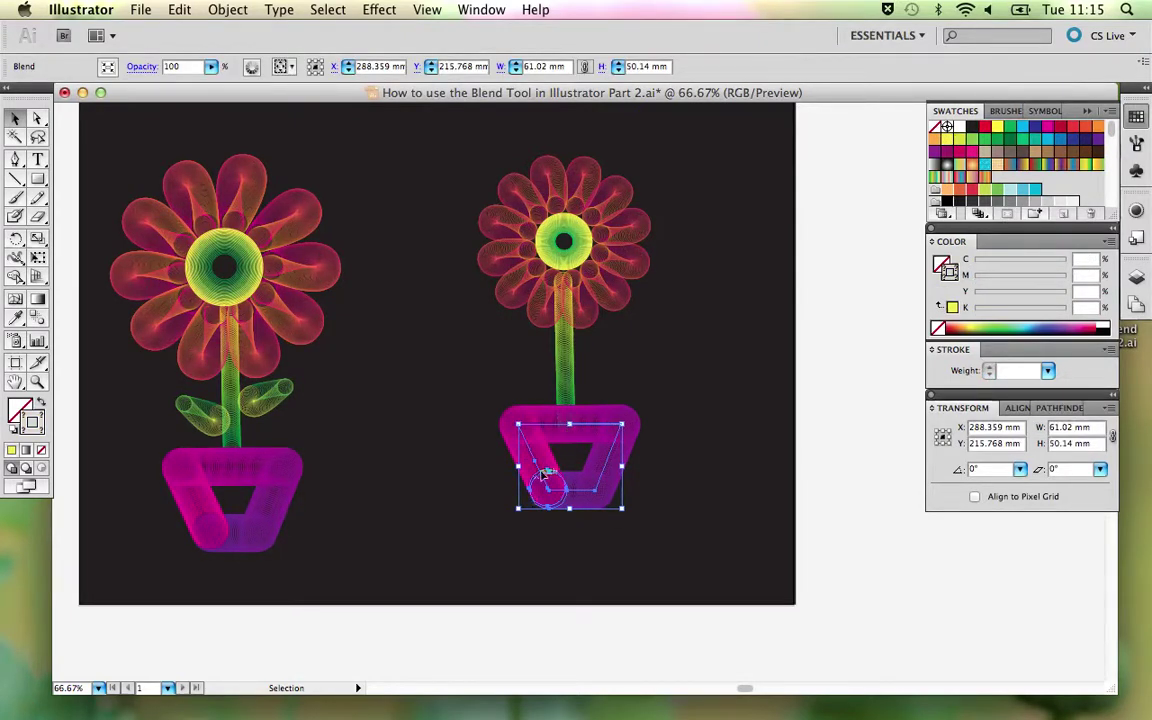
pyautogui.click(608, 293)
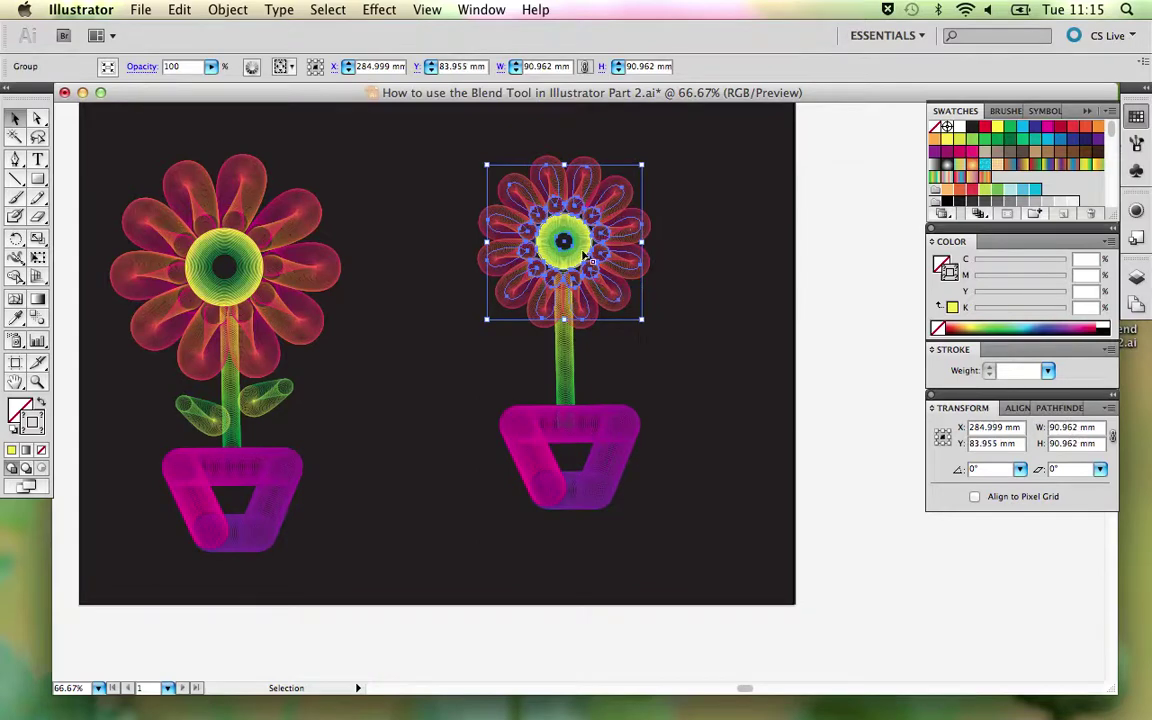
pyautogui.click(655, 410)
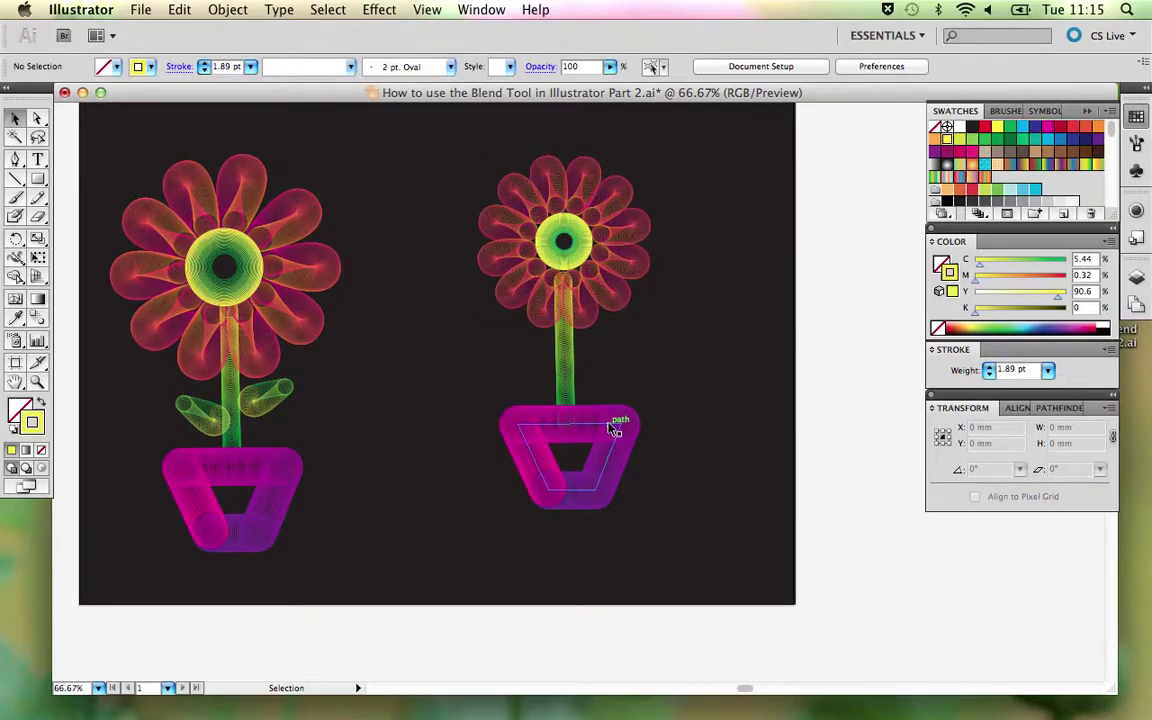
pyautogui.click(614, 430)
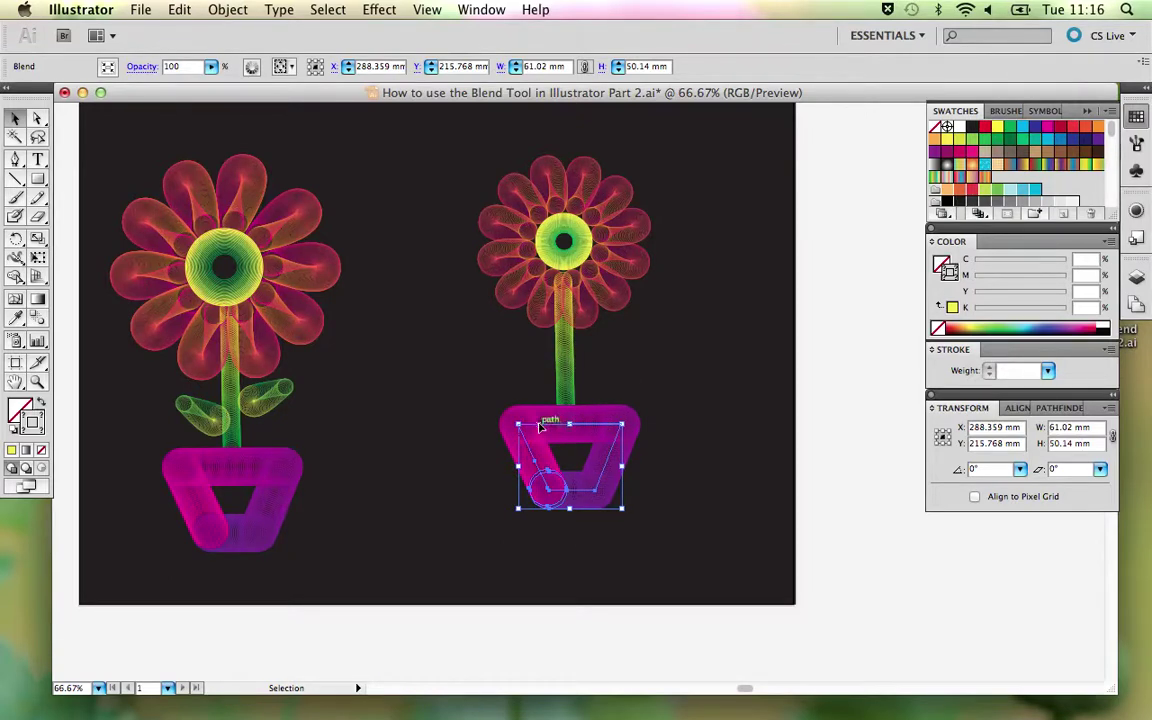
pyautogui.click(604, 289)
pyautogui.click(262, 400)
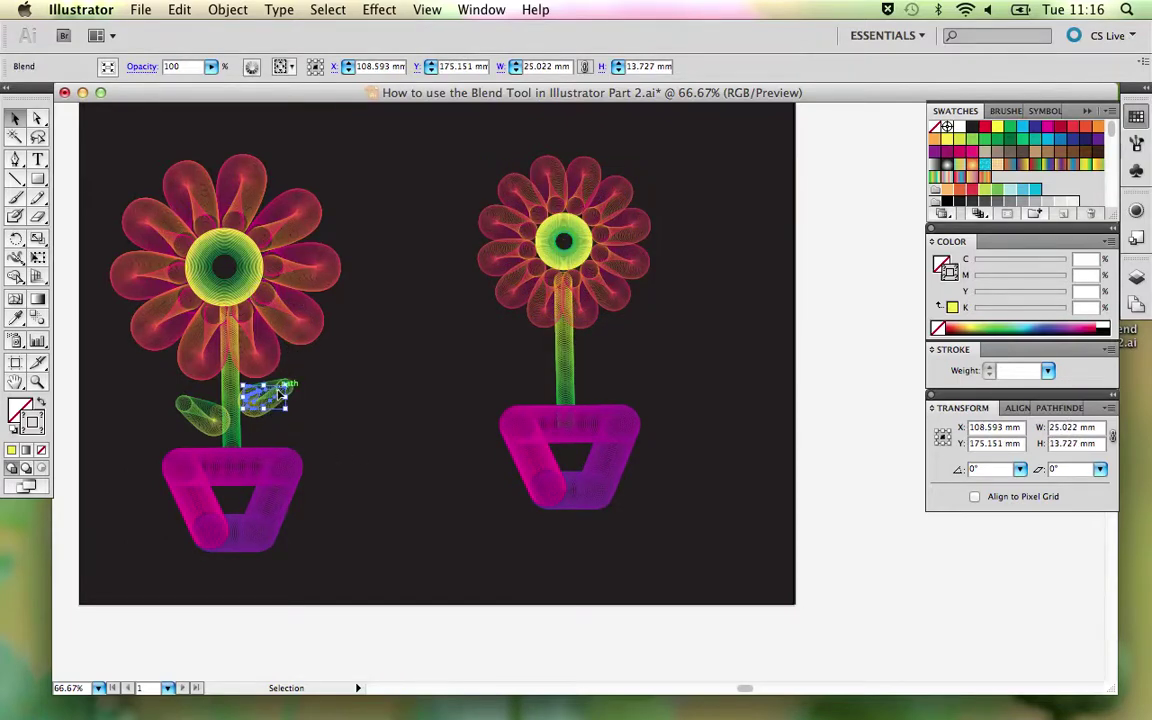
# Step: Alt-drag a copy of the left flower's right leaf beside the second flower and zoom in
pyautogui.moveTo(277, 397); pyautogui.dragTo(678, 318)
pyautogui.moveTo(635, 283); pyautogui.dragTo(718, 369)
pyautogui.press('a')
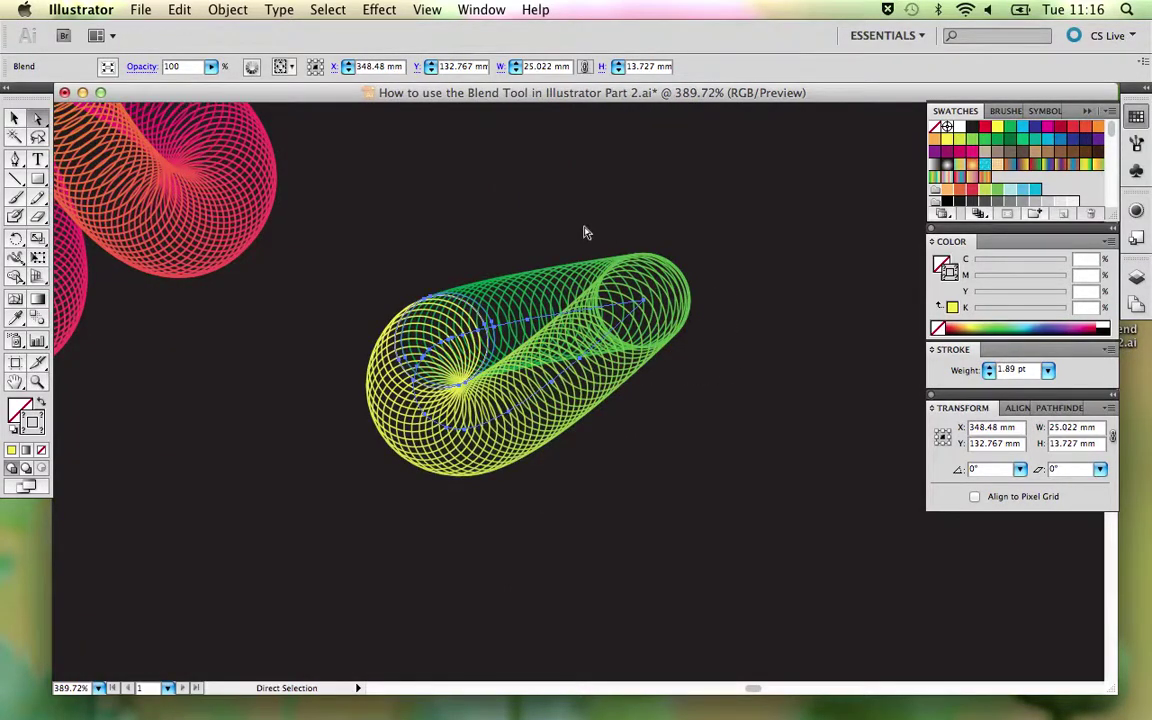
pyautogui.click(550, 255)
# Step: Try recolouring the leaf's end circles magenta and orange, then undo the recolour
pyautogui.click(485, 313)
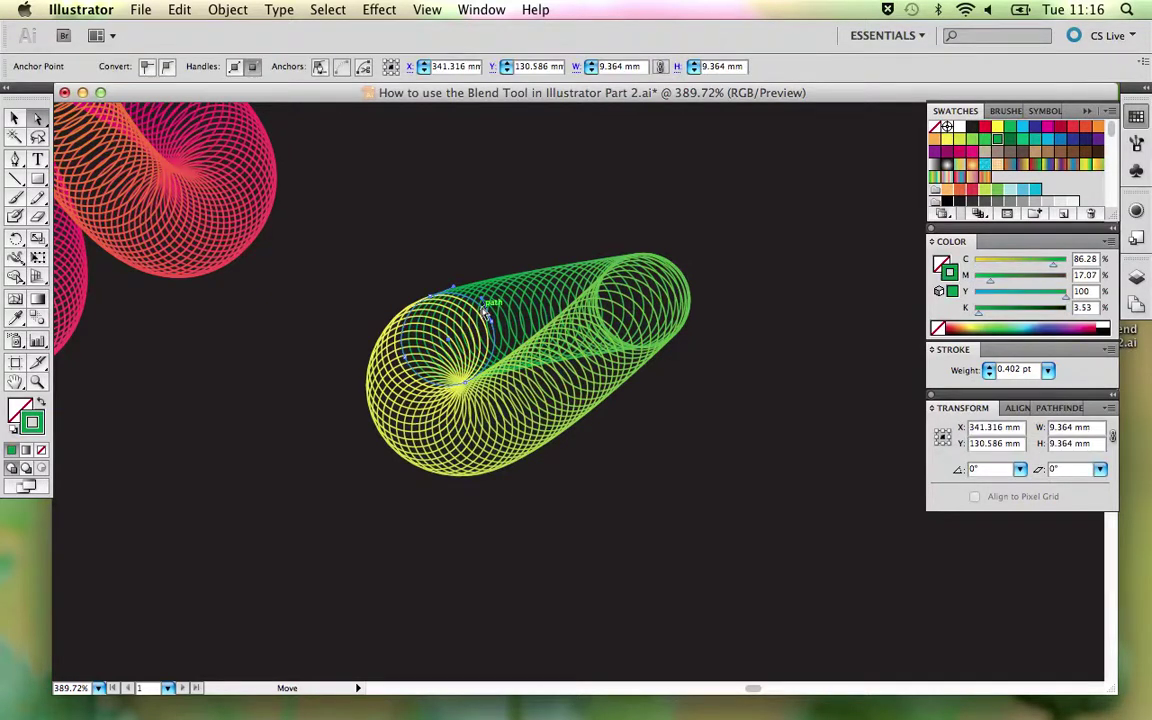
pyautogui.click(1047, 127)
pyautogui.moveTo(435, 385); pyautogui.dragTo(428, 388)
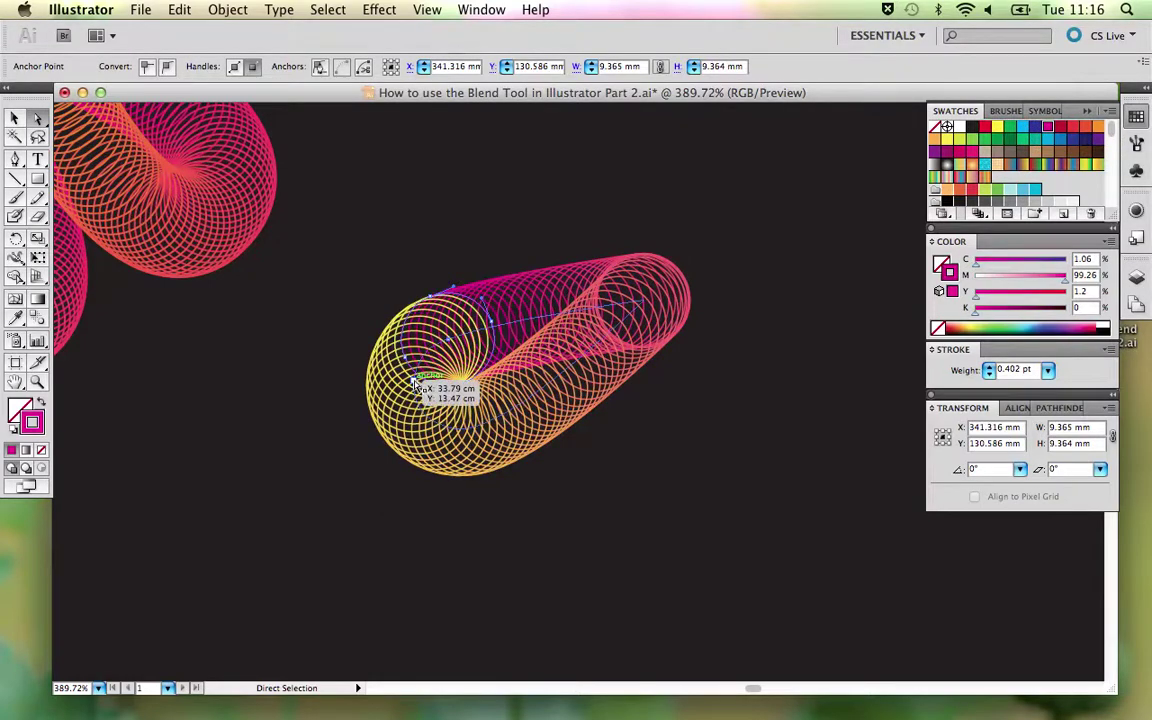
pyautogui.click(1097, 128)
pyautogui.click(663, 224)
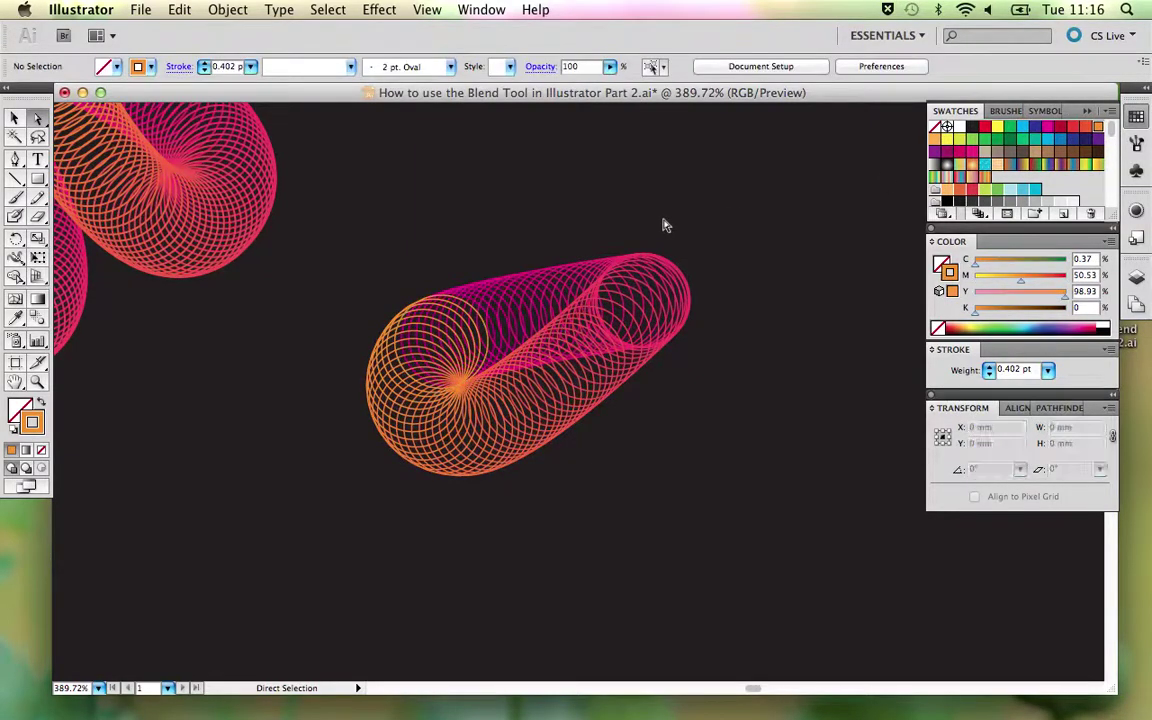
pyautogui.press('v')
pyautogui.press('super+minus')
pyautogui.press('super+minus')
pyautogui.press('super+minus')
pyautogui.press('super+plus')
pyautogui.press('super+plus')
pyautogui.press('super+plus')
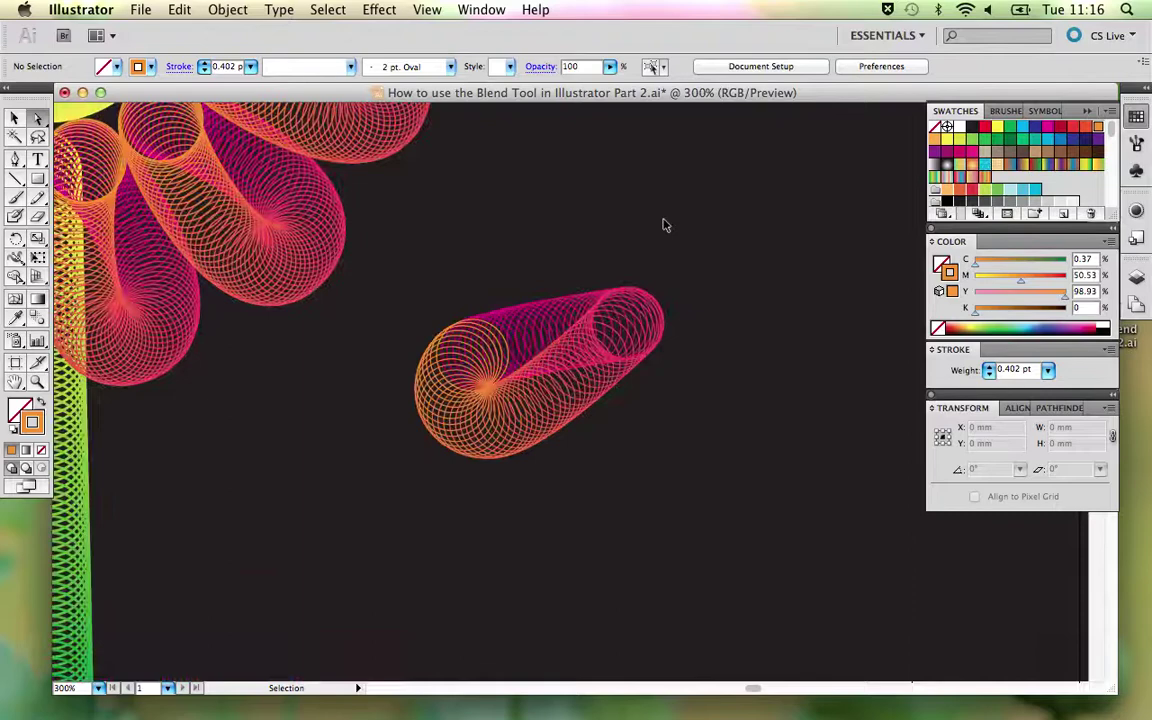
pyautogui.press('super+z')
pyautogui.press('super+z')
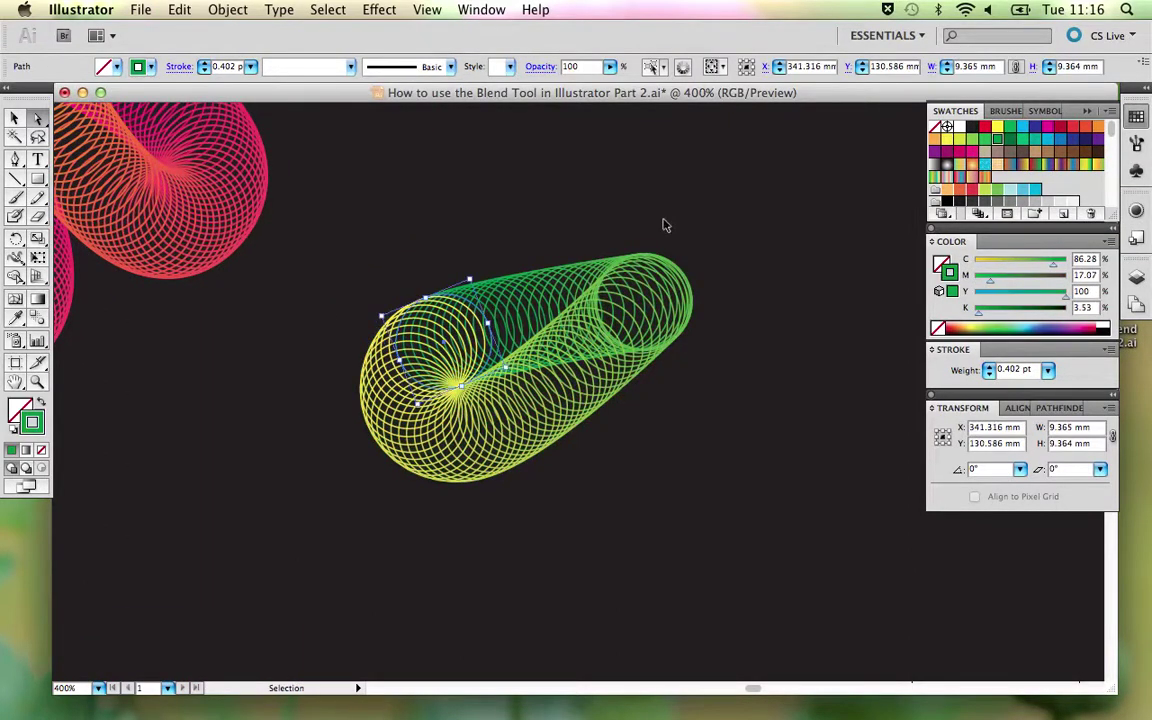
pyautogui.press('super+minus')
pyautogui.press('super+minus')
pyautogui.press('super+minus')
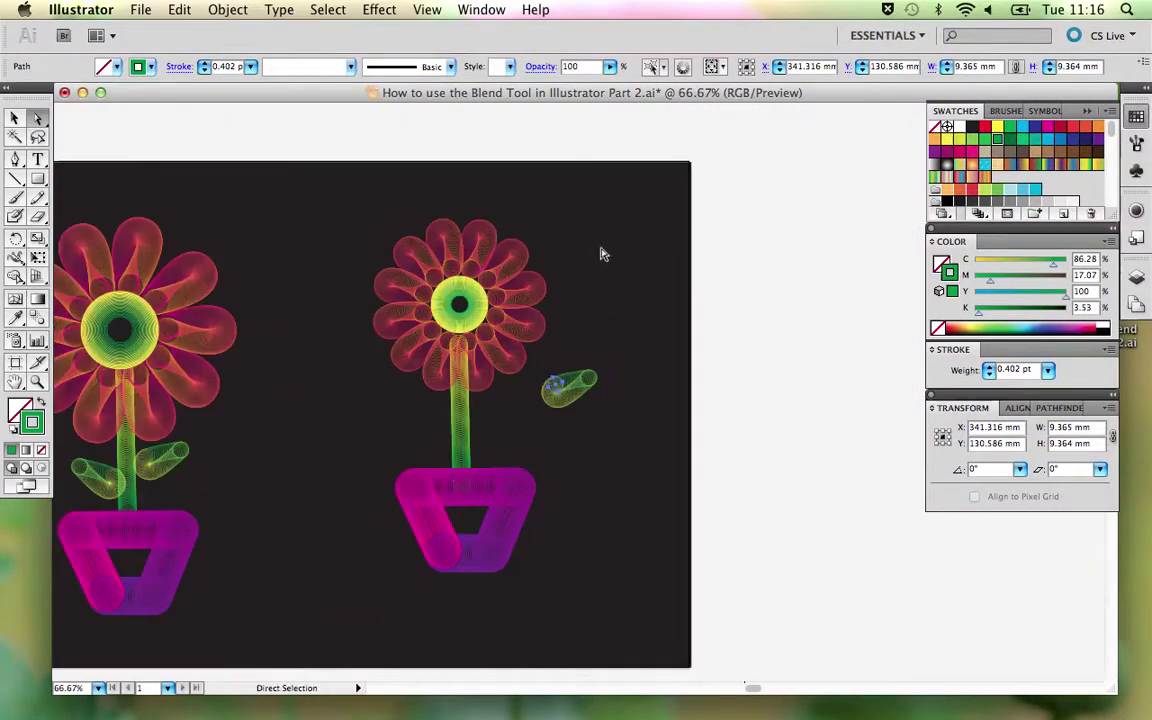
# Step: Nudge the new leaf right until it sits against the second stem
pyautogui.moveTo(551, 384); pyautogui.dragTo(494, 414)
pyautogui.press('super+z')
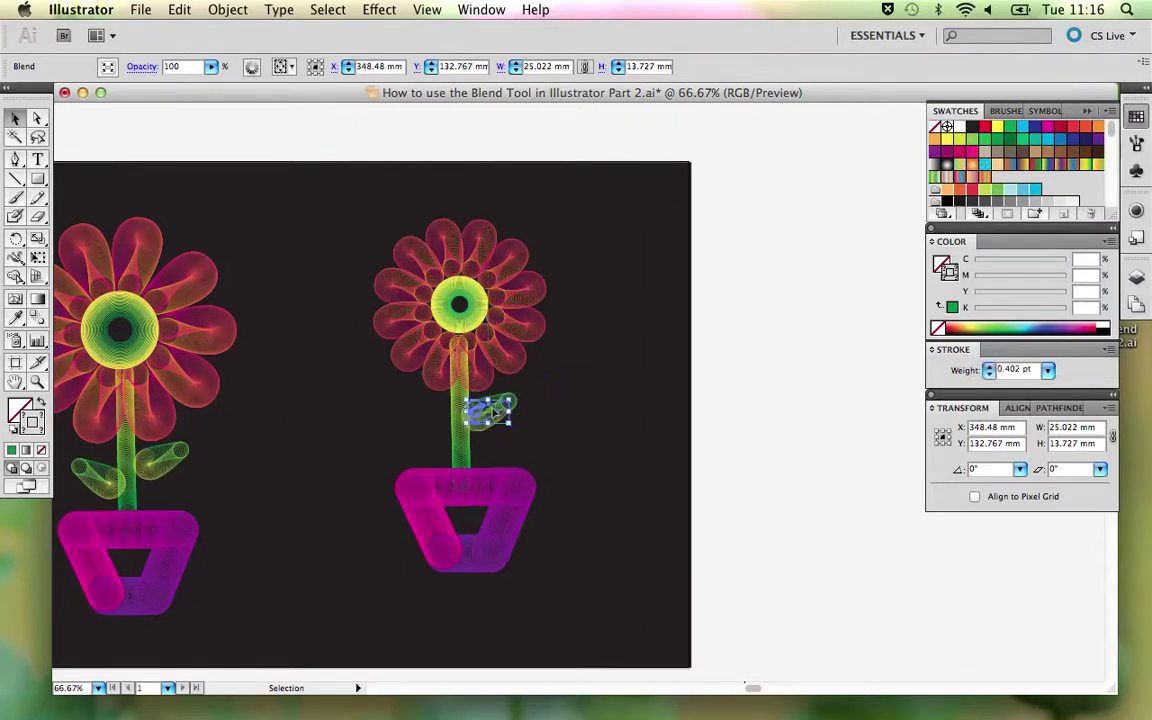
pyautogui.press('Right')
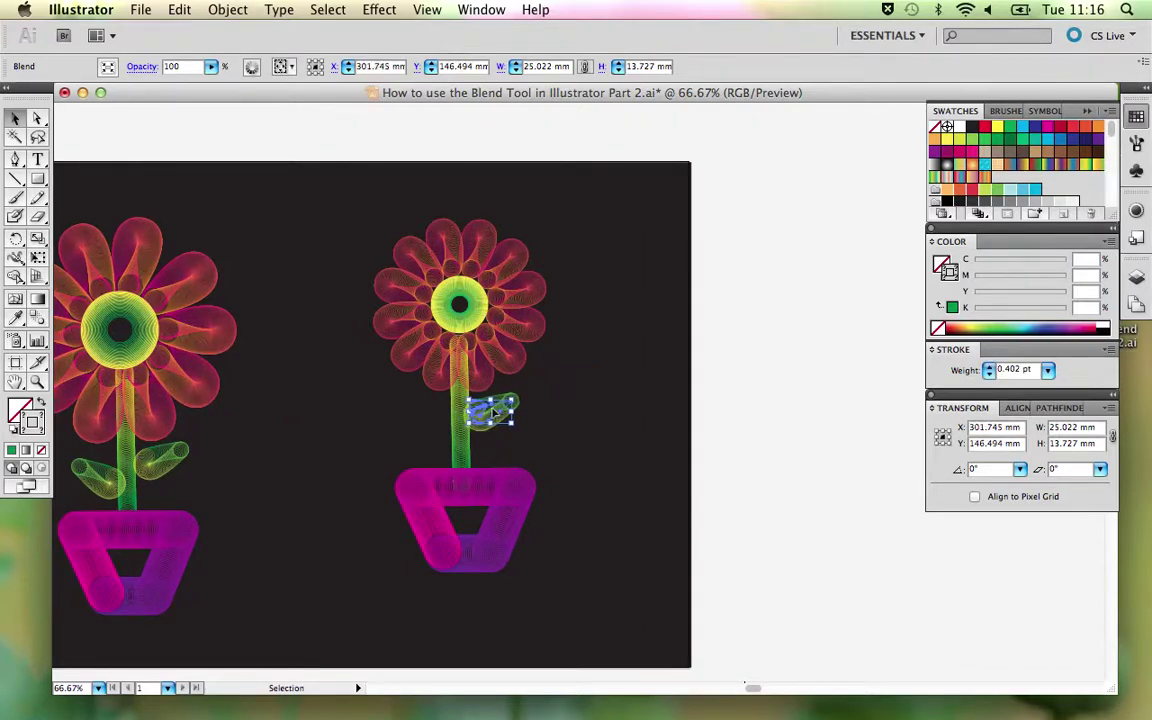
pyautogui.hotkey('shift', 'Right')
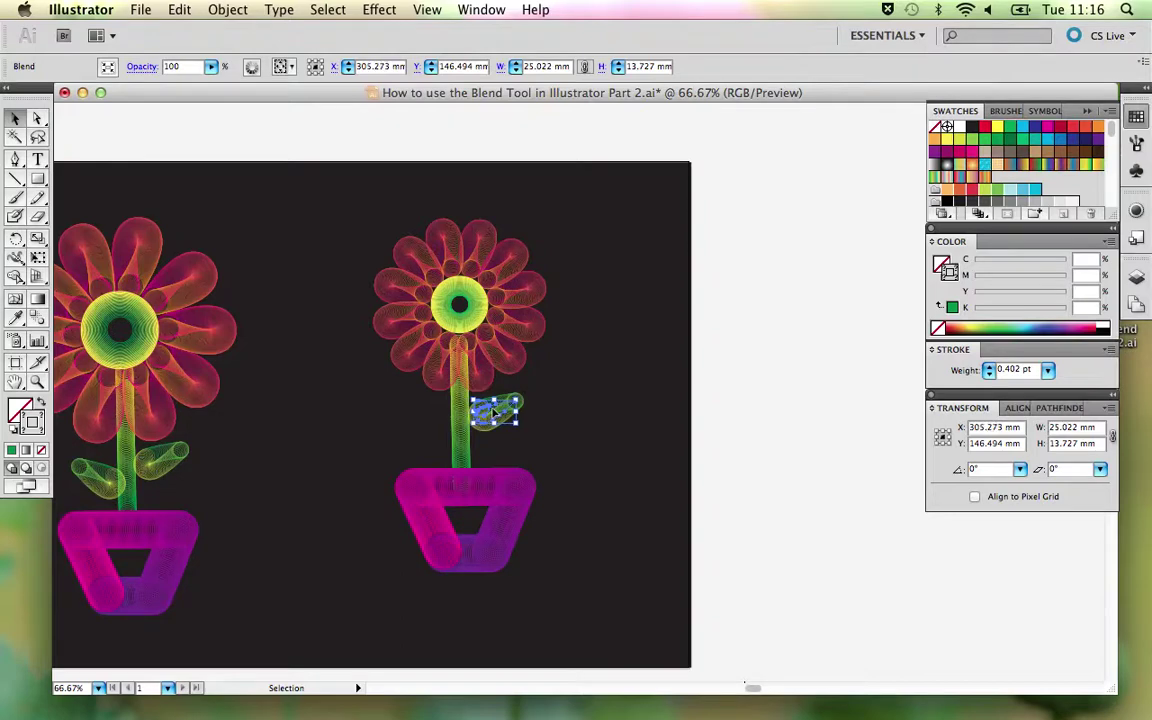
# Step: Alt-drag a leaf copy left, reflect it across the vertical axis, and set it against the stem
pyautogui.moveTo(494, 413); pyautogui.dragTo(392, 434)
pyautogui.click(222, 9)
pyautogui.moveTo(250, 31)
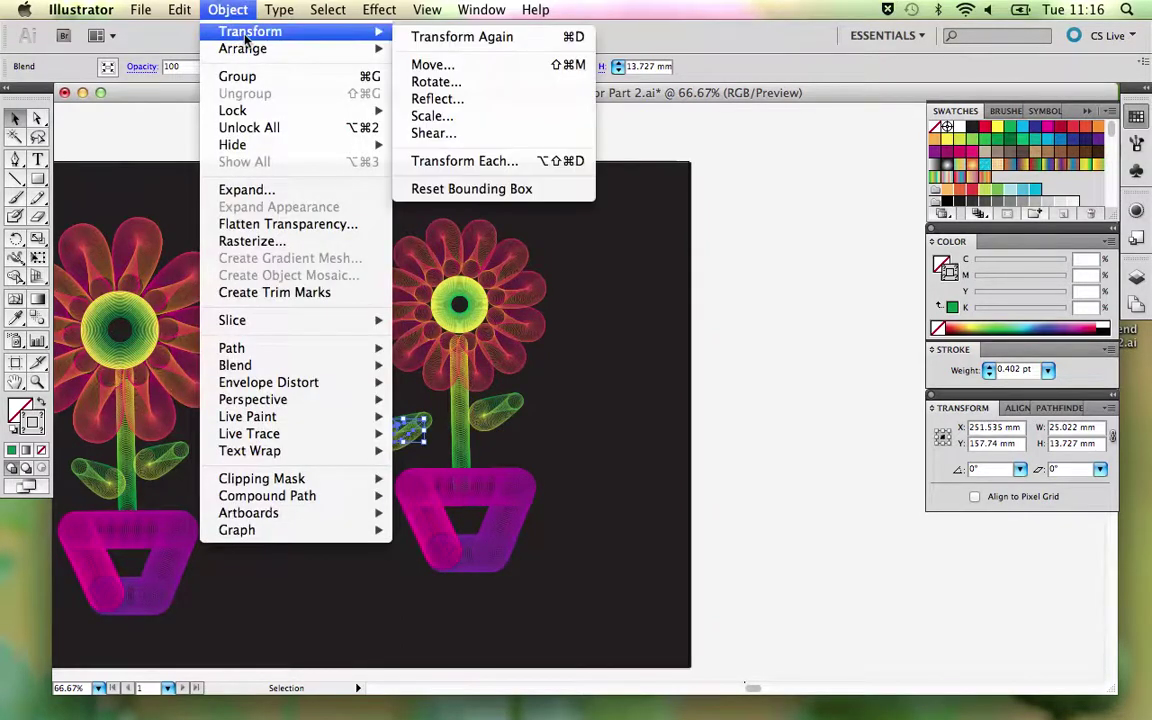
pyautogui.click(425, 99)
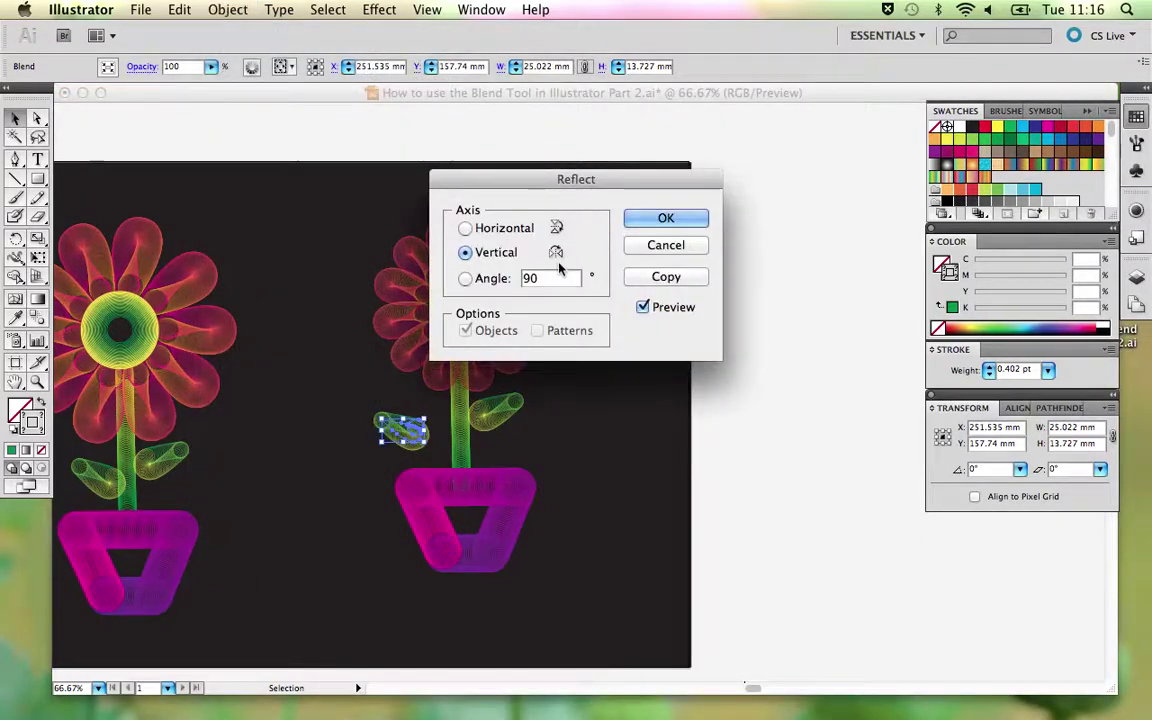
pyautogui.click(655, 221)
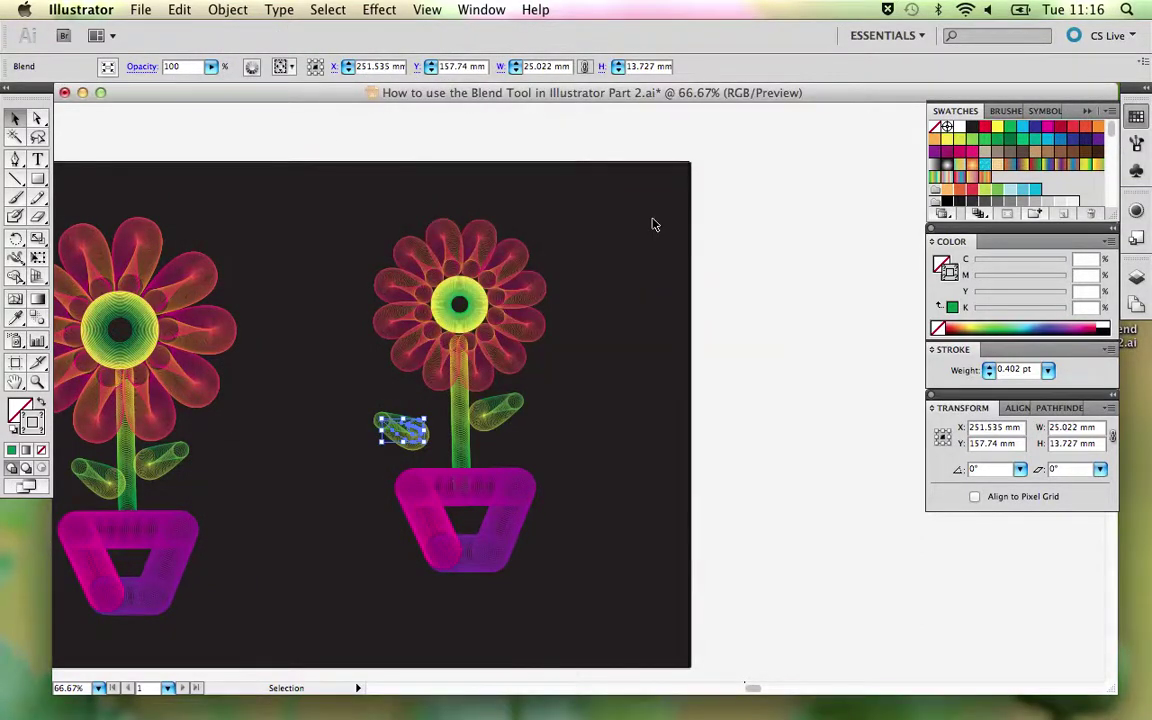
pyautogui.moveTo(435, 427)
pyautogui.mouseDown()
pyautogui.moveTo(416, 430)
pyautogui.moveTo(444, 440)
pyautogui.mouseUp()
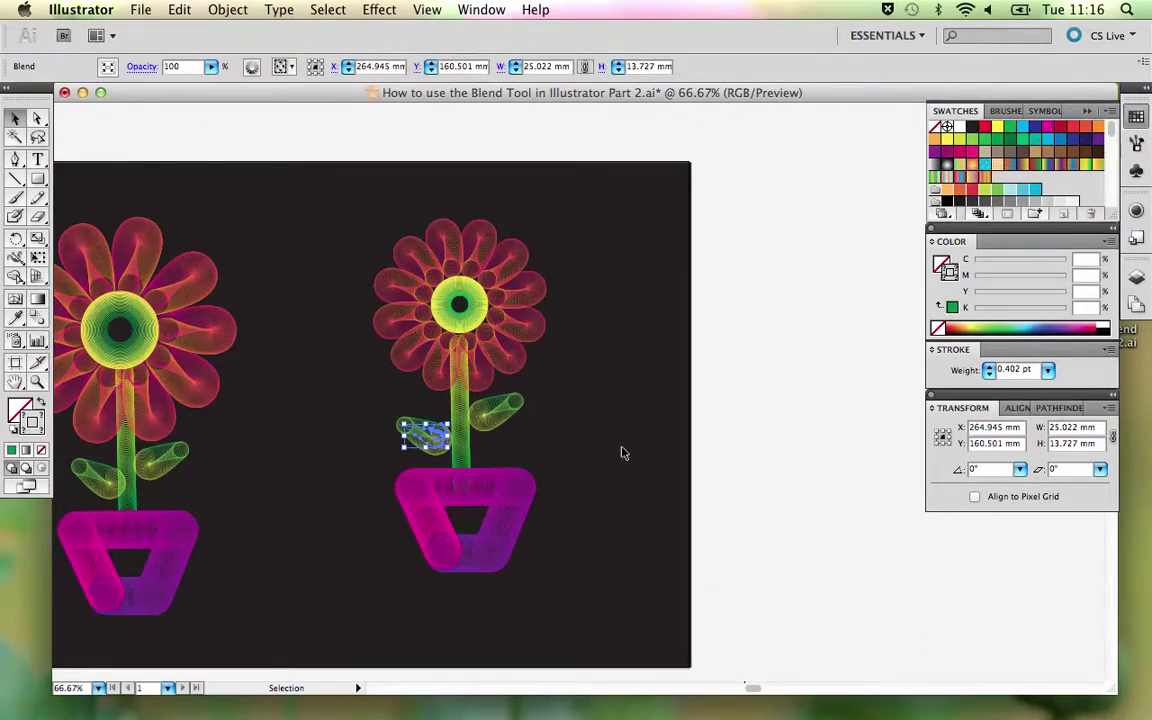
pyautogui.click(622, 453)
# Step: Scale the second flower's head uniformly to 110%
pyautogui.click(500, 490)
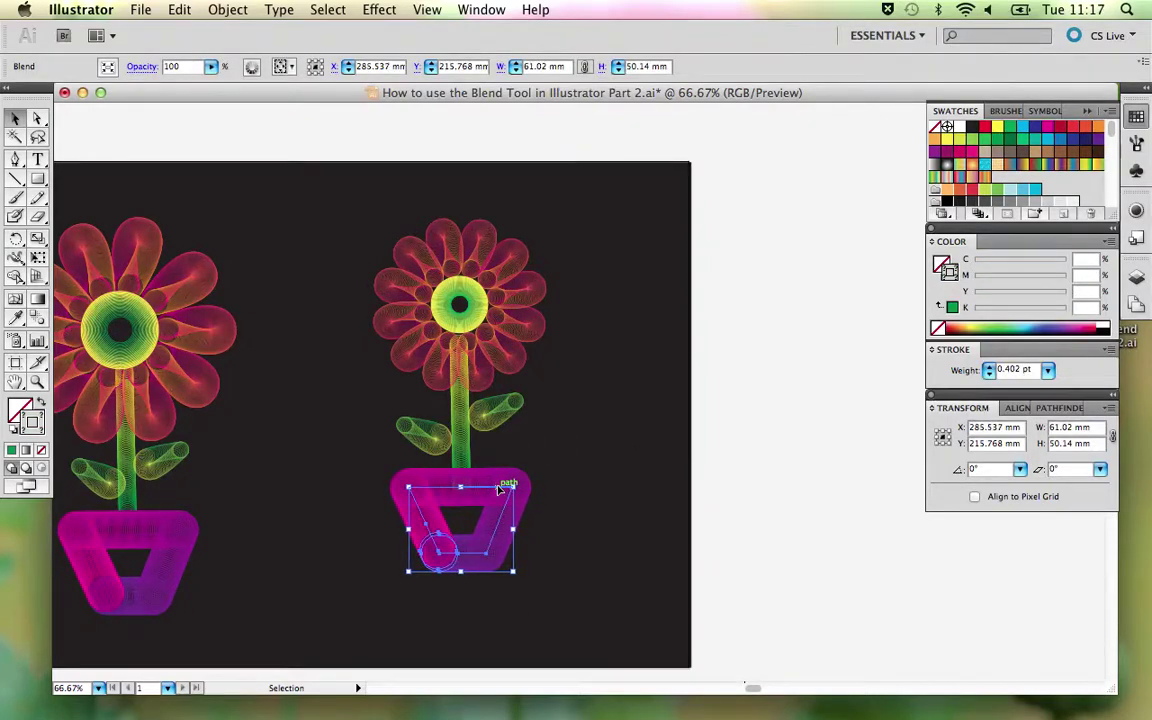
pyautogui.click(568, 474)
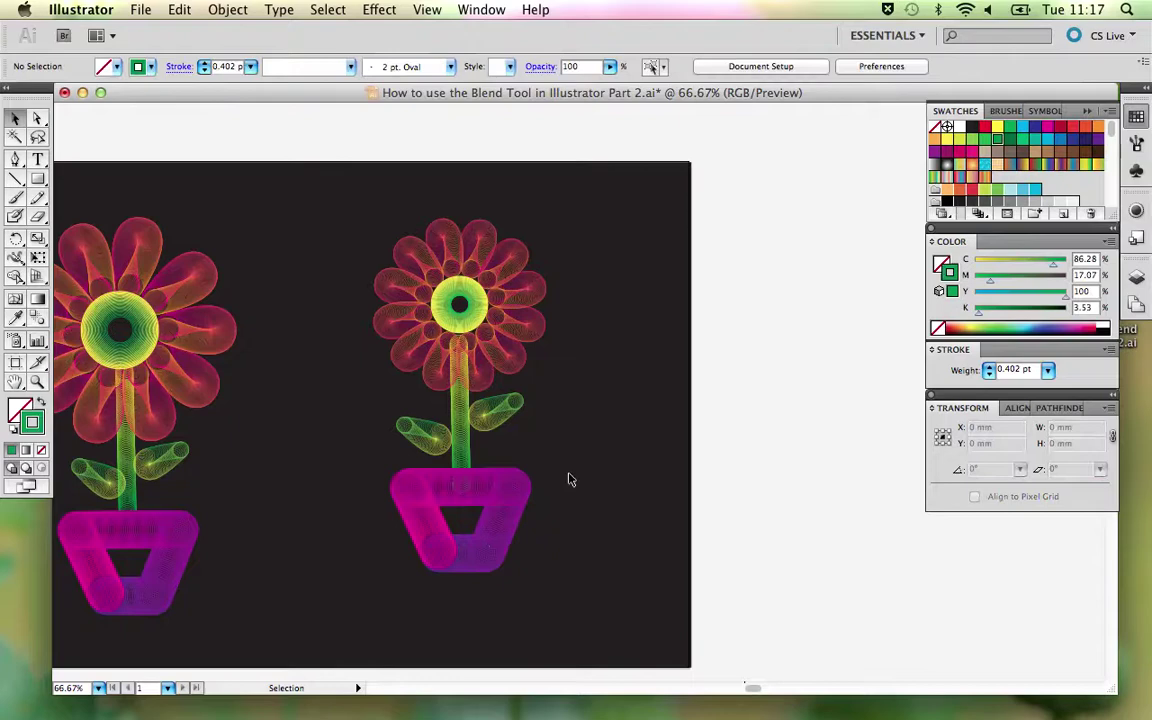
pyautogui.click(471, 263)
pyautogui.press('s')
pyautogui.press('Return')
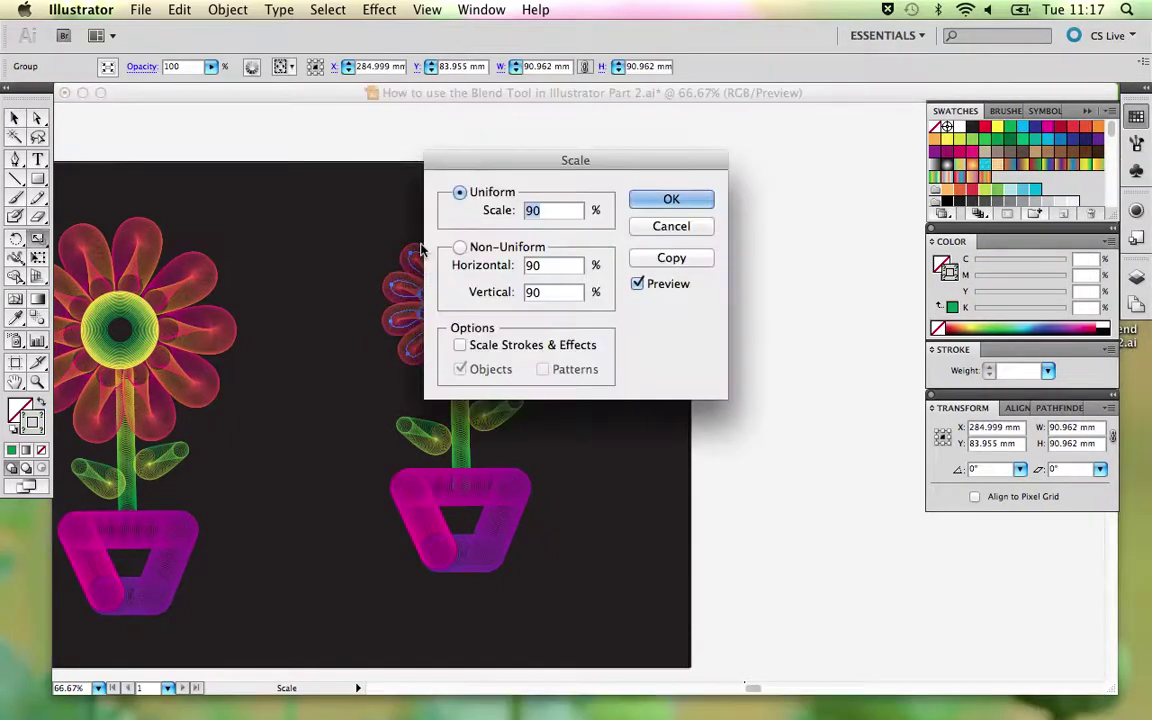
pyautogui.write('110')
pyautogui.press('Return')
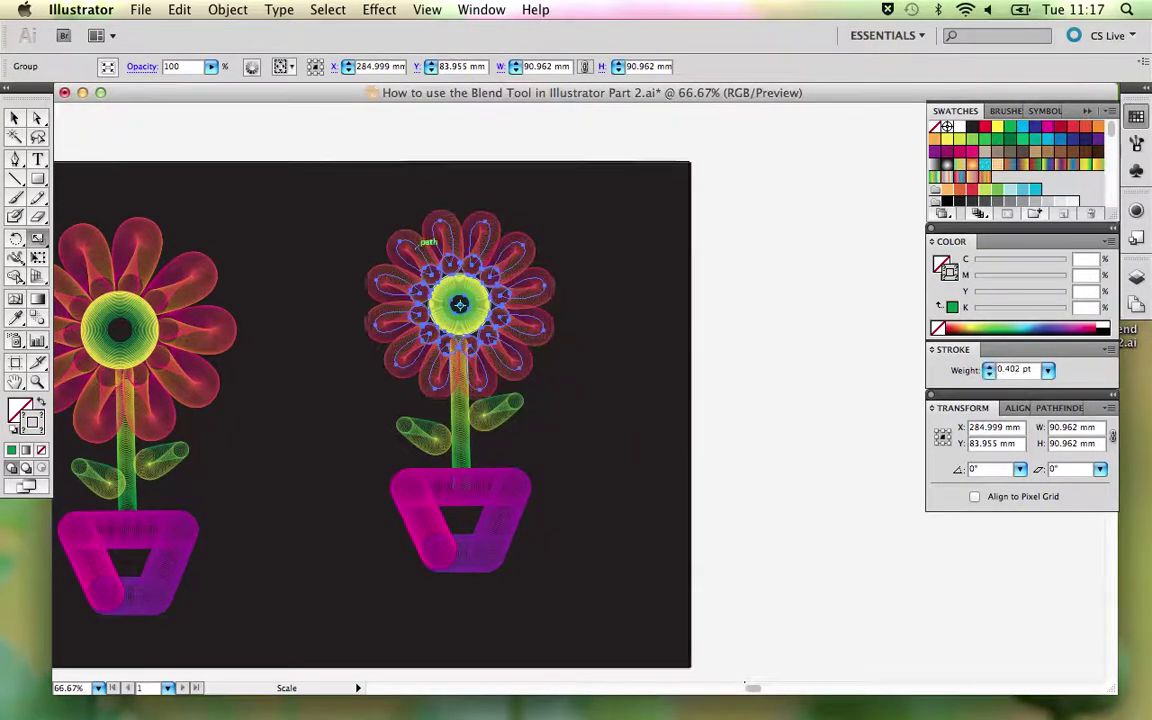
pyautogui.press('v')
pyautogui.click(558, 429)
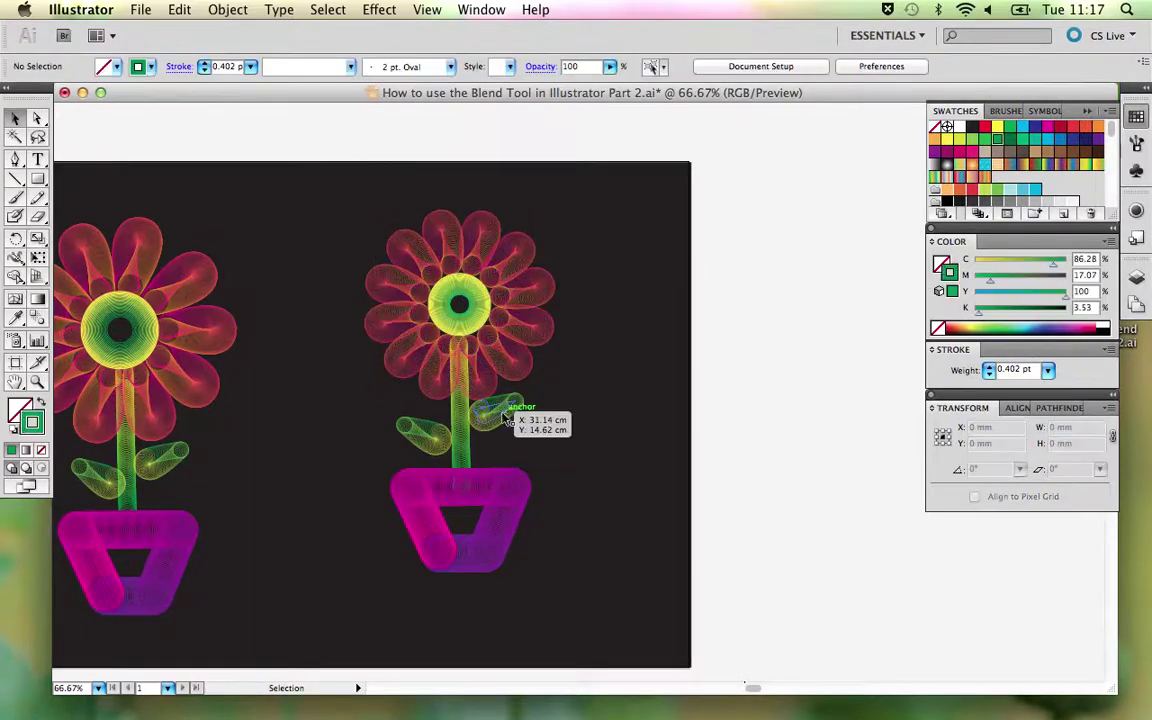
# Step: Lower the second flower's right leaf slightly and zoom out to the whole artboard
pyautogui.moveTo(505, 418); pyautogui.dragTo(510, 428)
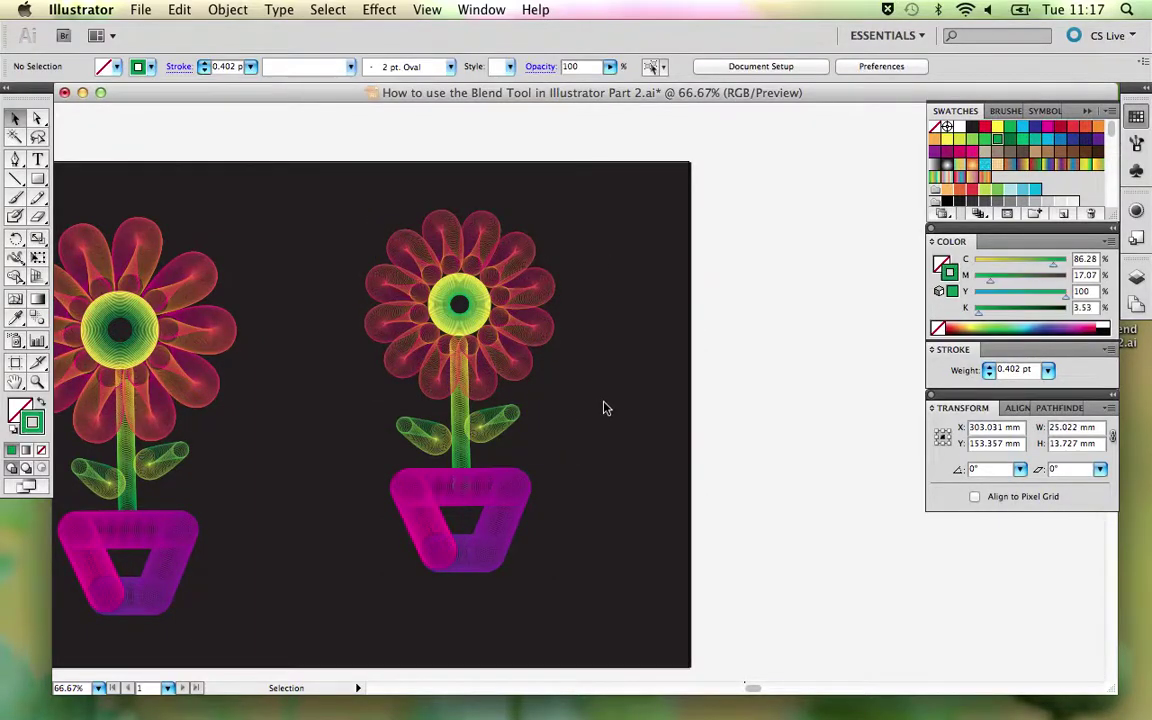
pyautogui.press('super+minus')
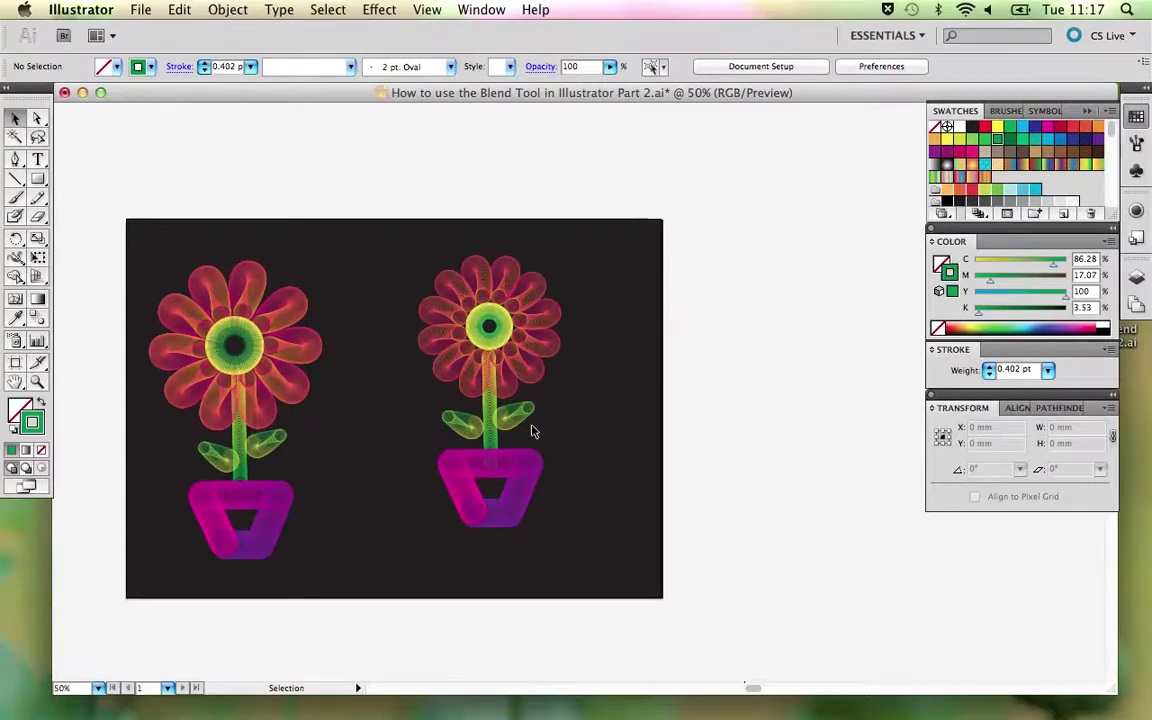
pyautogui.click(515, 414)
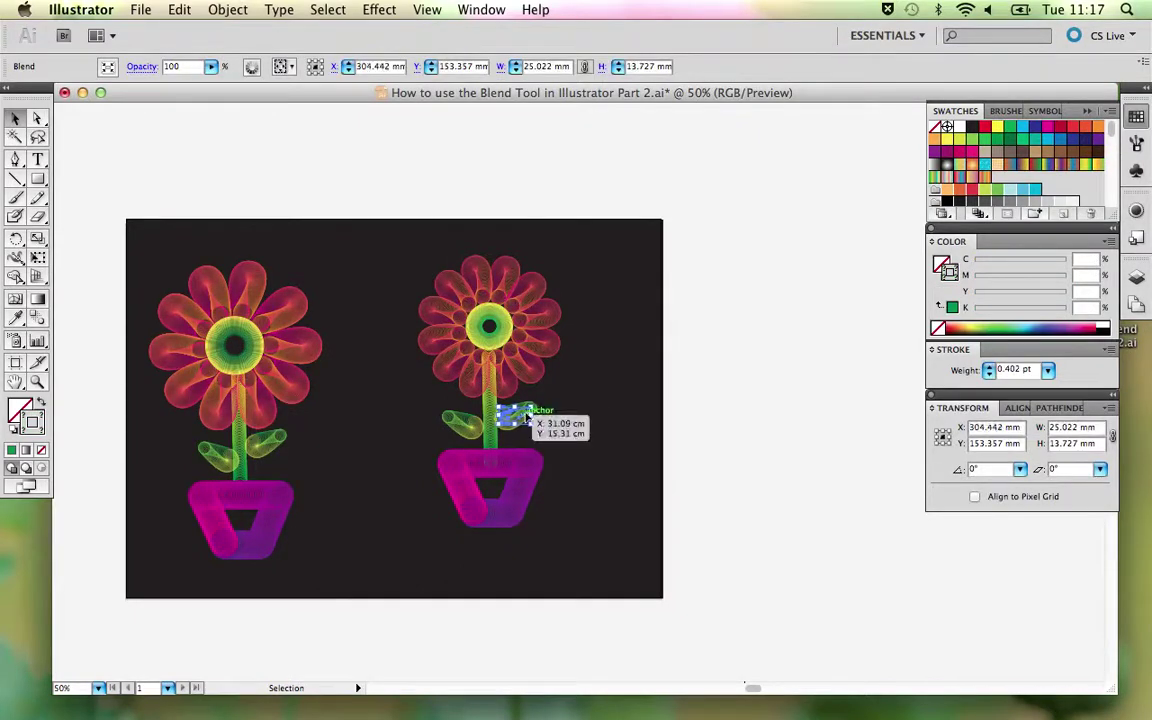
pyautogui.click(577, 397)
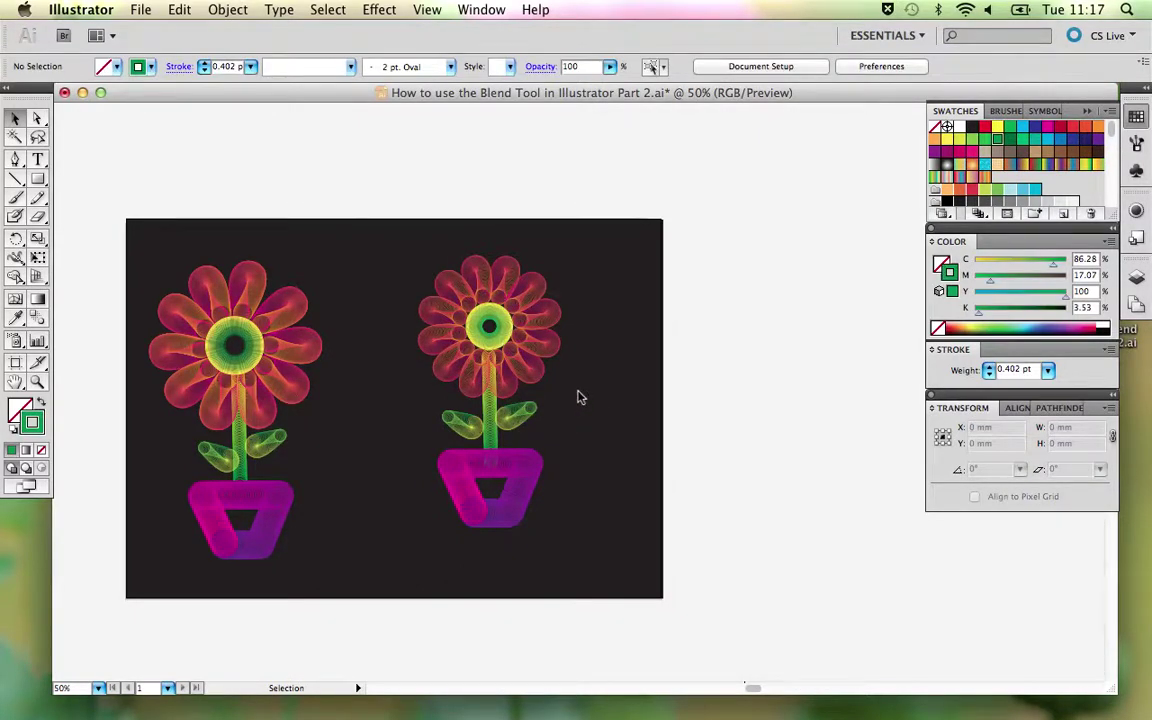